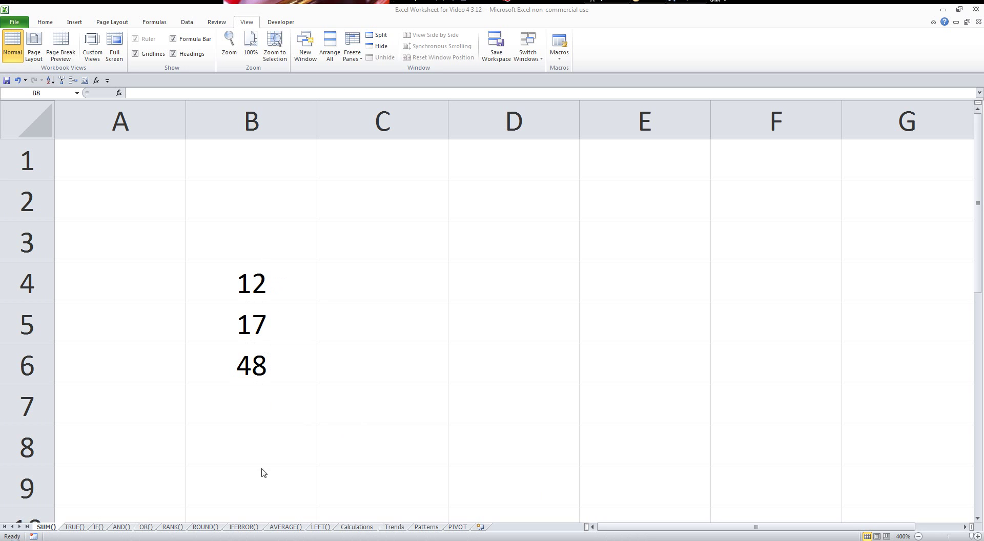
- Total 12, 17 and 48 in B8 with the formula =B4+B5+B6
click(253, 446)
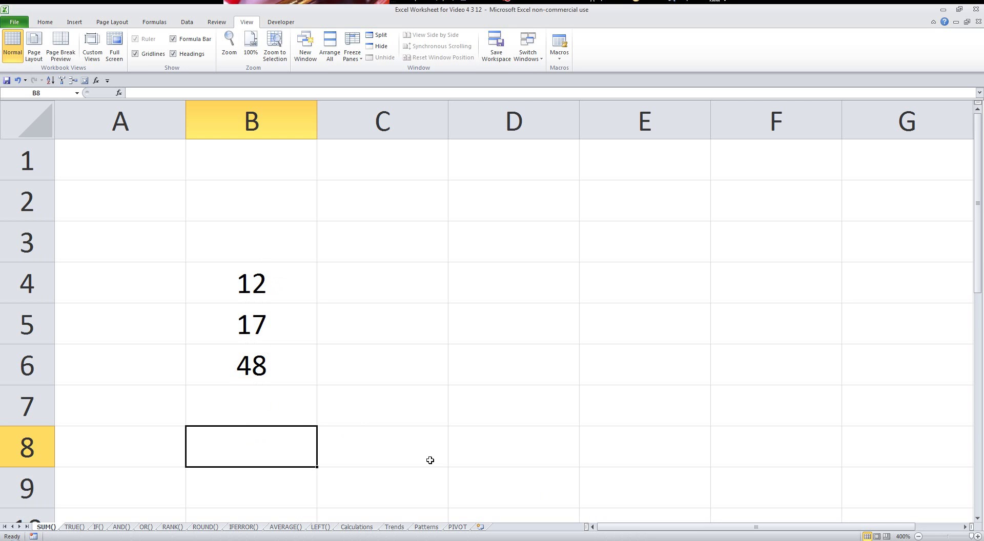
text(=)
click(290, 295)
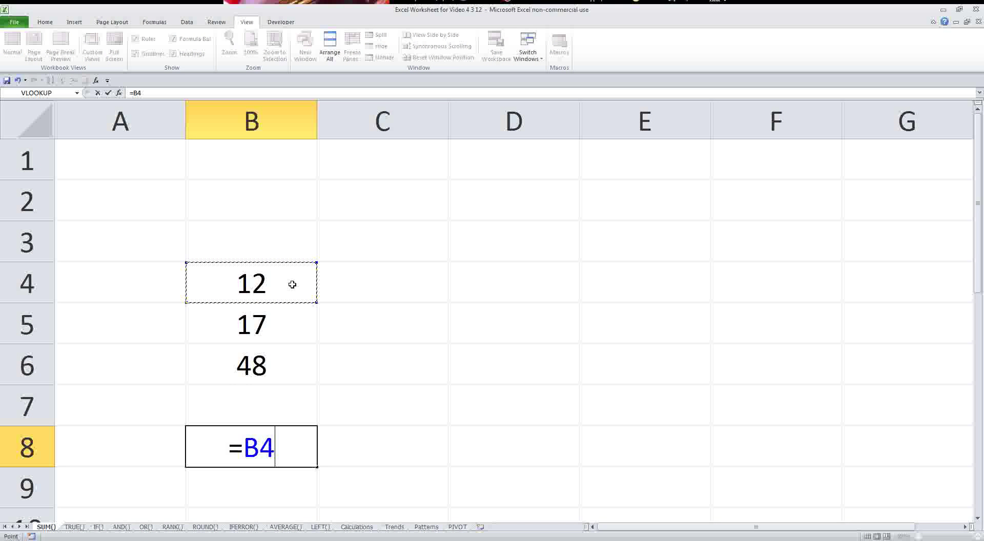
text(+)
click(288, 315)
text(+)
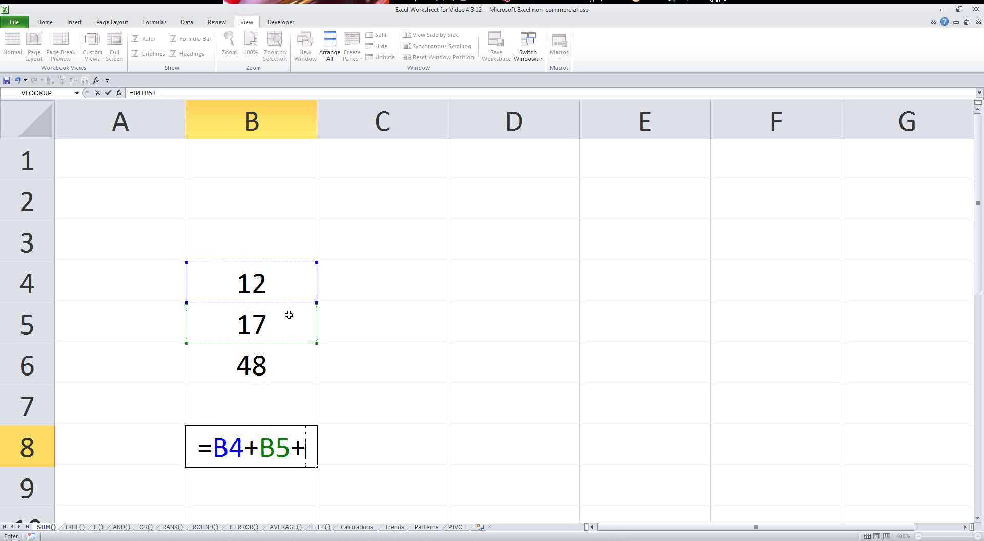
click(270, 366)
key(Return)
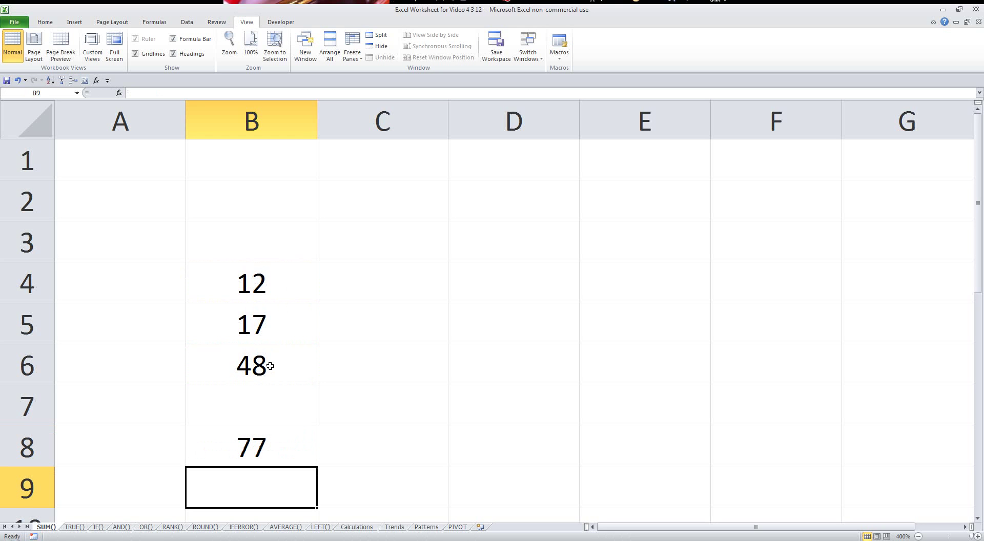
- Replace it with AutoSum, narrowing the range to =SUM(B4:B6) for 77
click(277, 444)
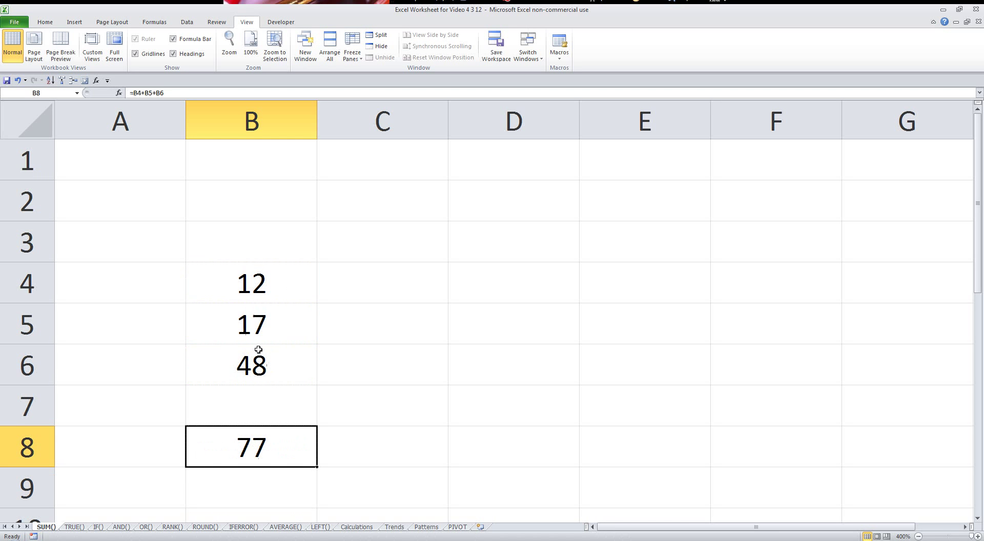
key(Delete)
key(alt+equal)
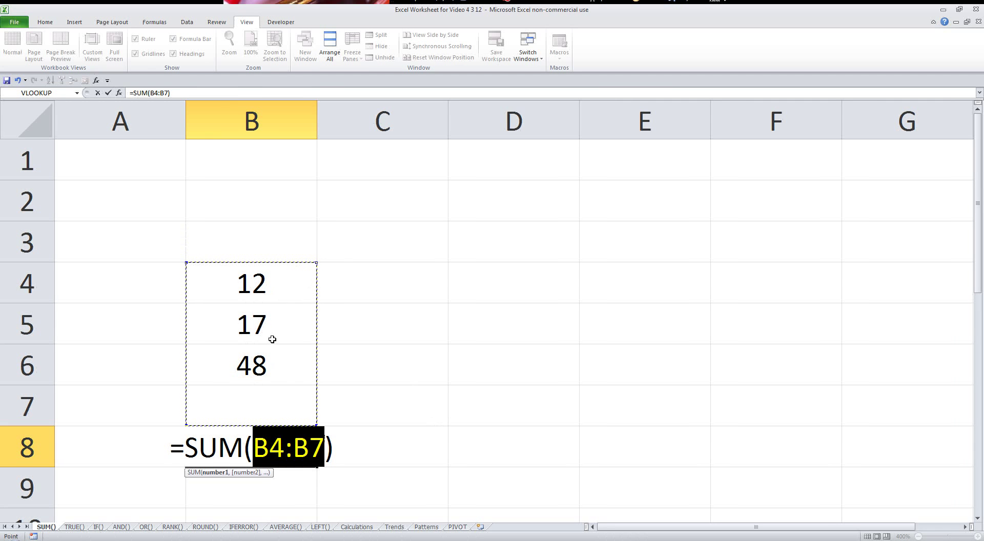
drag(274, 373, 264, 280)
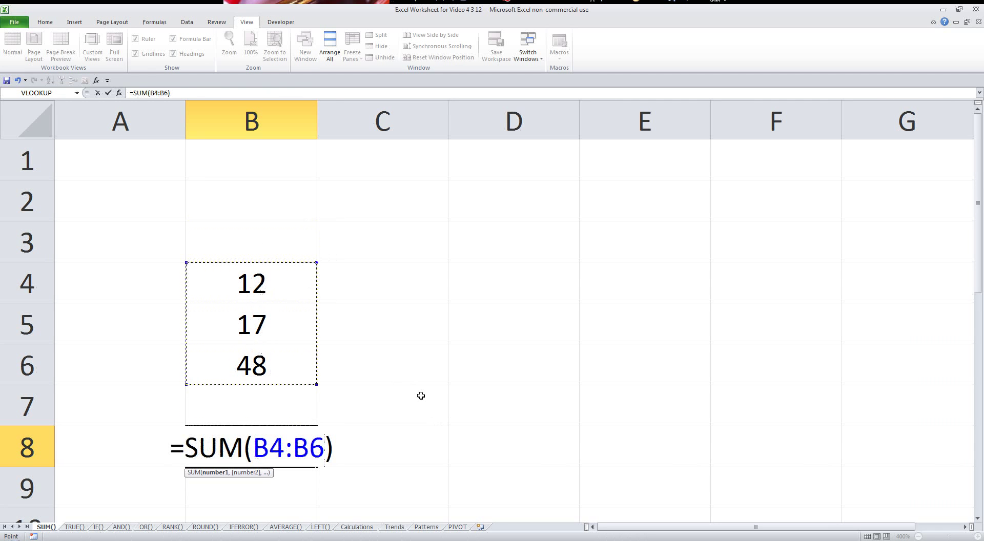
key(Return)
click(242, 427)
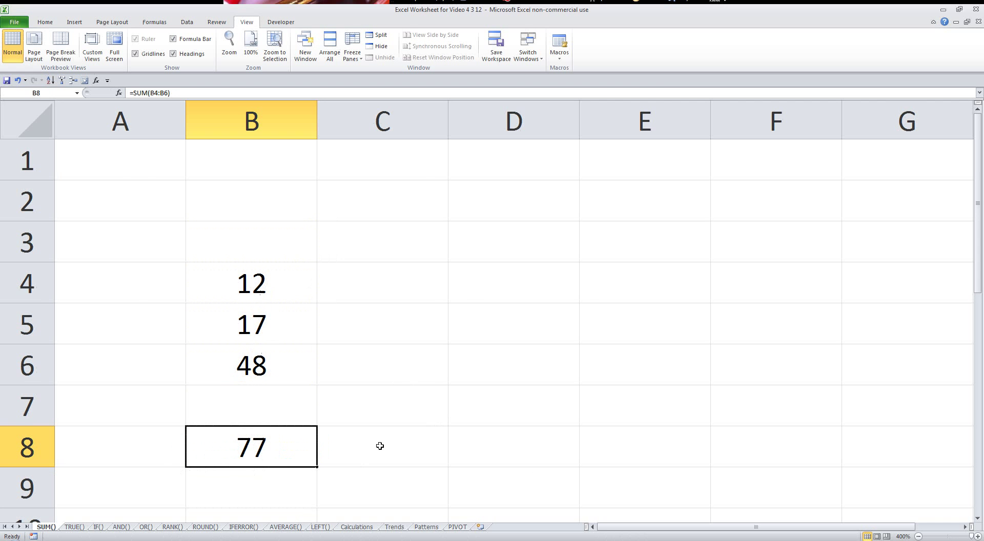
- On the TRUE() sheet, clear D2 and review the sales figures in B2:B7
click(75, 528)
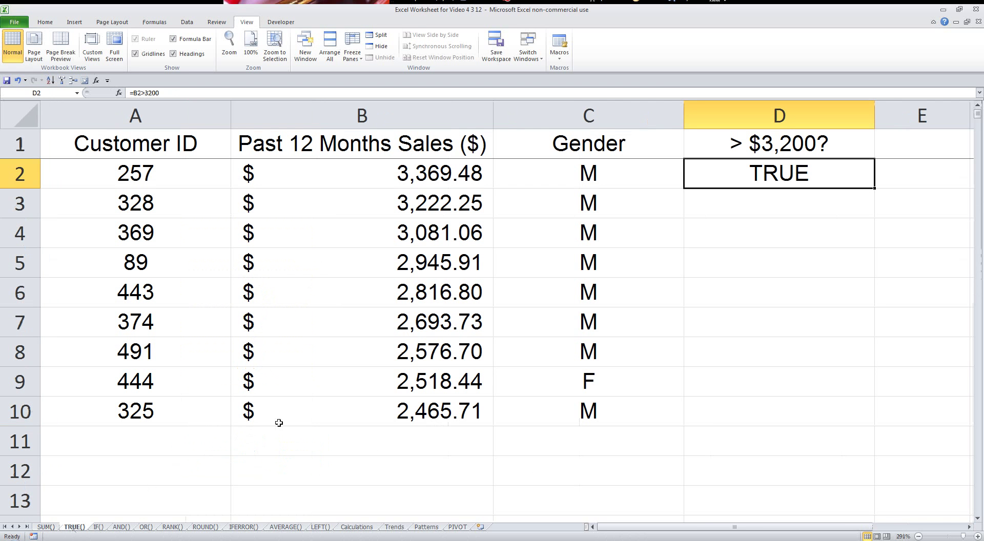
key(Delete)
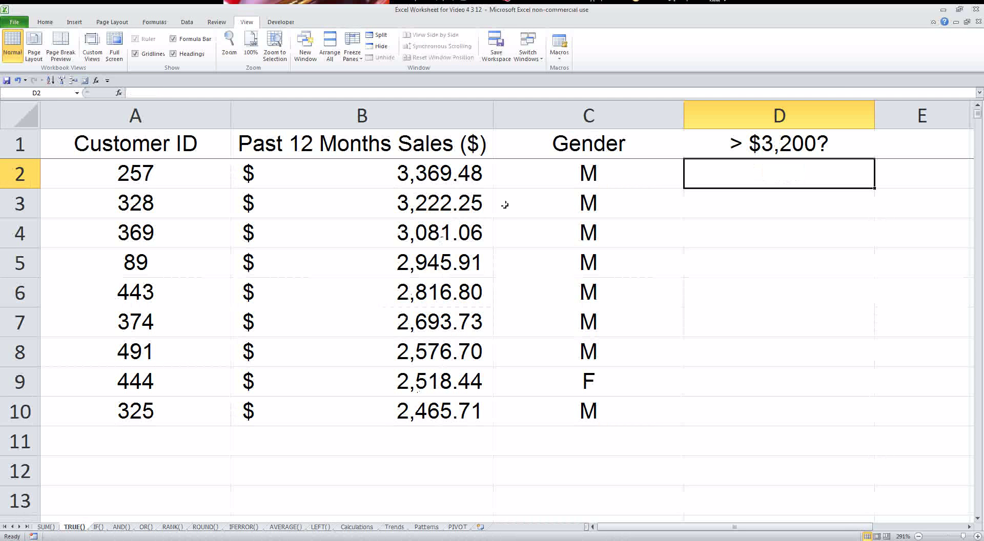
click(465, 177)
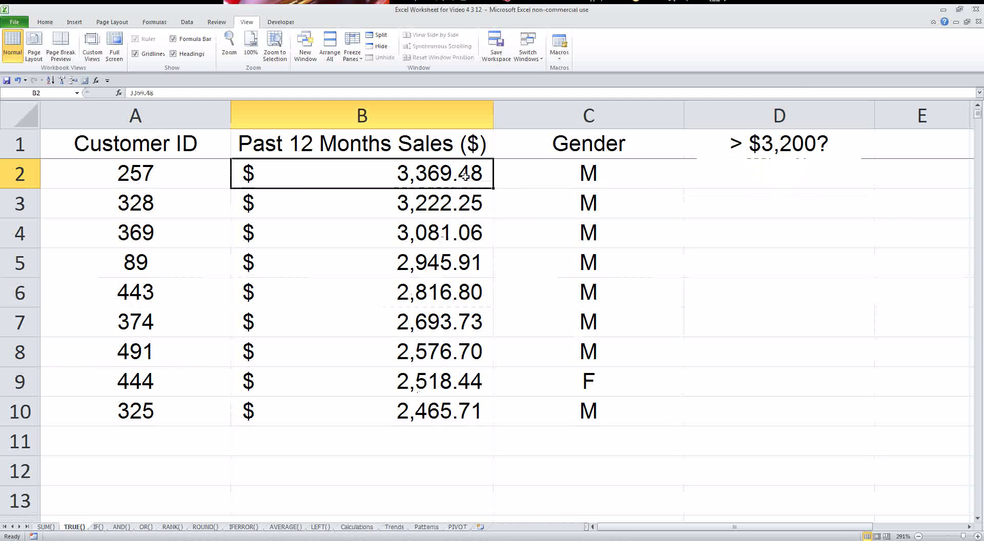
click(430, 205)
click(425, 231)
click(422, 265)
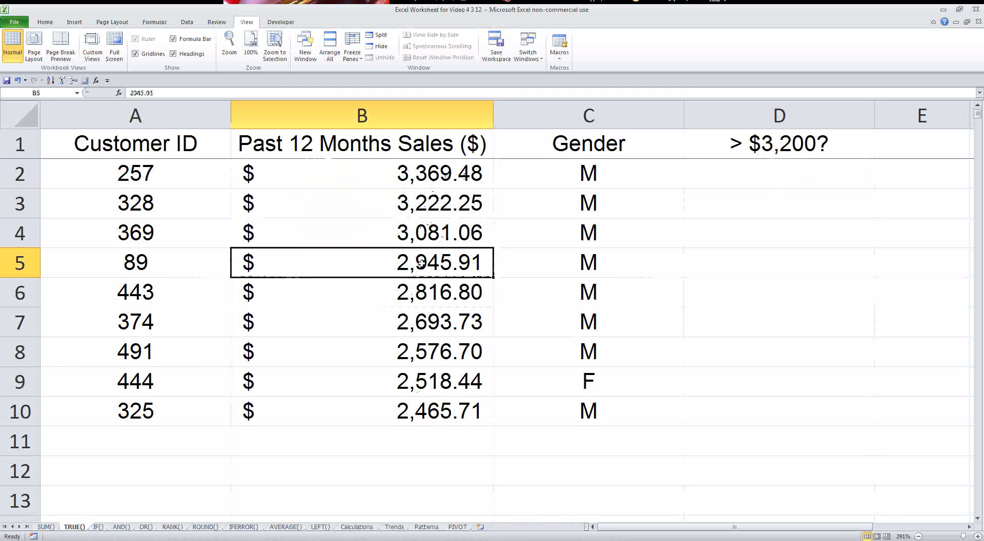
click(423, 292)
click(433, 322)
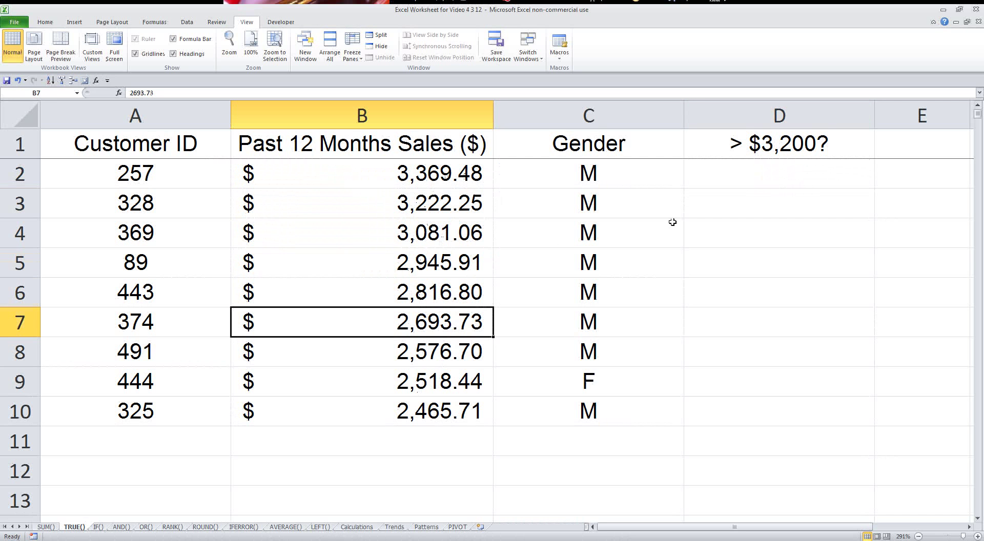
click(758, 174)
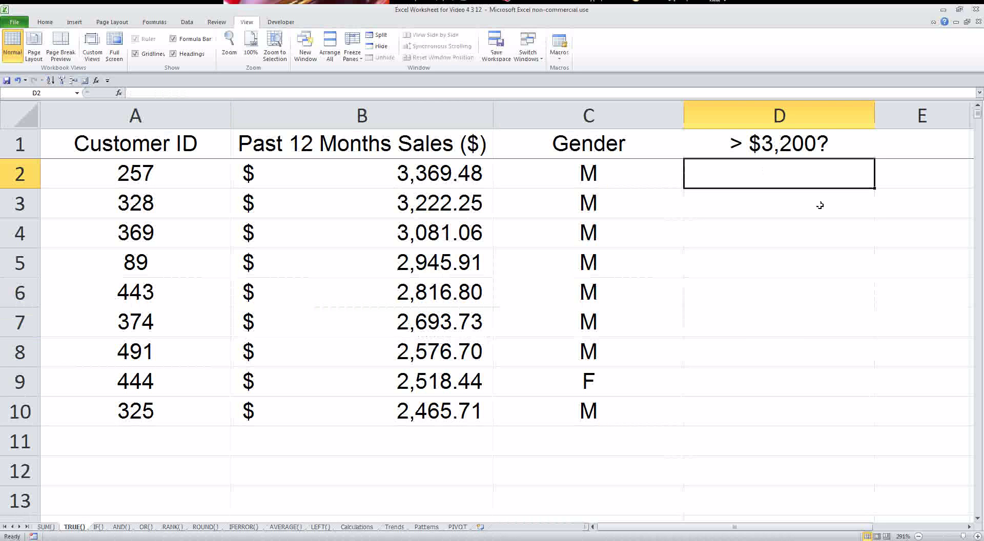
- Sort rows 2–10 by Customer ID, smallest to largest, so the list starts at 89
drag(445, 177, 431, 423)
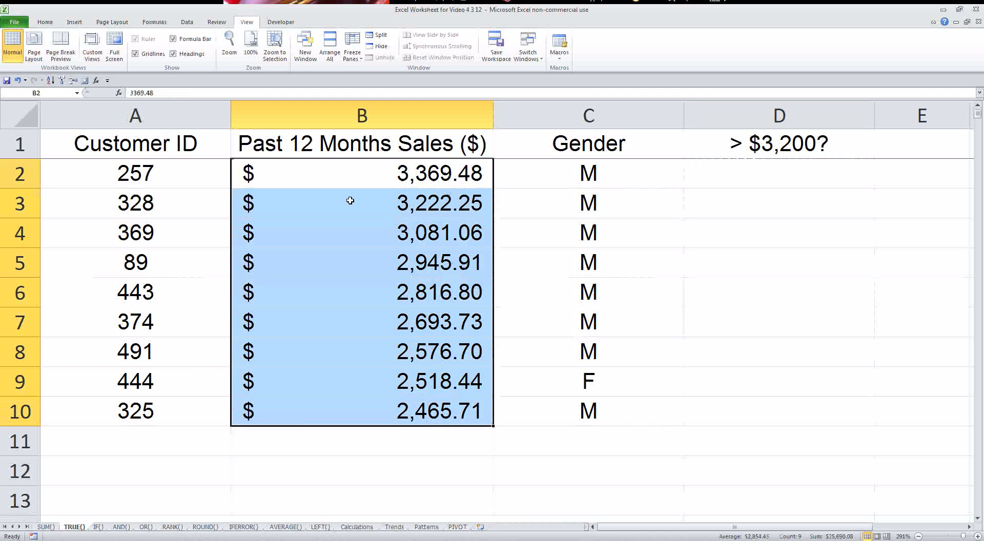
drag(20, 182, 34, 419)
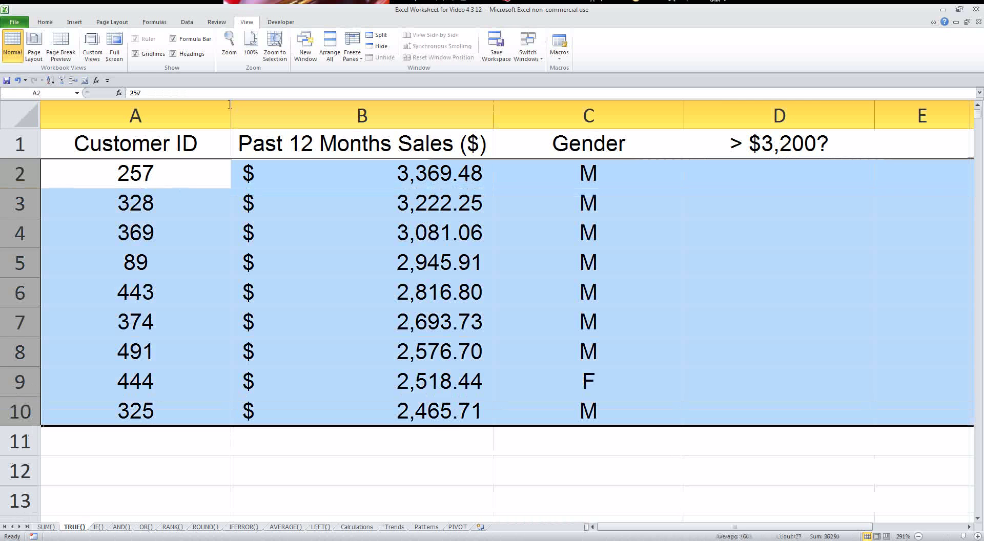
click(187, 22)
click(249, 42)
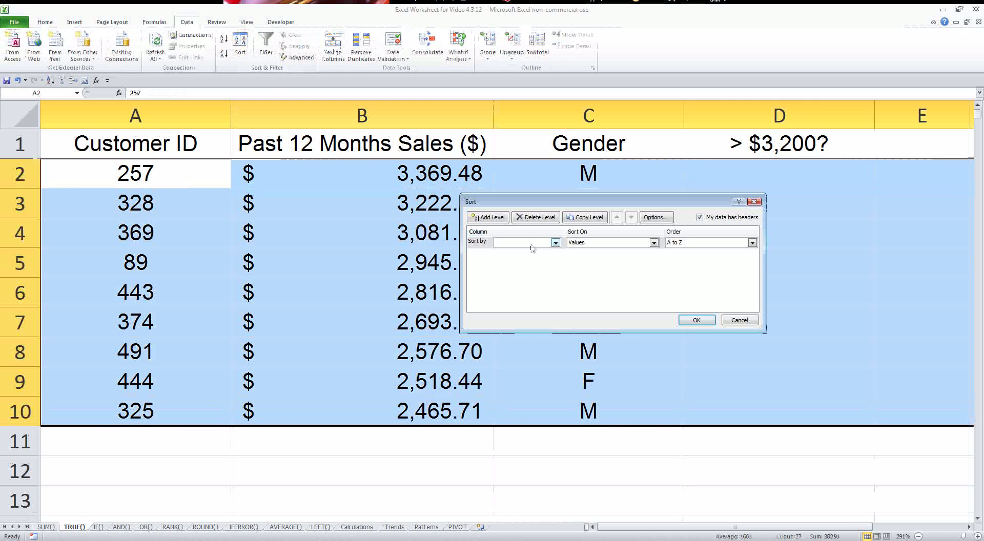
click(523, 242)
click(528, 255)
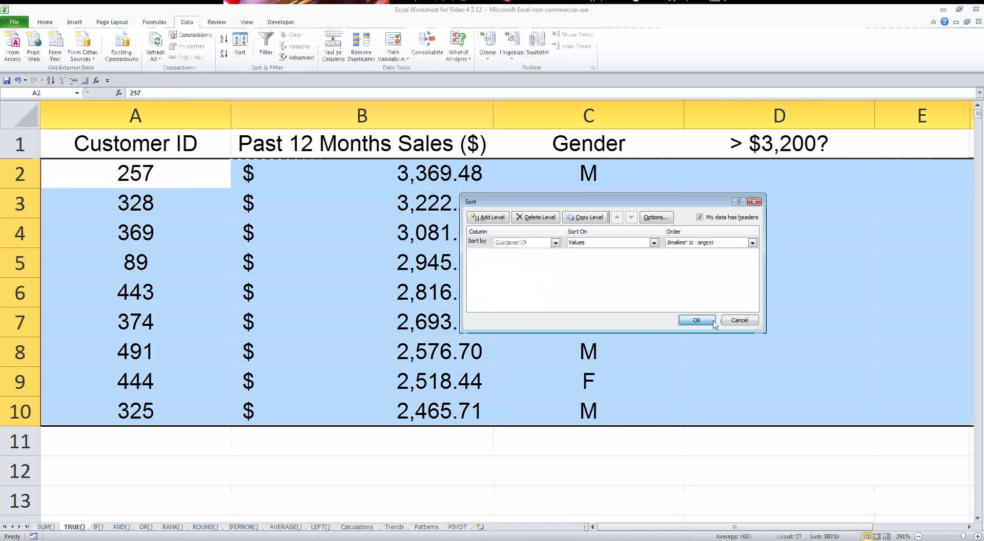
click(696, 320)
click(237, 262)
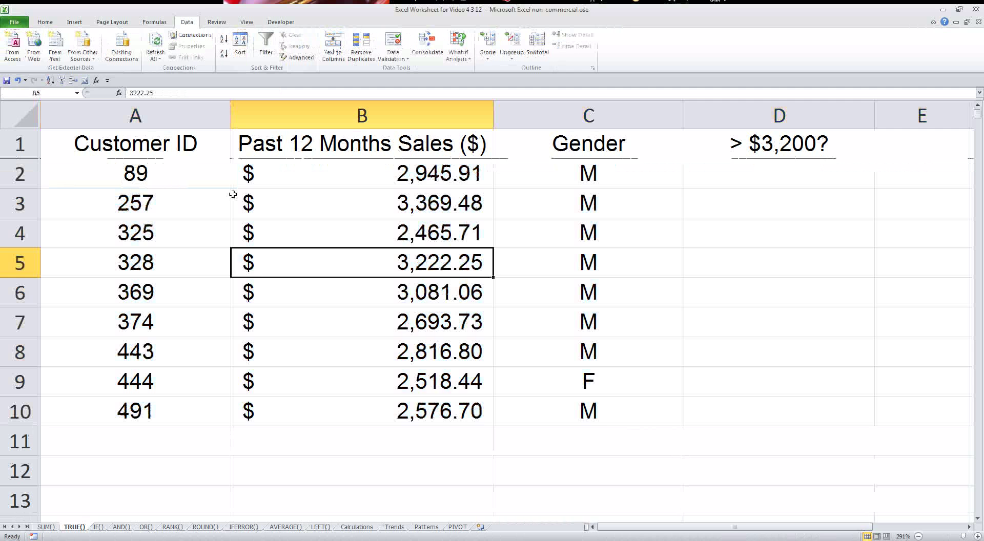
drag(236, 177, 451, 410)
click(688, 176)
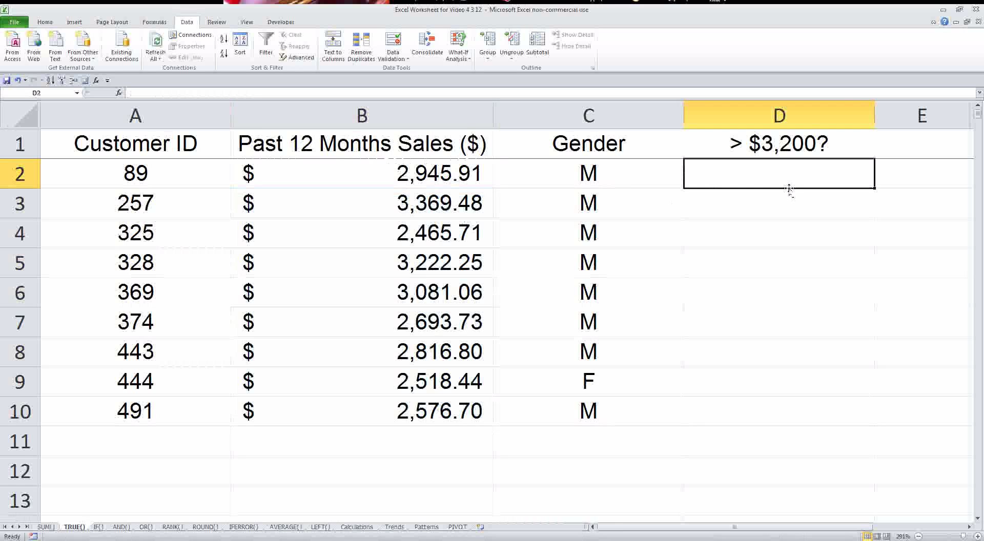
- Enter =B2>3200 in D2 and fill it down to D10
text(=)
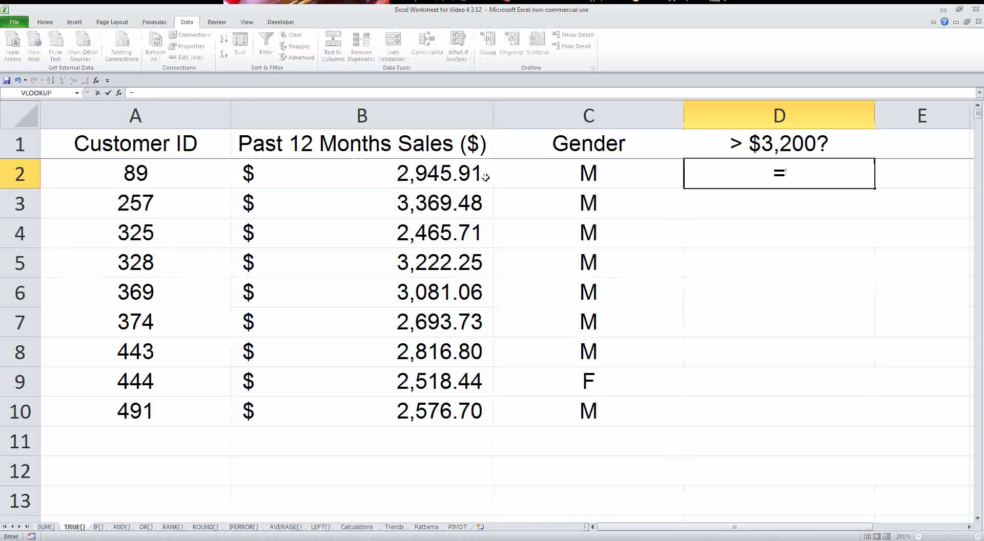
click(452, 172)
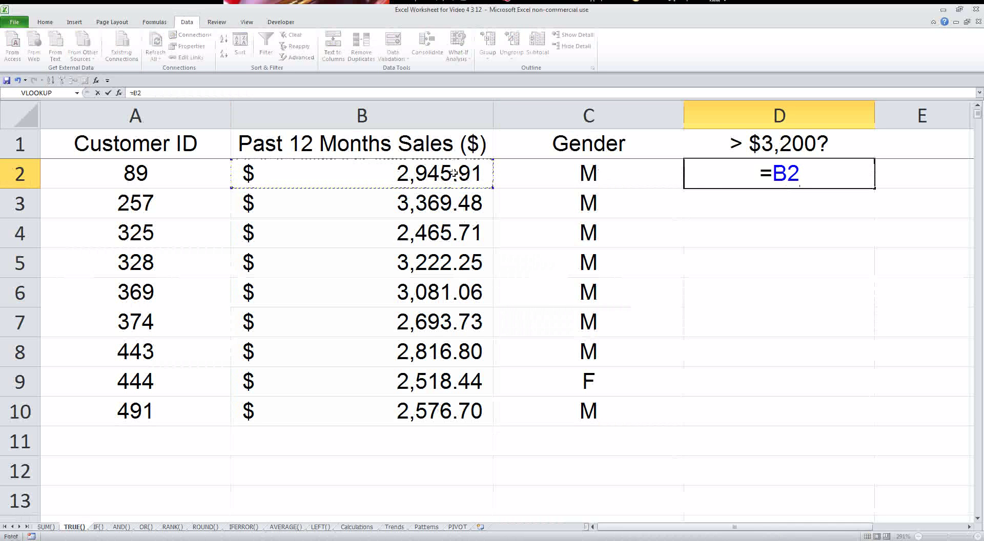
text(>3200)
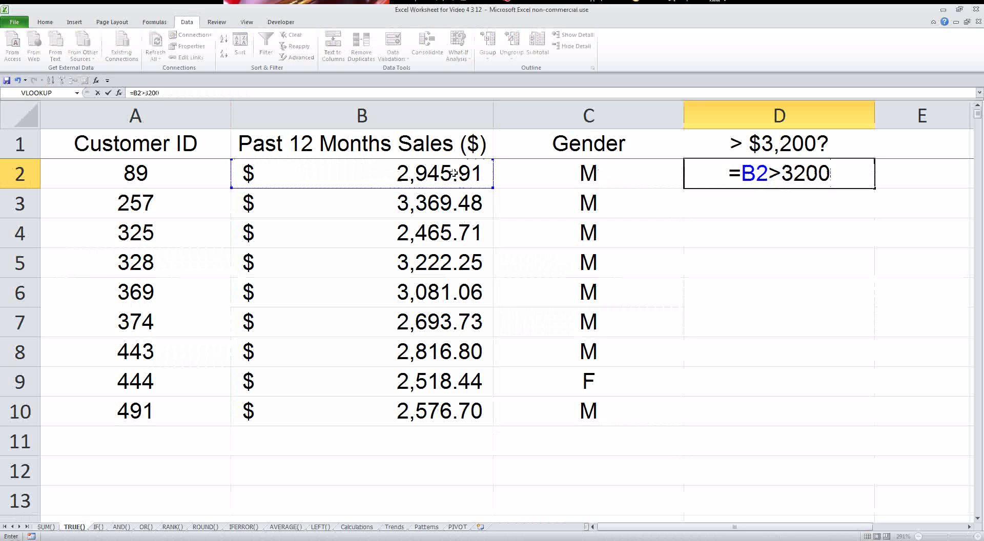
key(Return)
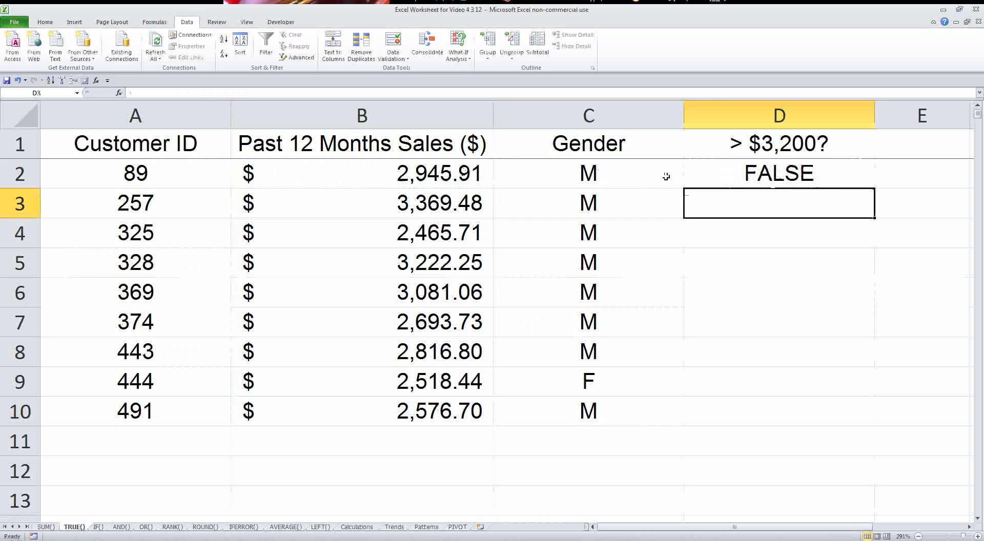
click(721, 186)
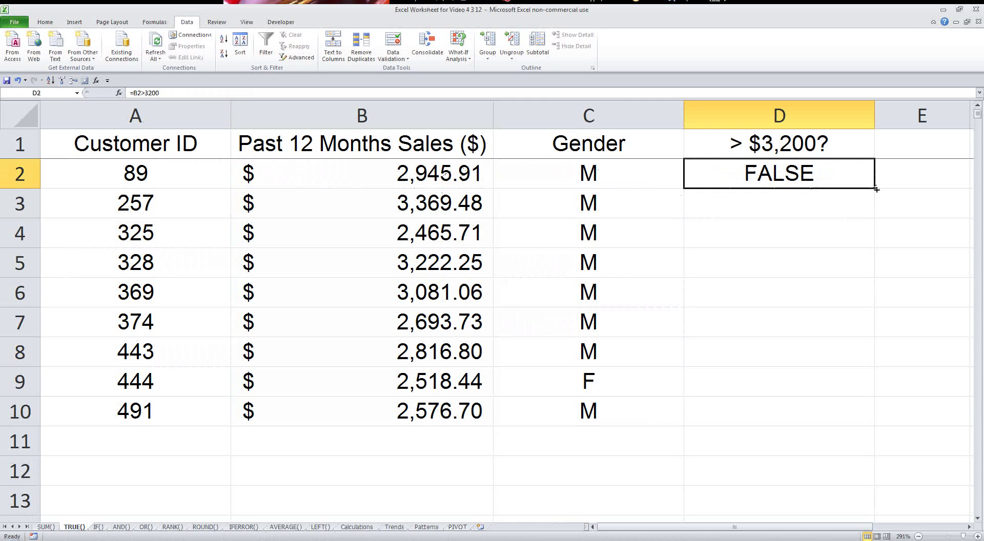
drag(873, 180, 830, 434)
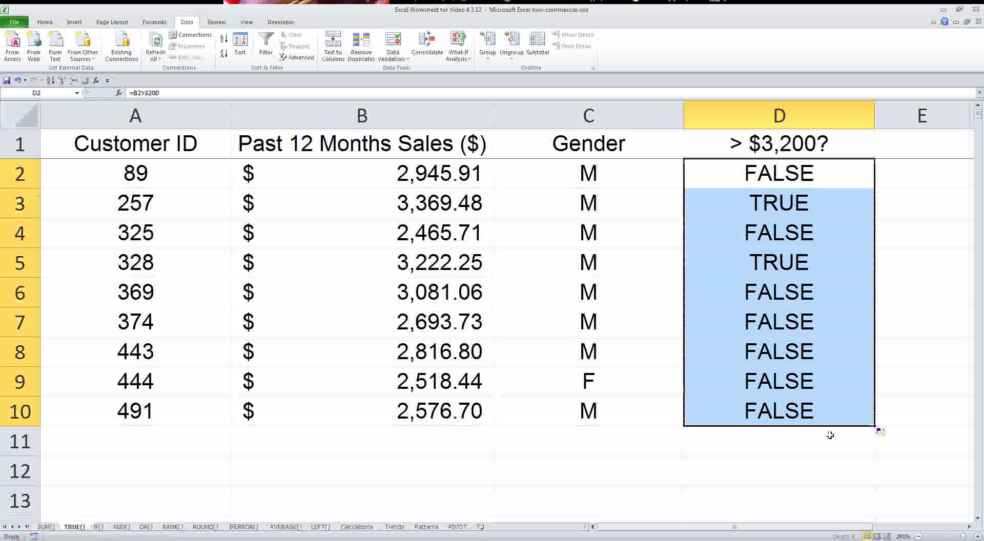
- Check the TRUE results for customers 257 and 328 and review D4's formula
click(790, 192)
click(751, 255)
click(698, 204)
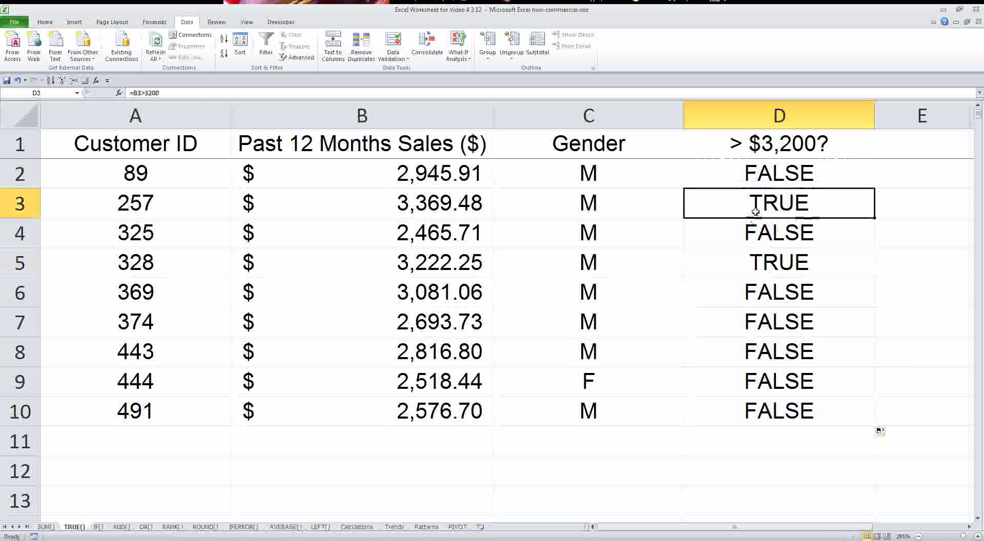
click(325, 197)
click(435, 263)
click(771, 257)
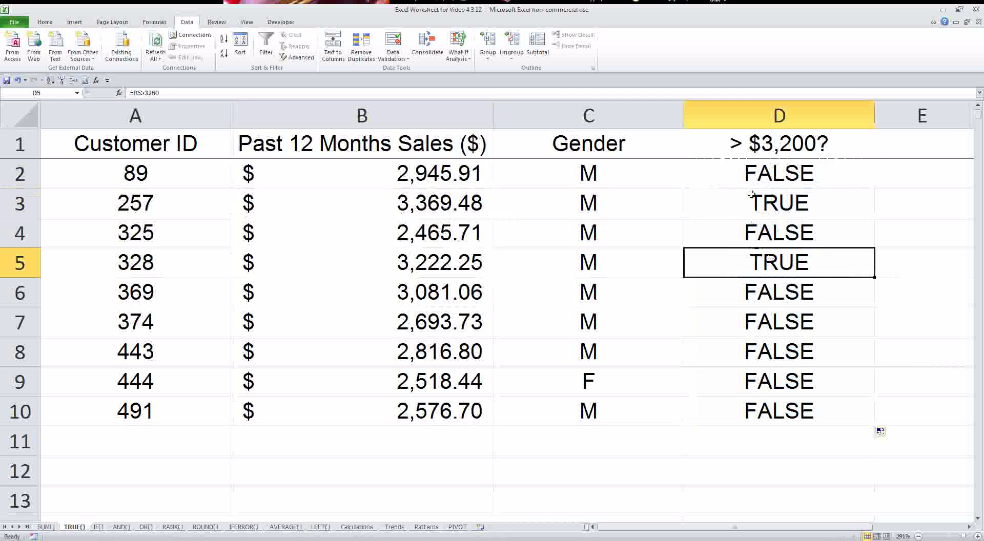
click(751, 177)
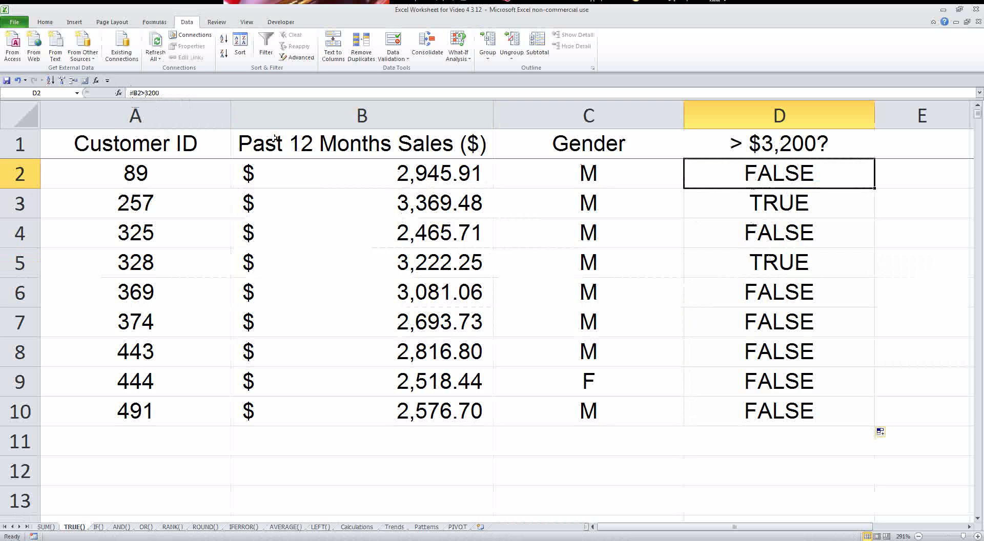
click(748, 233)
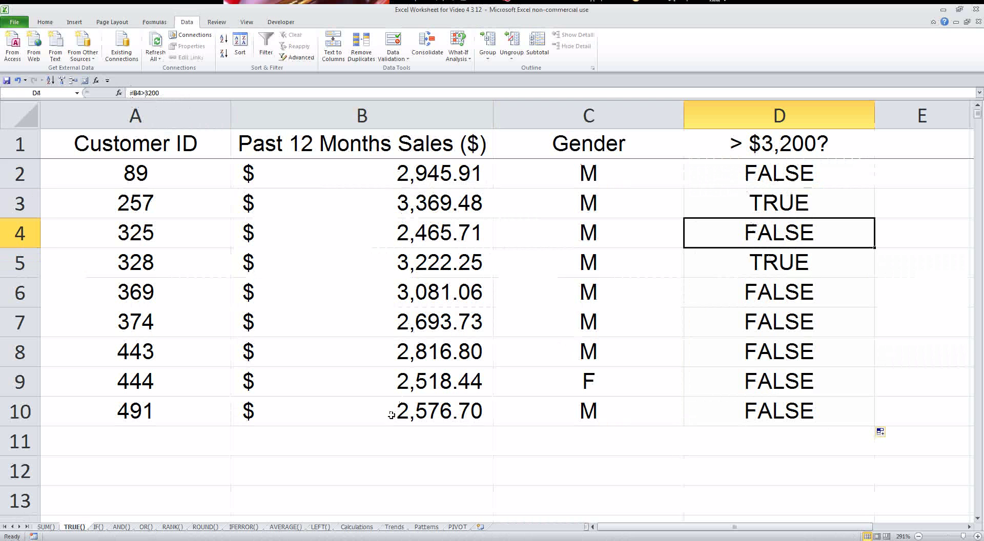
- On the IF() sheet, enter =IF(B2>3200,"Greater","Smaller") in D2
click(98, 527)
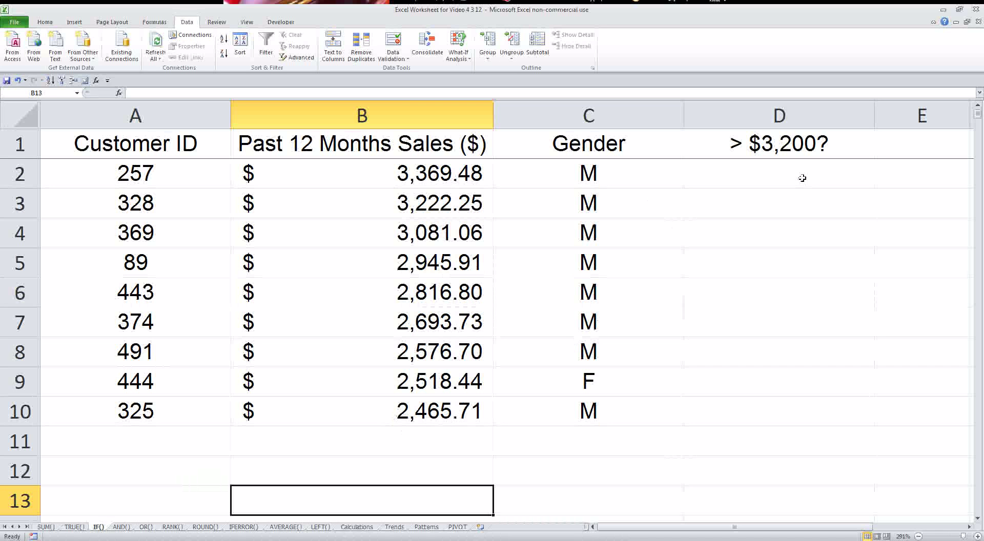
click(802, 178)
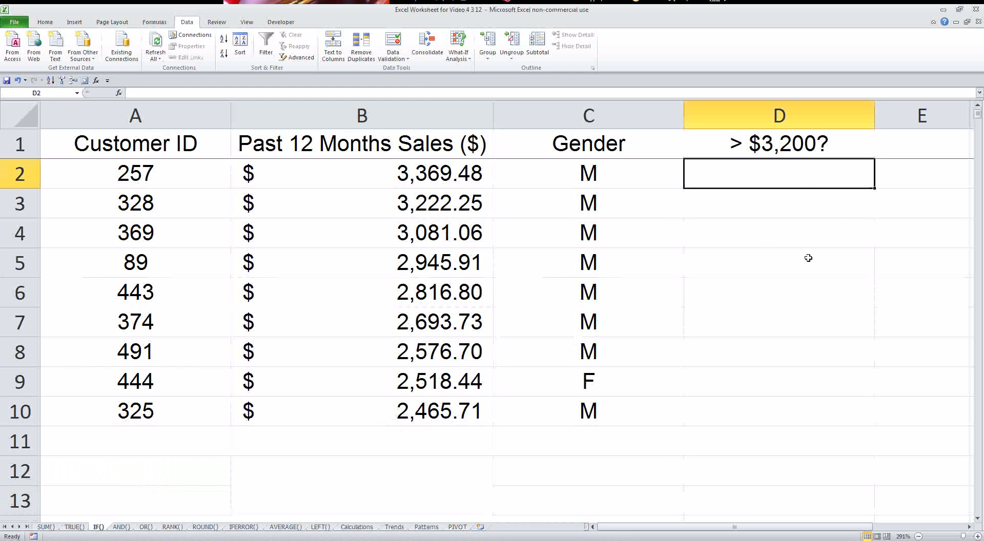
text(=)
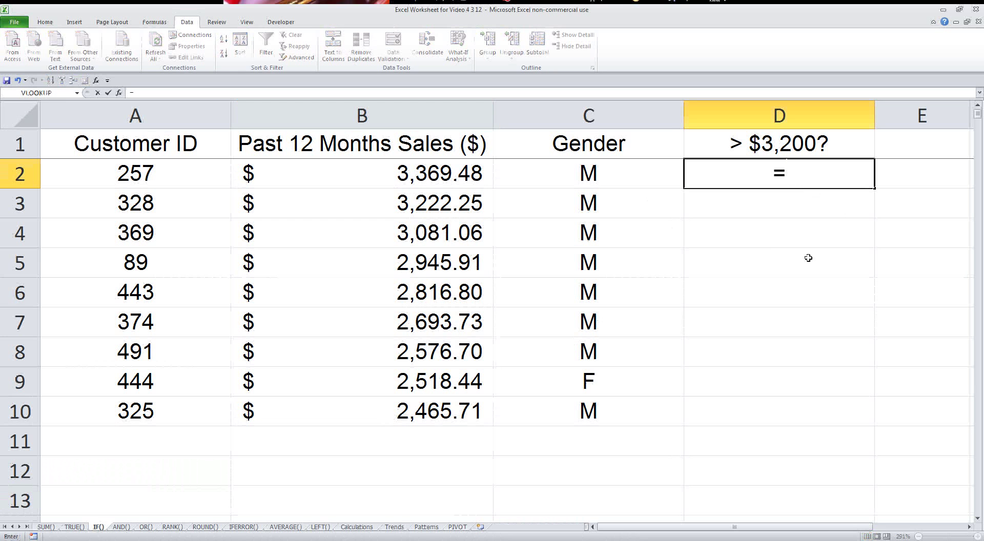
text(if()
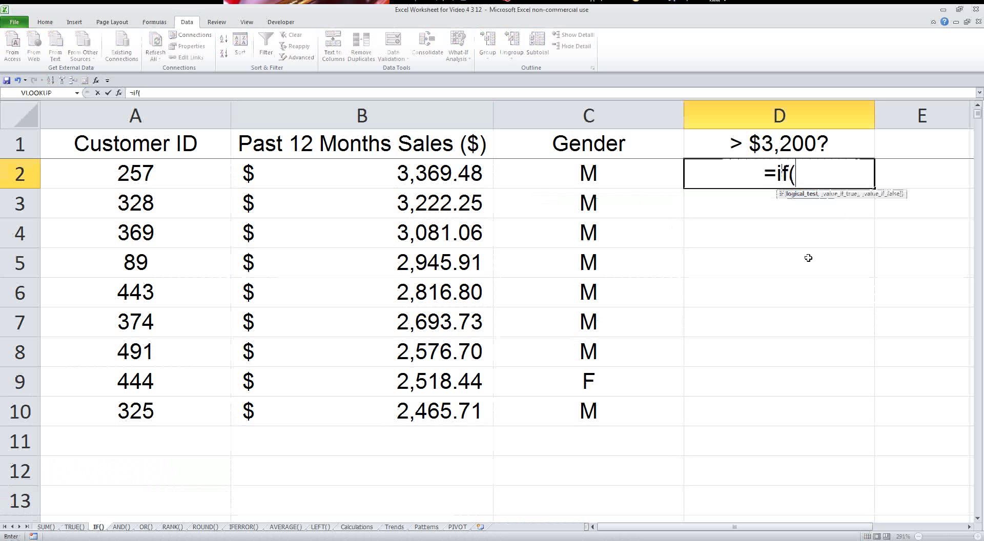
click(445, 174)
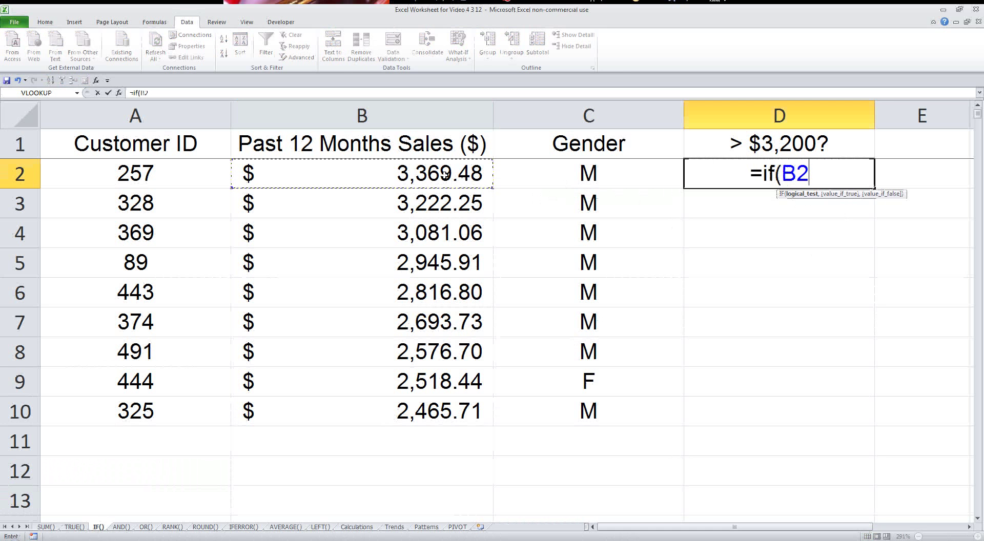
text(>3200)
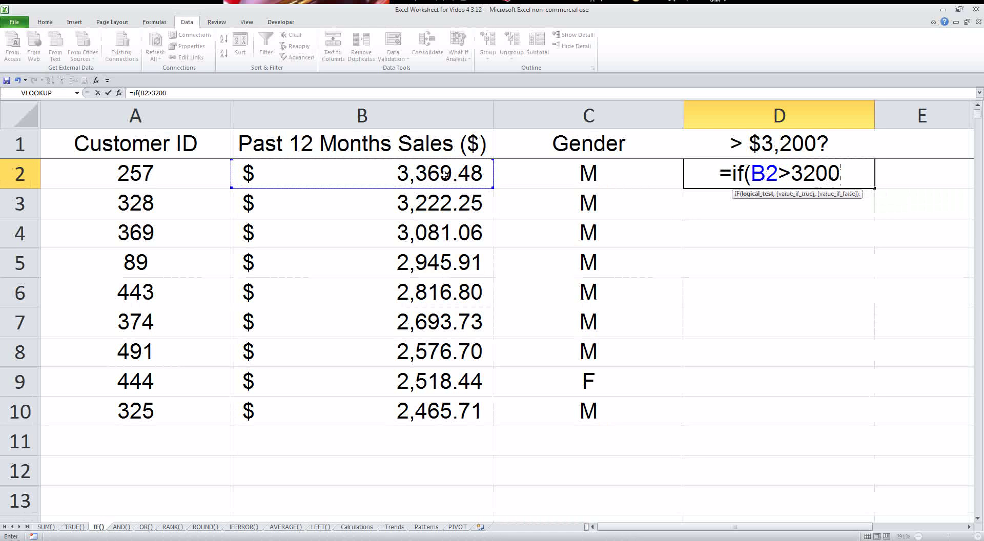
key(BackSpace)
key(BackSpace)
key(BackSpace)
key(BackSpace)
text("Yes")
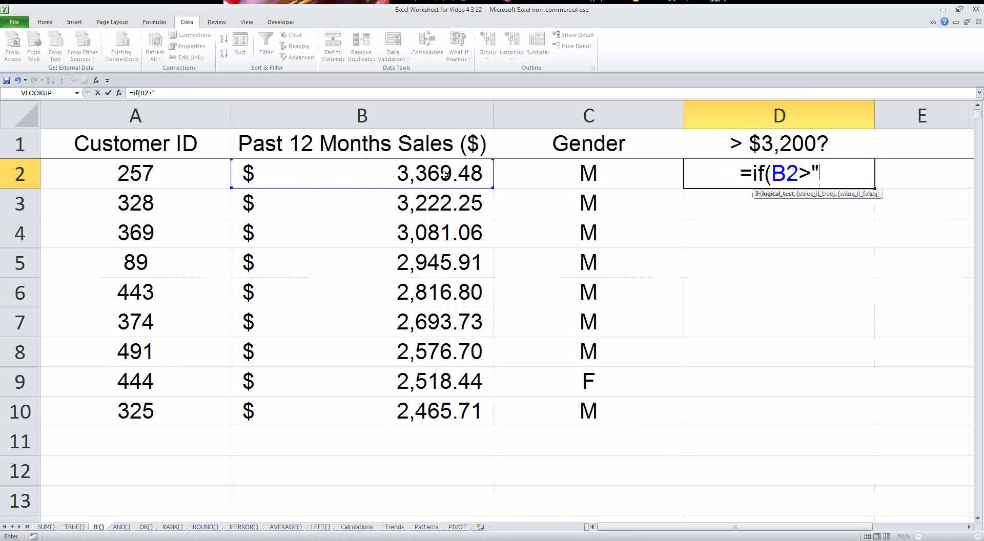
key(BackSpace)
key(BackSpace)
key(BackSpace)
key(BackSpace)
key(BackSpace)
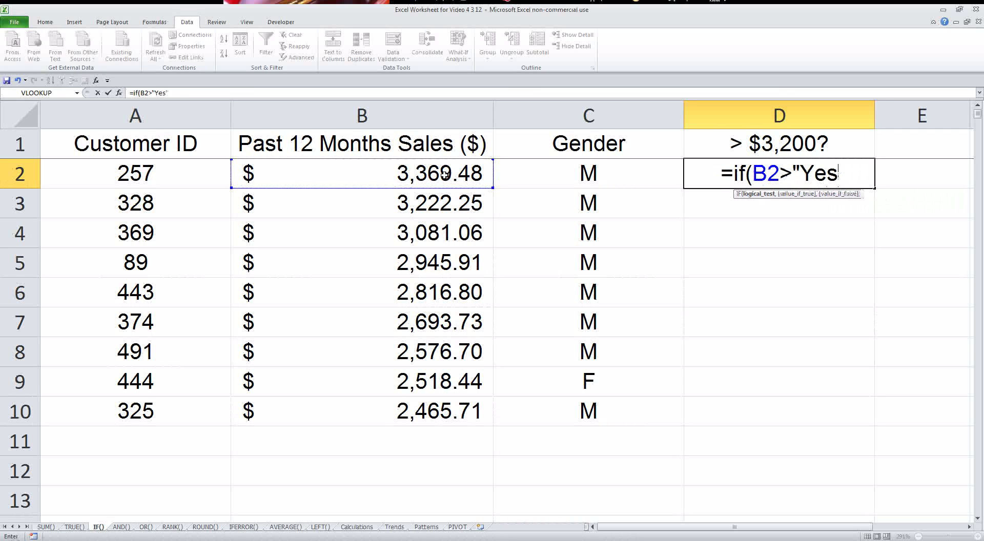
text(3200)
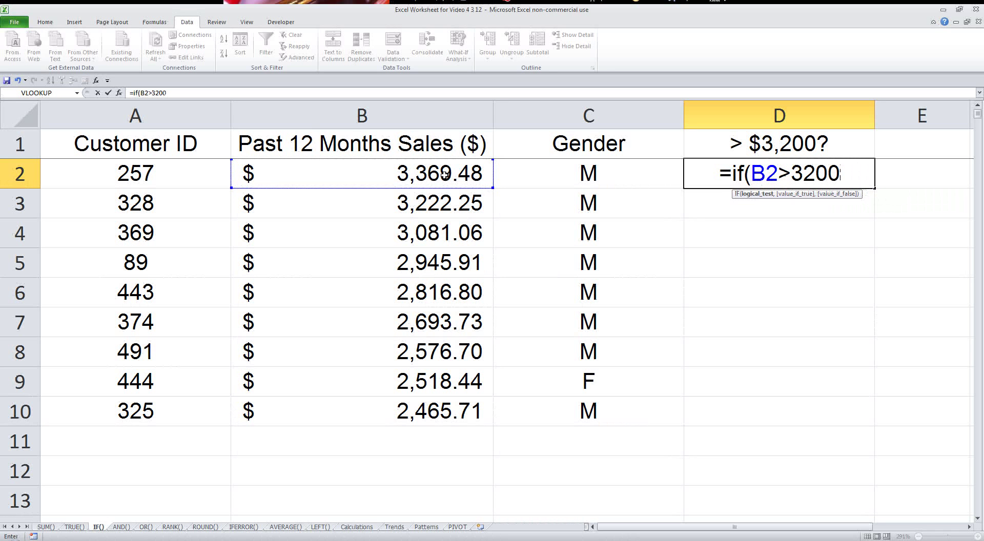
text(,")
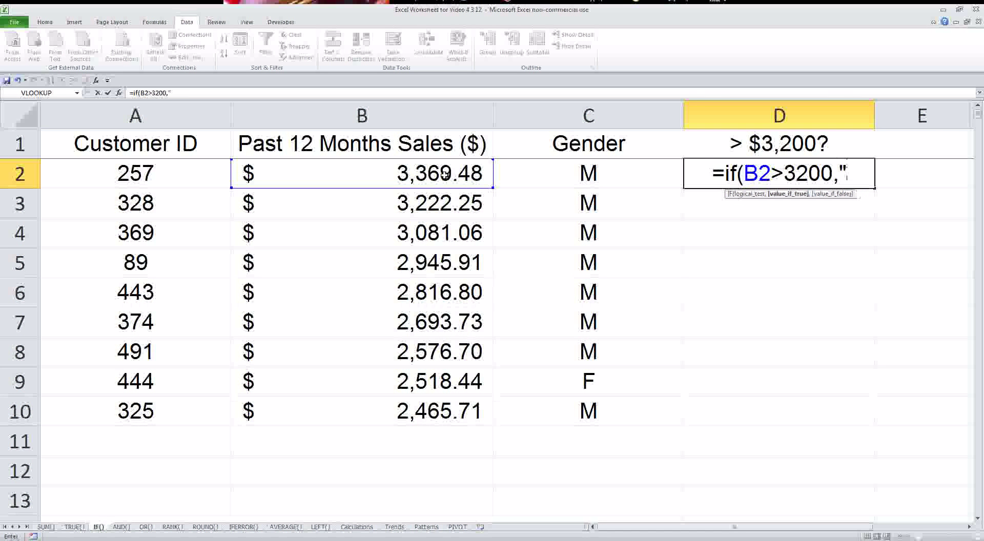
text(Greater",")
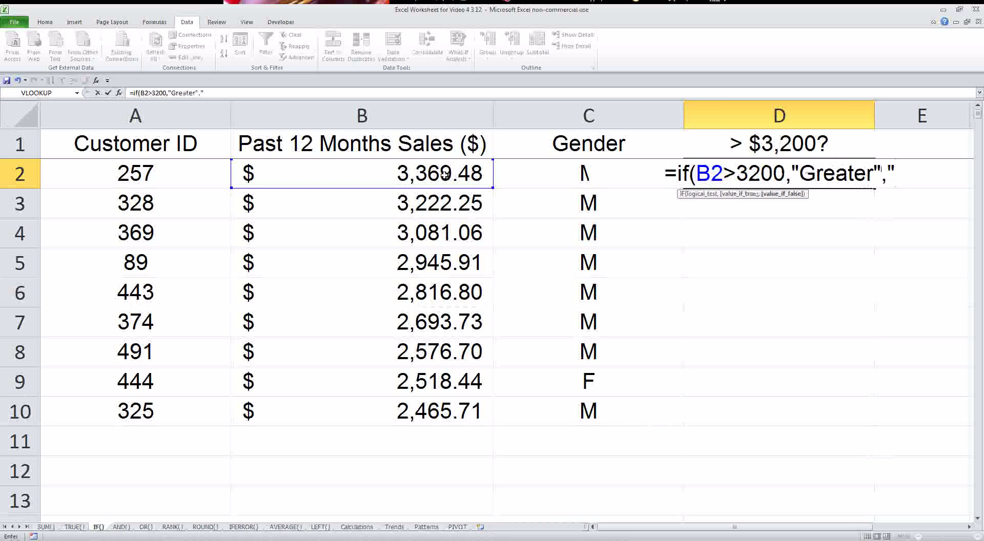
text(Lesser)
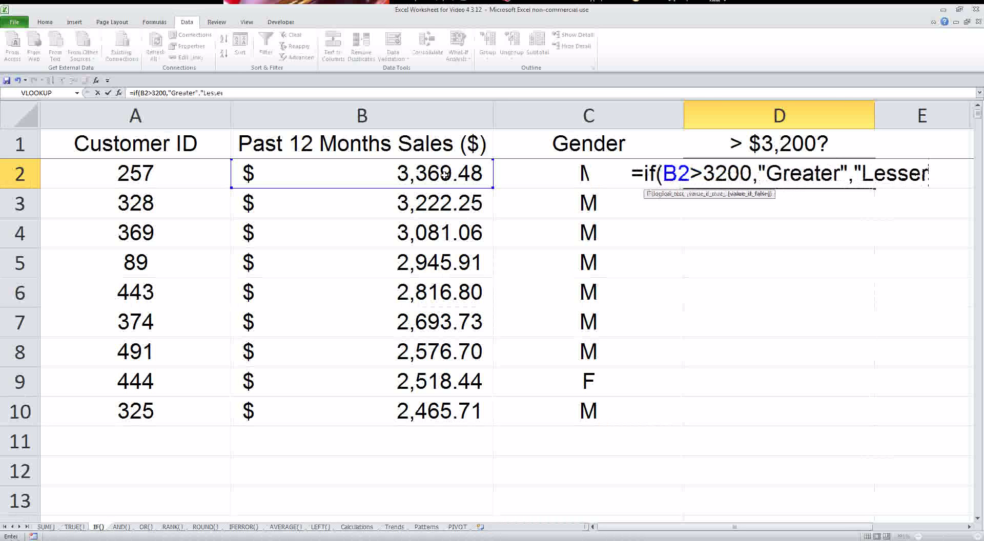
key(BackSpace)
key(BackSpace)
key(BackSpace)
key(BackSpace)
key(BackSpace)
key(BackSpace)
text(Sam)
key(BackSpace)
key(BackSpace)
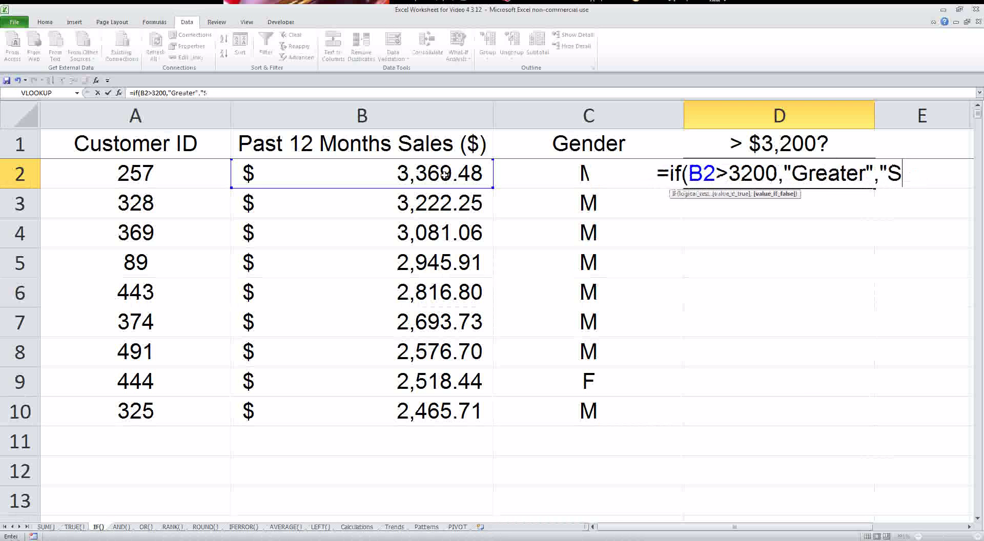
text(maller"))
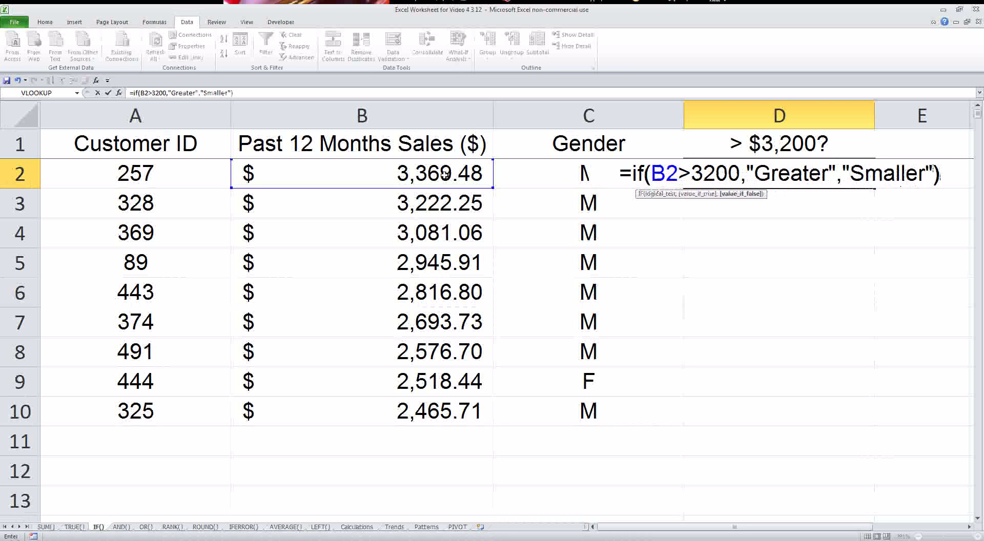
key(Return)
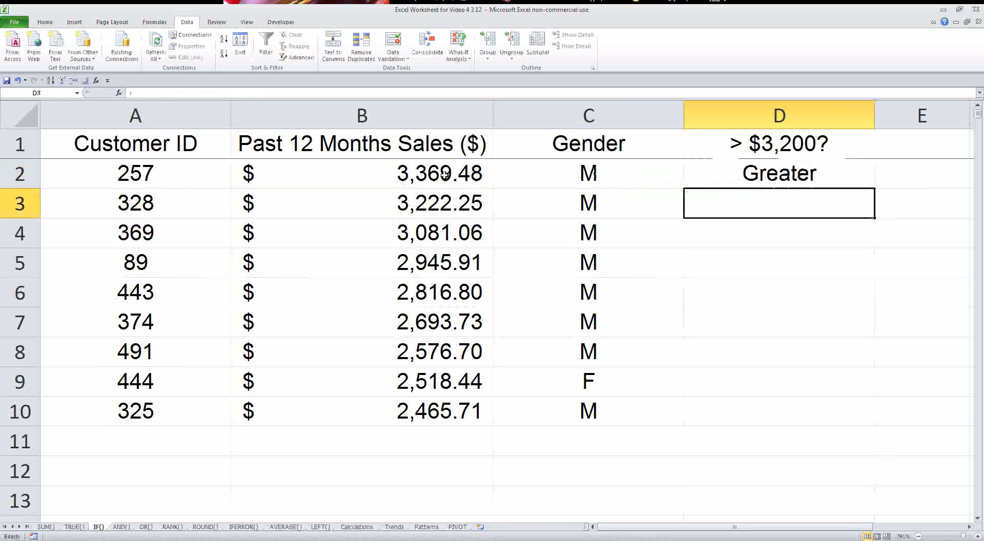
- Fill the IF formula down to D10 and review the Greater and Smaller results
click(820, 177)
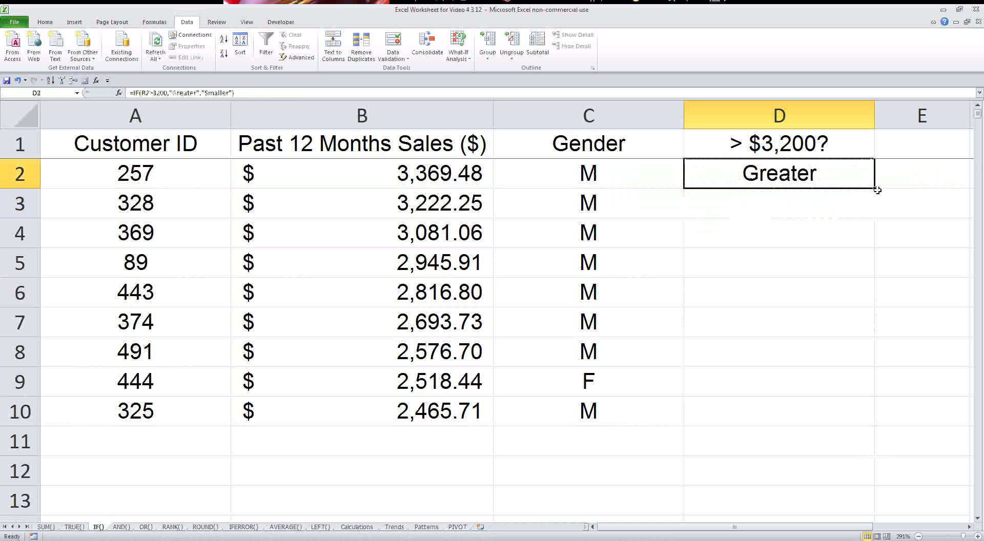
drag(875, 190, 837, 418)
drag(775, 240, 769, 402)
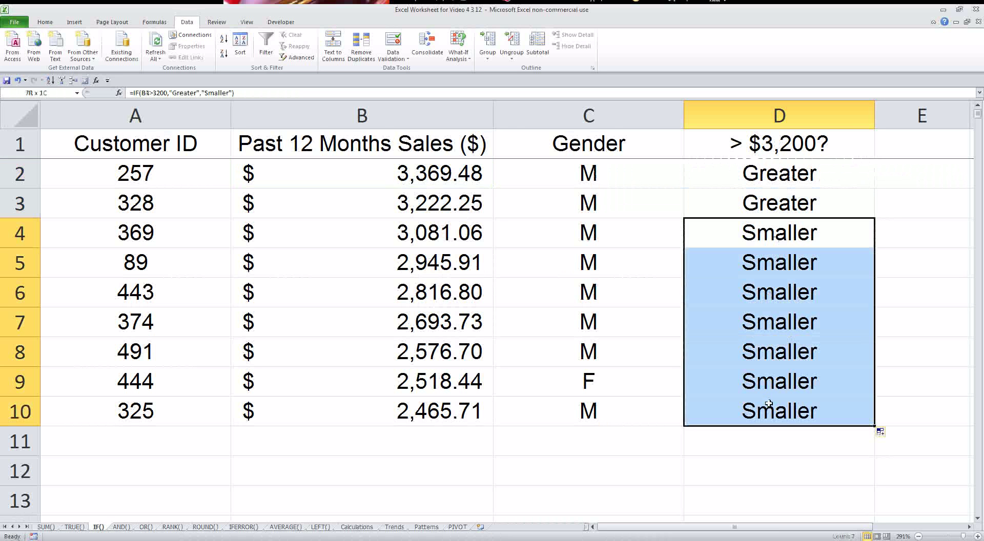
drag(743, 177, 743, 206)
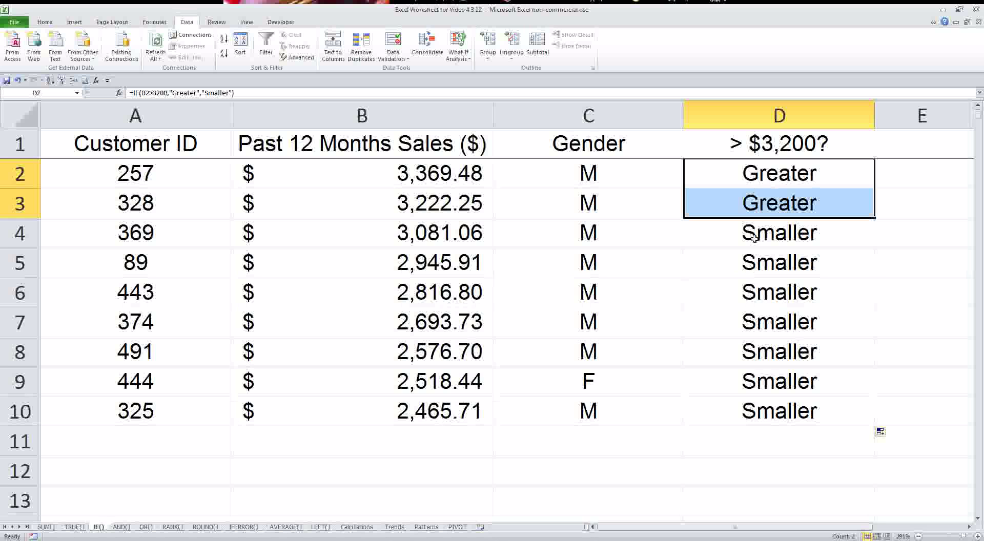
click(744, 237)
drag(30, 172, 31, 421)
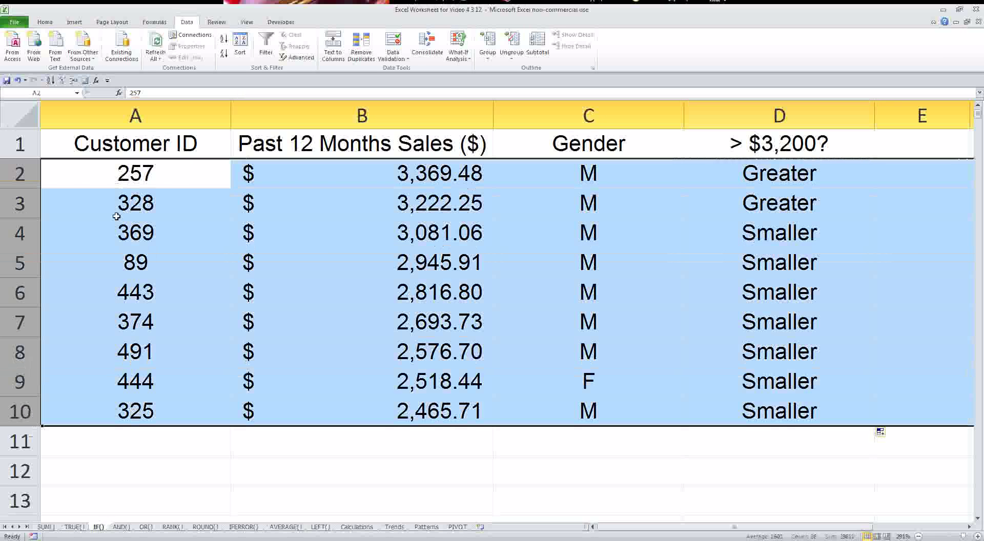
- Sort the IF() sheet rows by Customer ID, smallest to largest
click(240, 45)
click(555, 242)
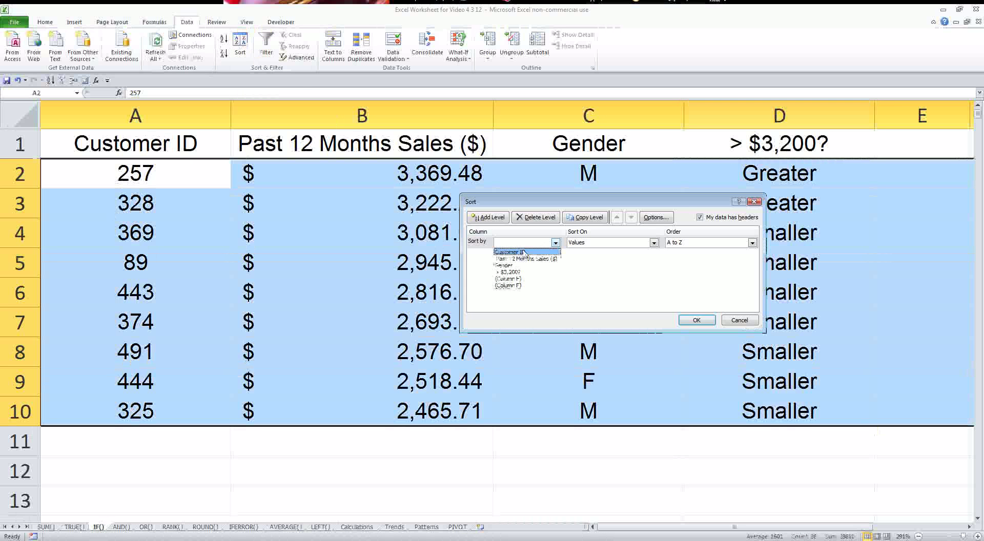
click(512, 250)
click(681, 321)
click(567, 267)
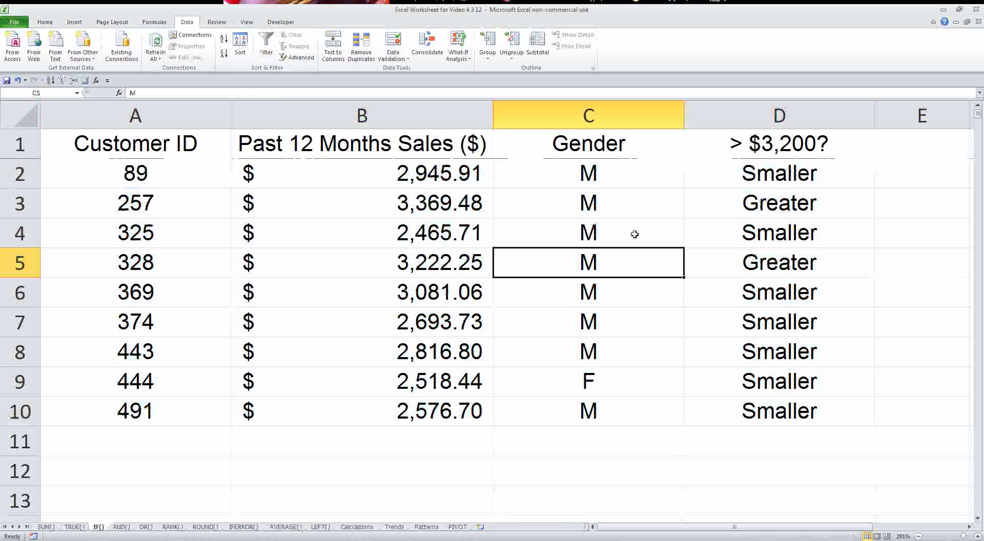
- Inspect D3's =IF(B3>3200,"Greater","Smaller") arguments, then cancel the edit unchanged
click(777, 201)
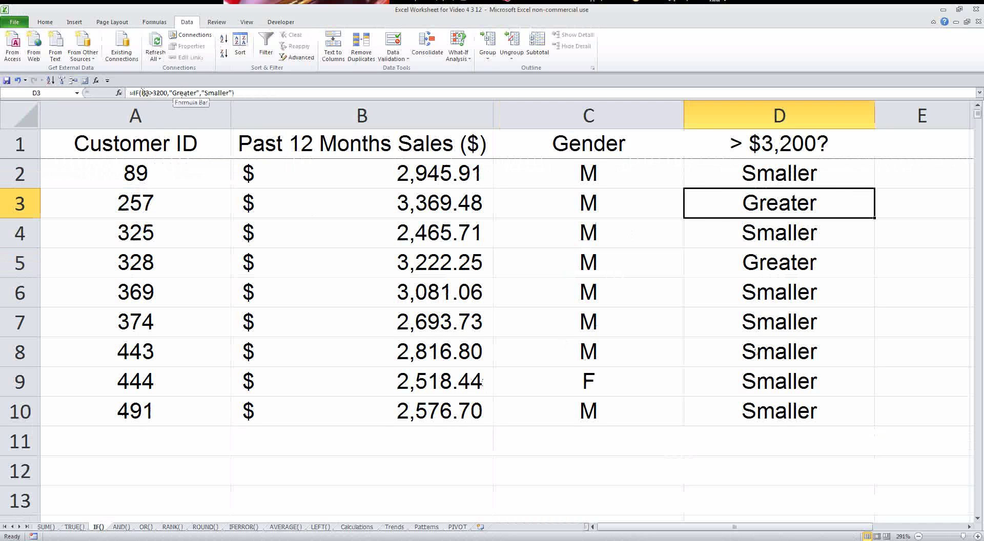
drag(142, 93, 169, 92)
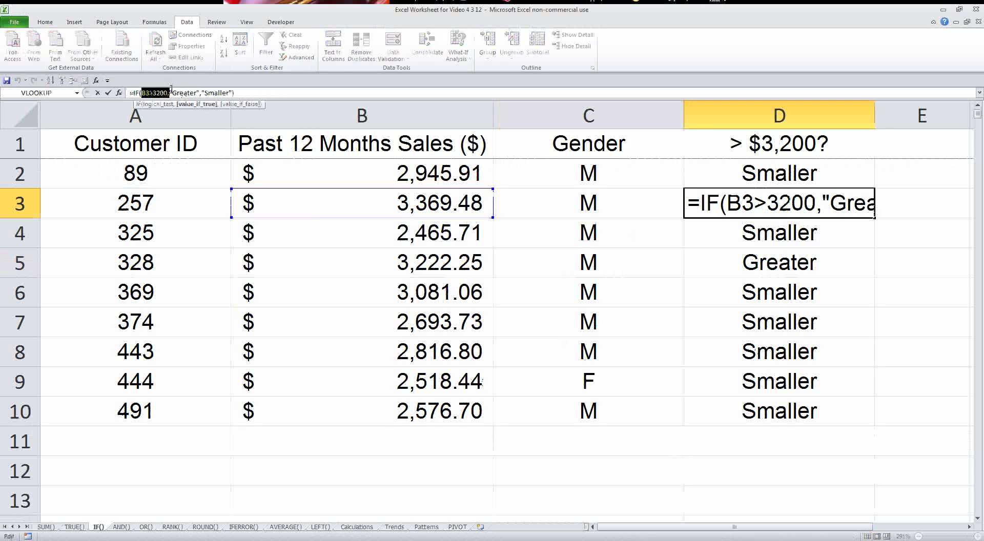
click(173, 92)
drag(170, 93, 232, 95)
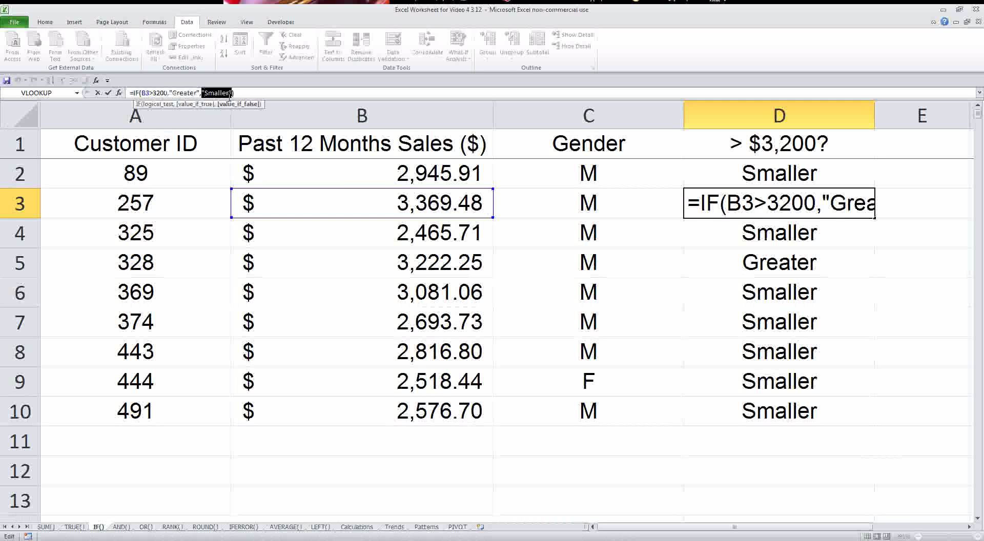
key(Delete)
key(Escape)
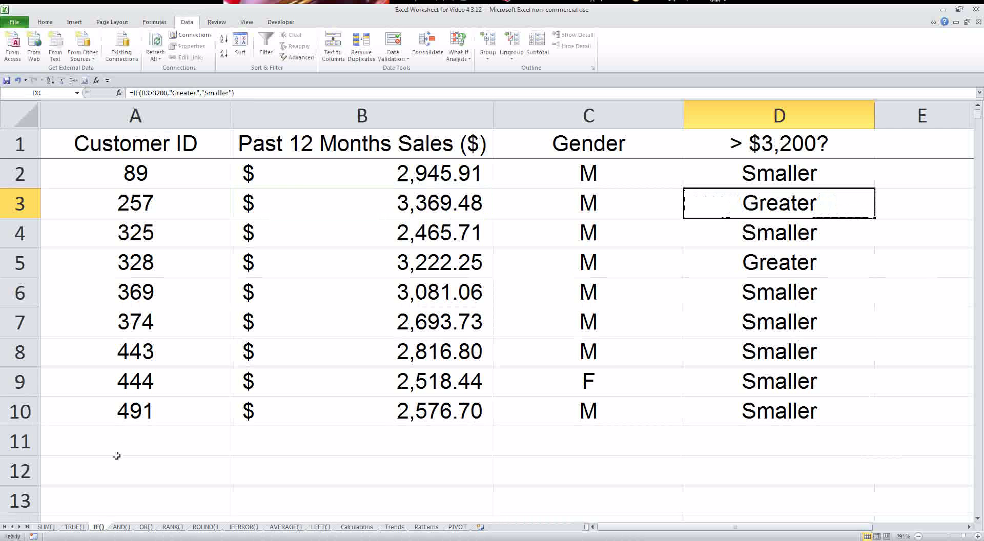
click(121, 527)
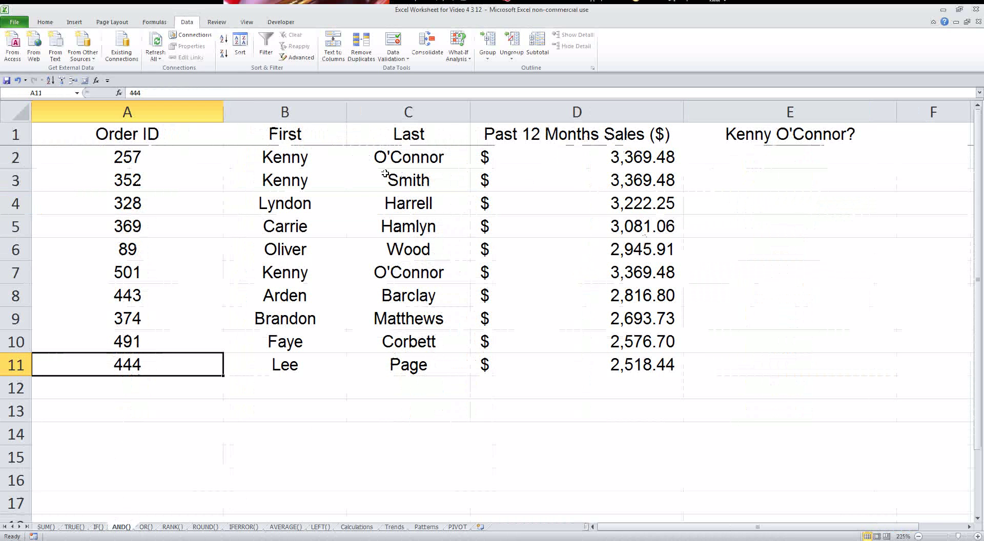
drag(13, 158, 16, 365)
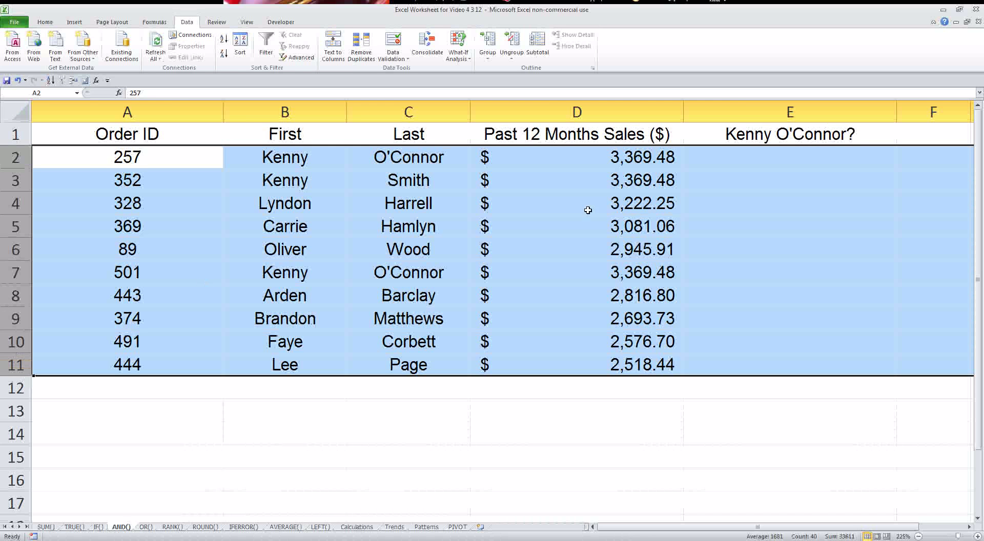
click(789, 158)
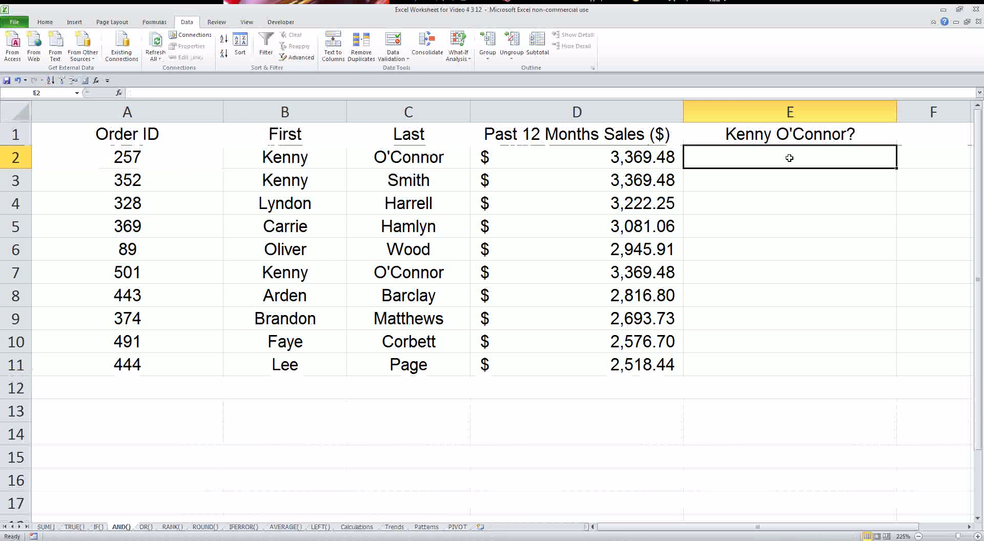
text(=and()
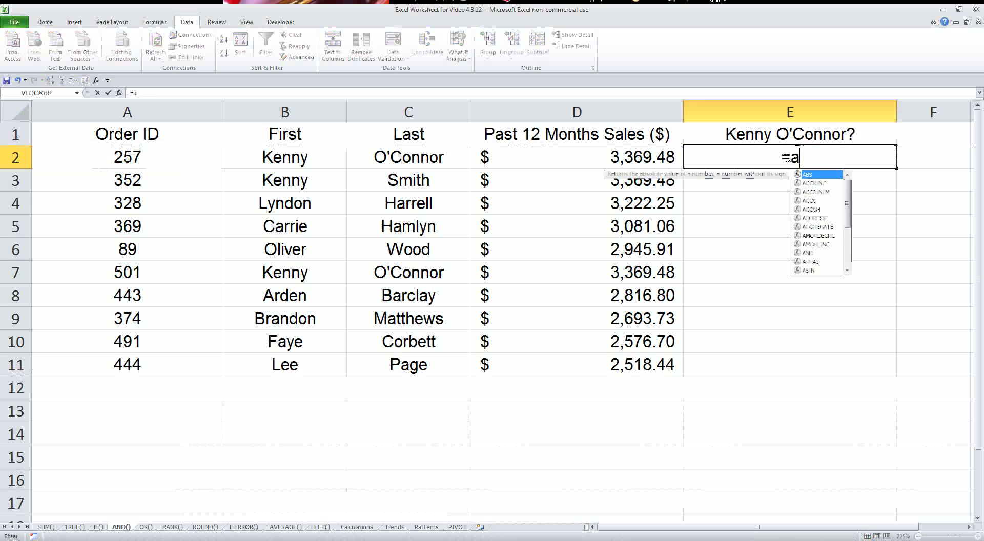
click(279, 163)
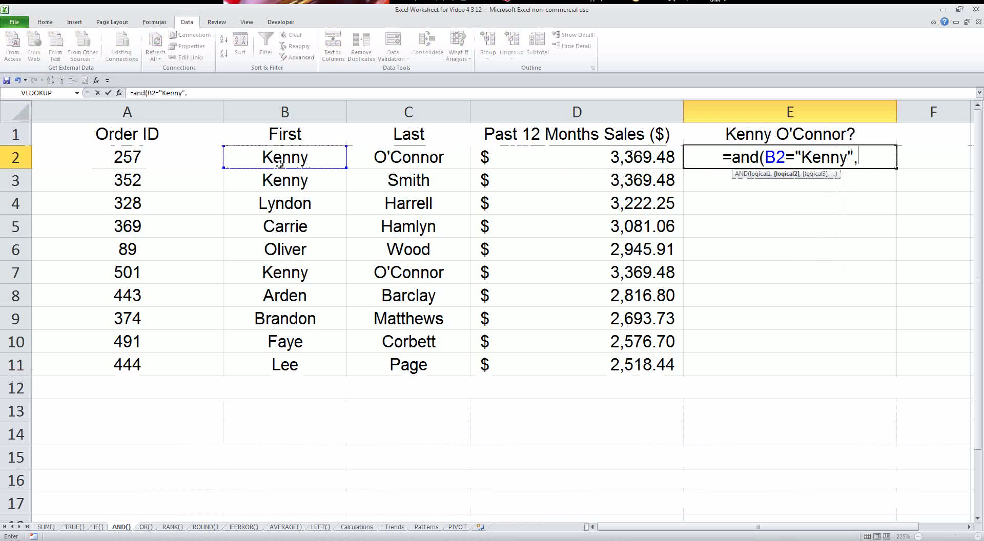
click(421, 155)
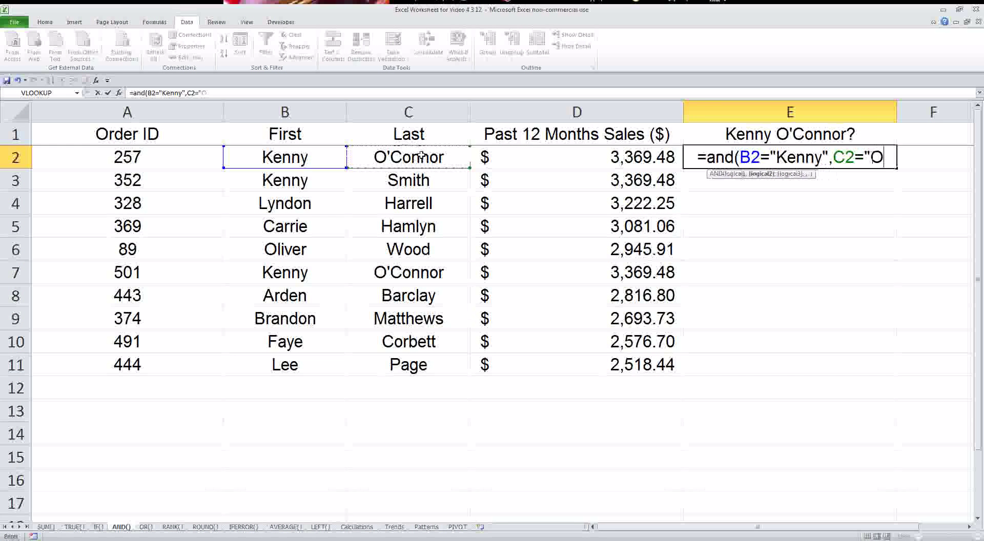
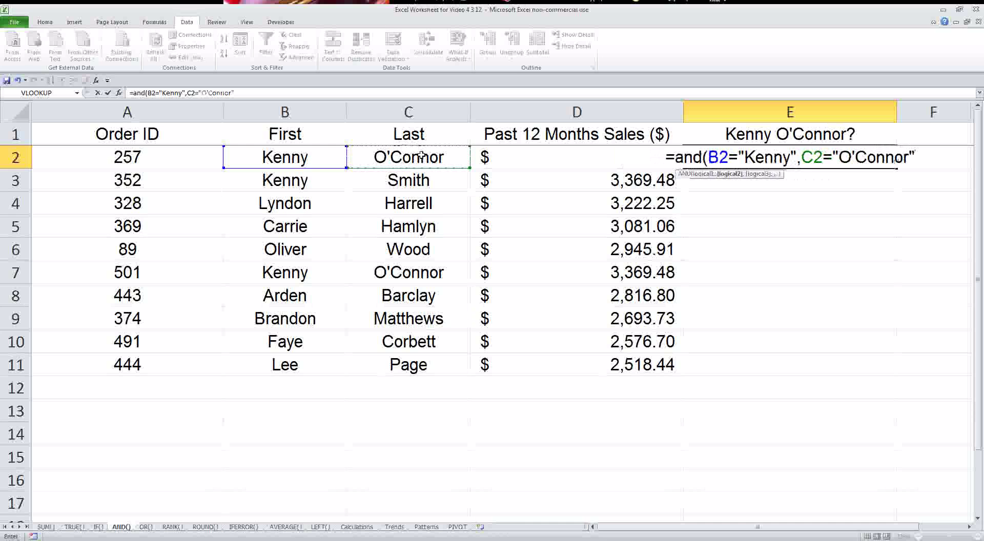
text())
key(Return)
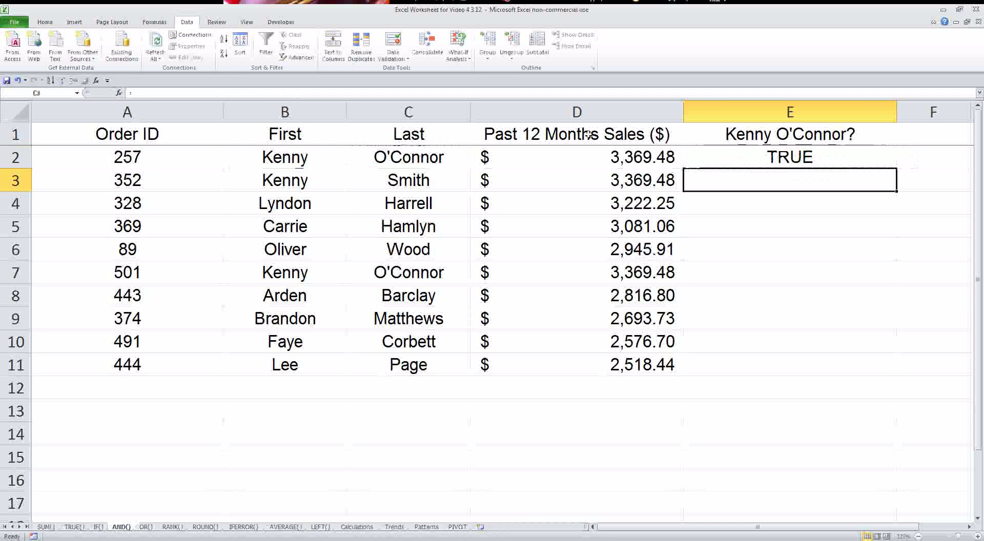
- Copy the AND formula from E2 down through E11
click(756, 152)
click(898, 168)
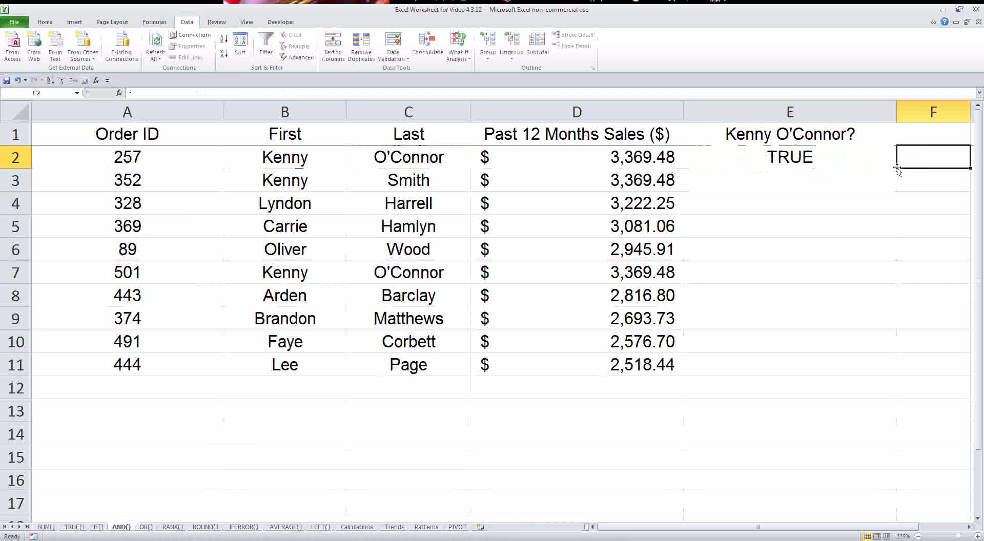
click(890, 164)
drag(896, 169, 898, 371)
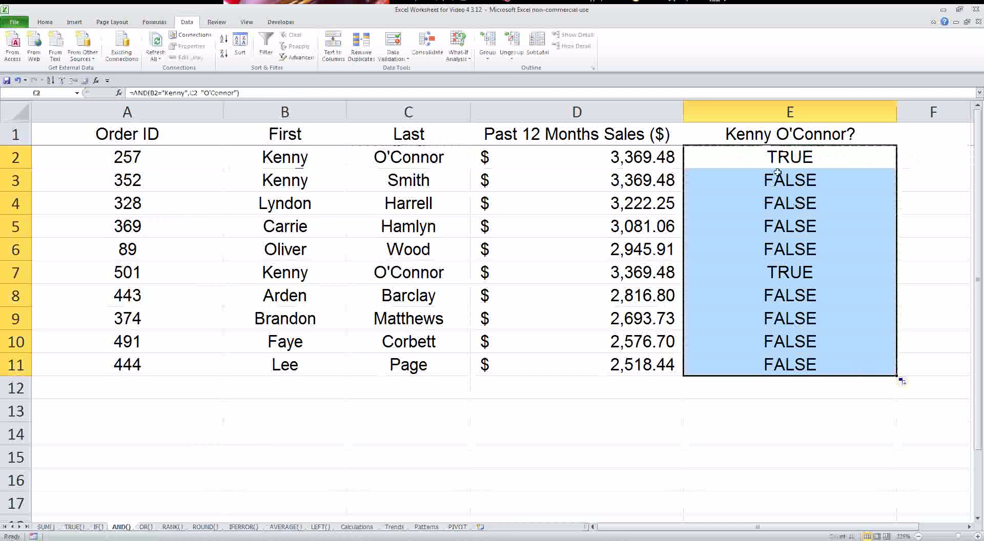
click(776, 274)
click(15, 272)
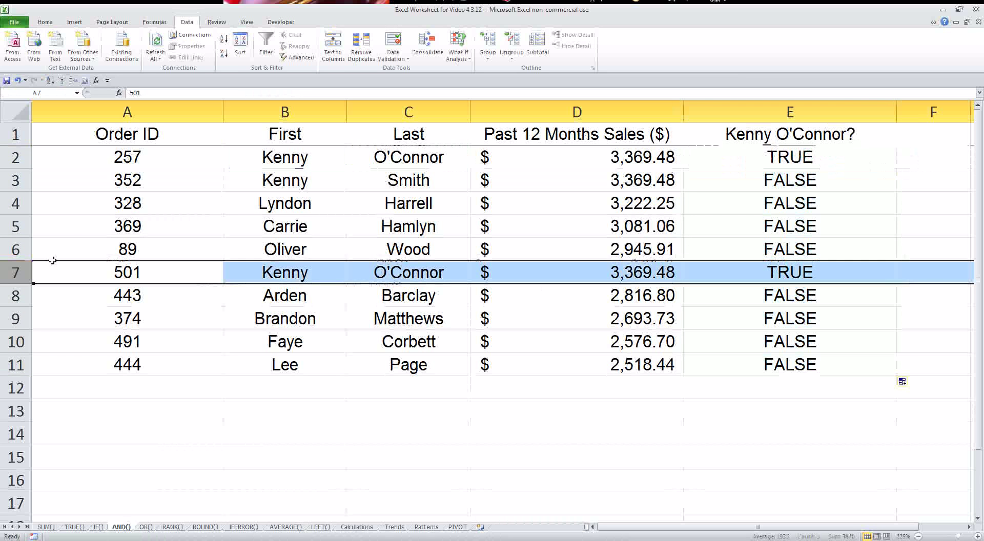
click(12, 159)
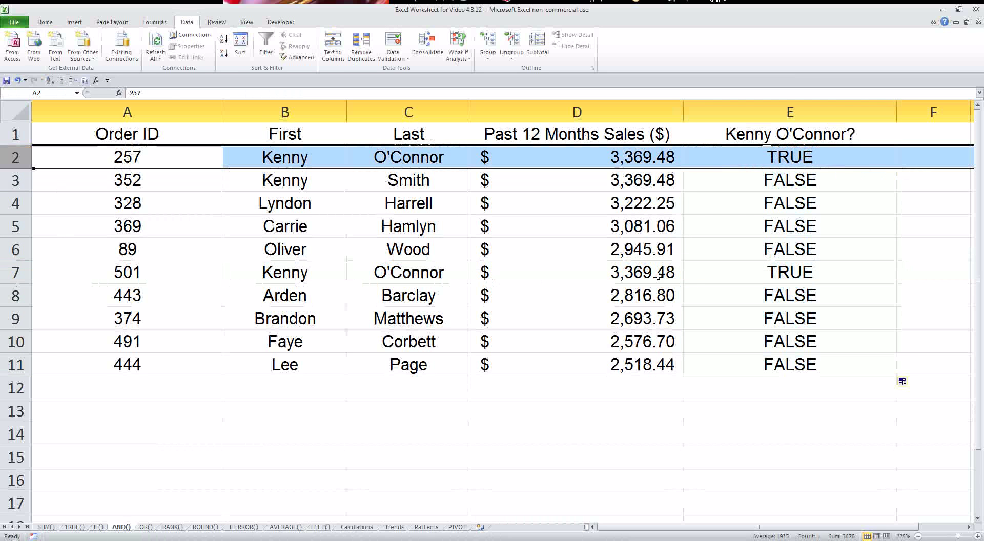
click(726, 272)
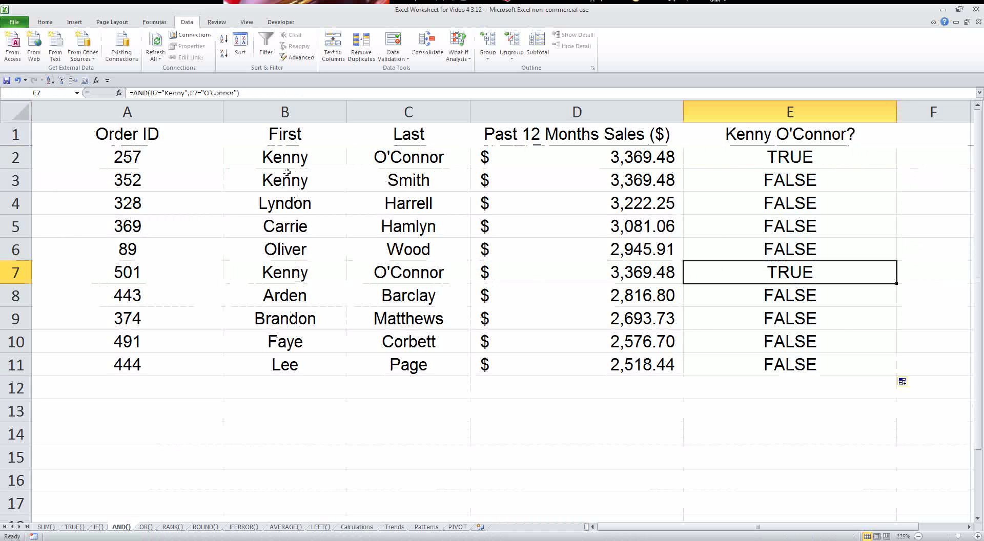
drag(295, 177, 459, 173)
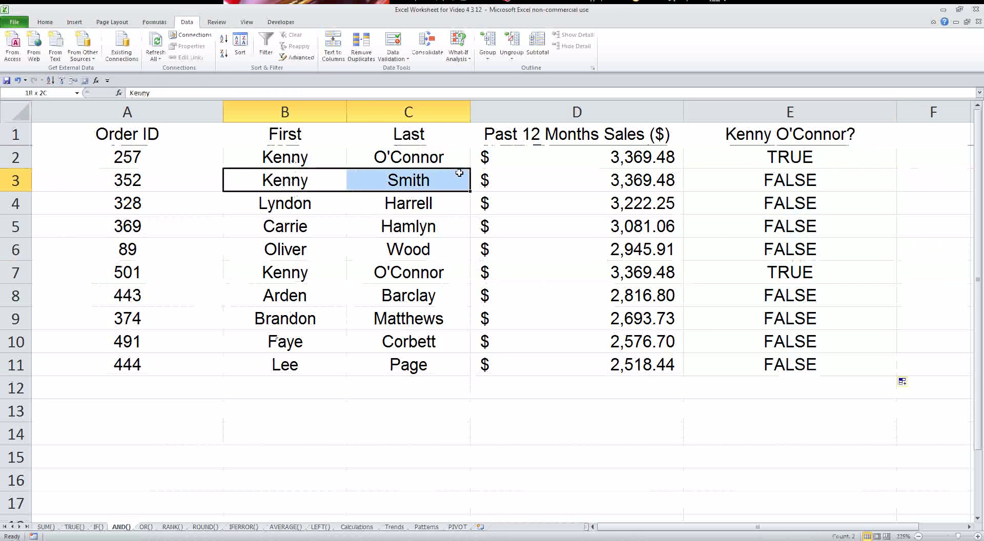
click(812, 177)
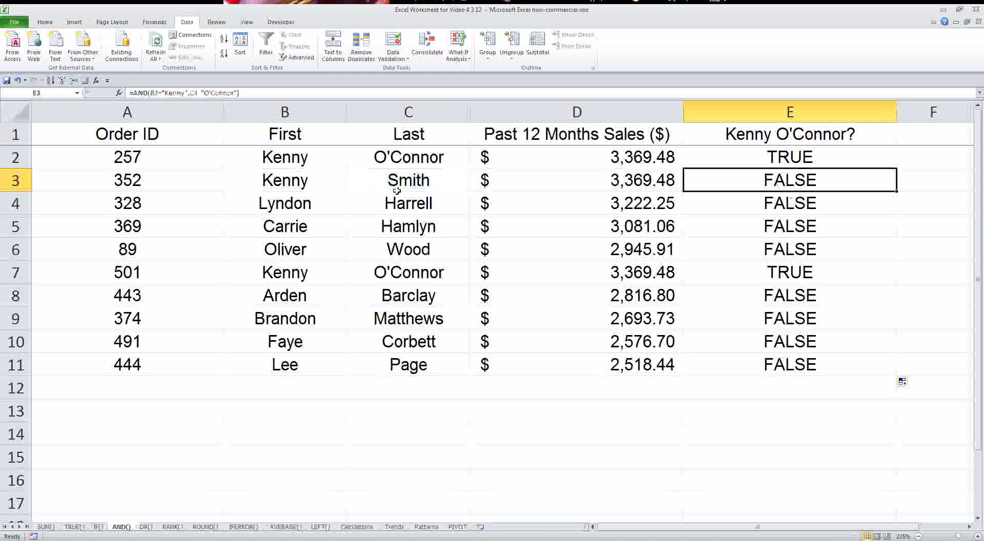
click(285, 180)
click(395, 184)
click(802, 176)
drag(801, 160, 798, 366)
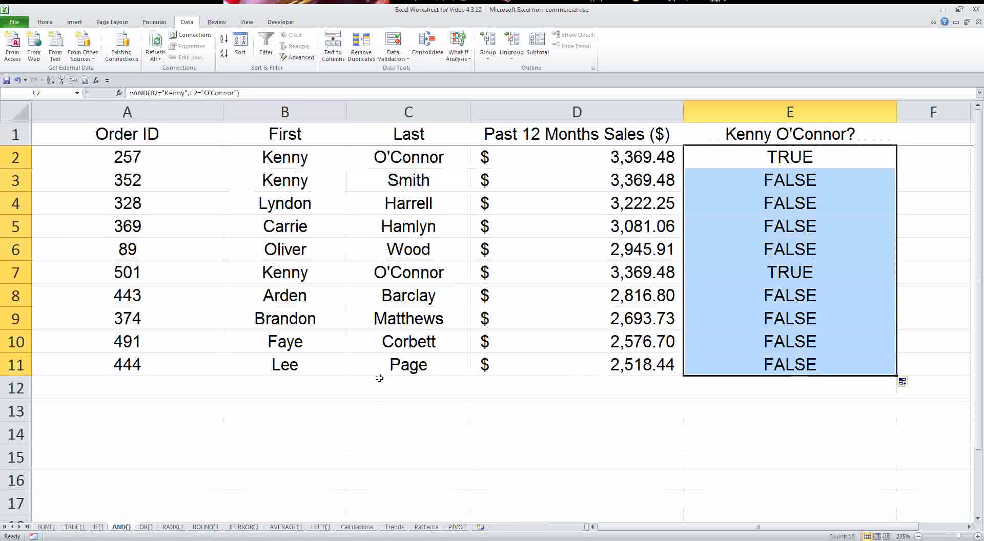
click(285, 389)
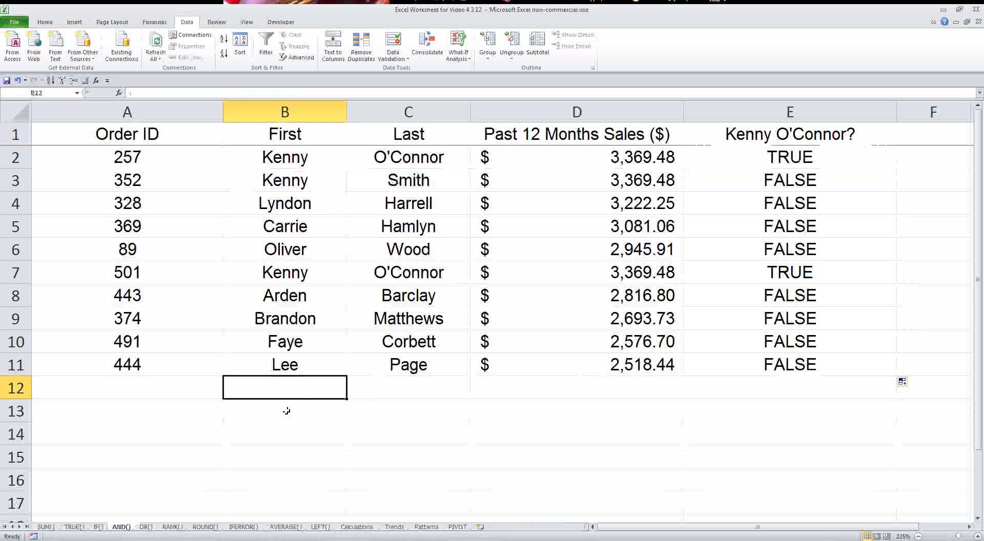
- On the OR() sheet, enter =OR(B2>3200,C2="F") in D2
click(148, 528)
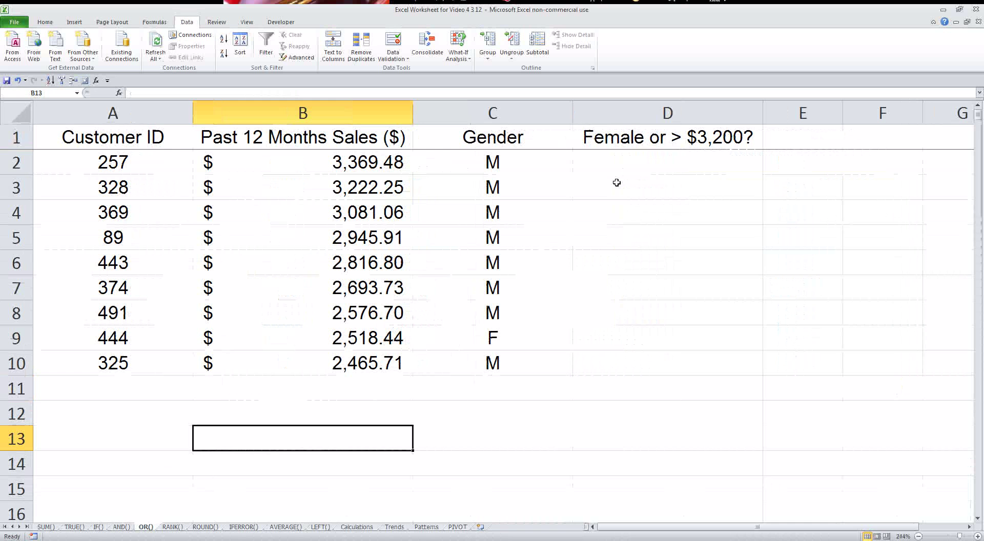
click(638, 164)
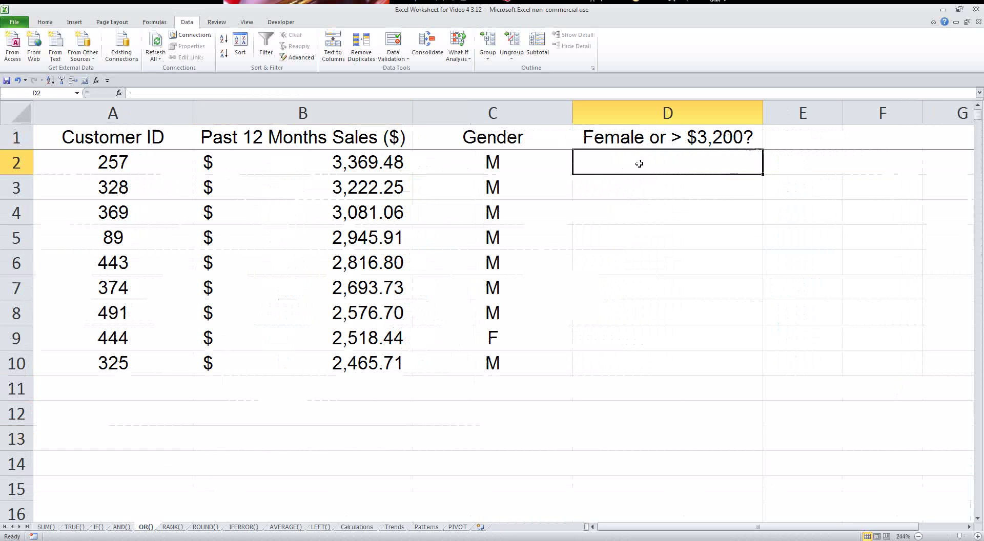
text(=)
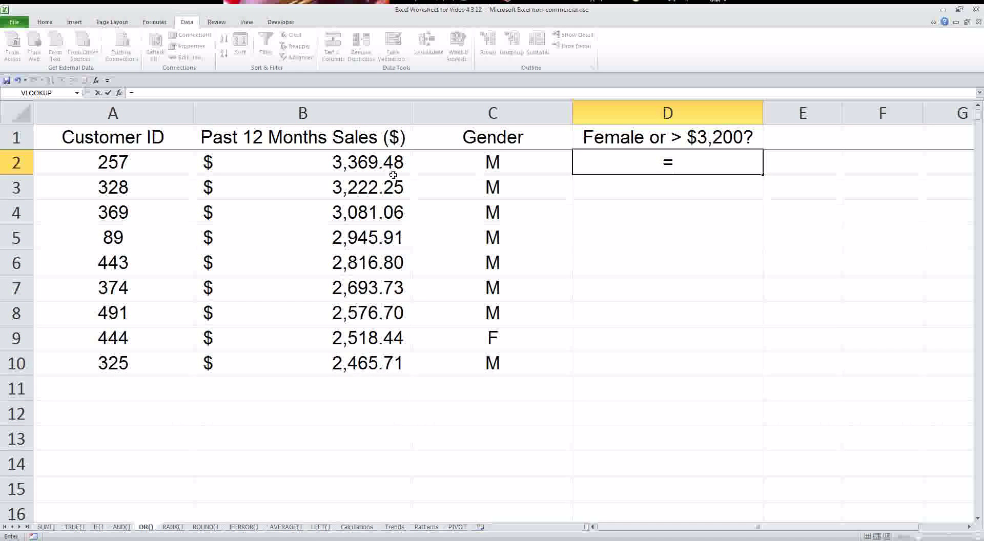
text(or()
click(379, 163)
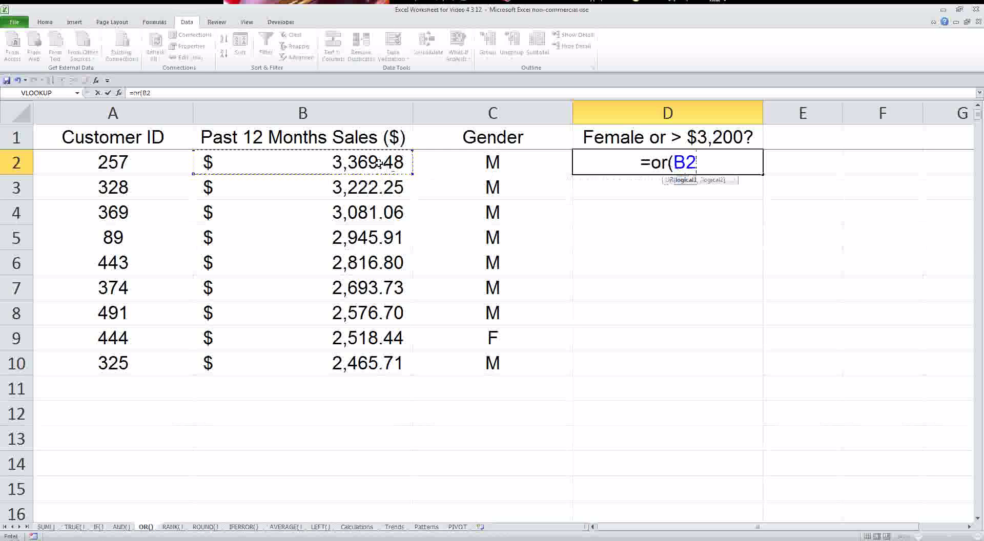
text(>3200,)
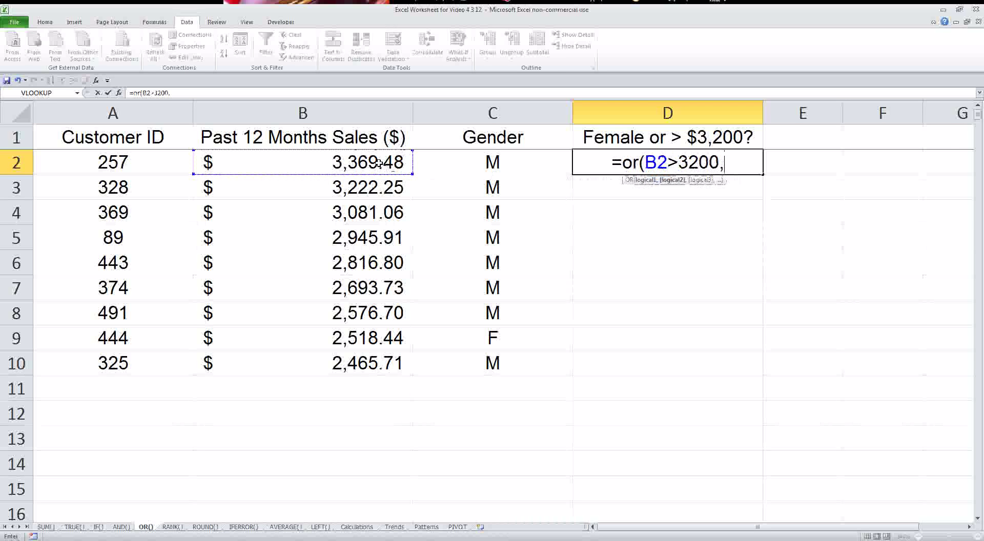
click(468, 163)
text(=)
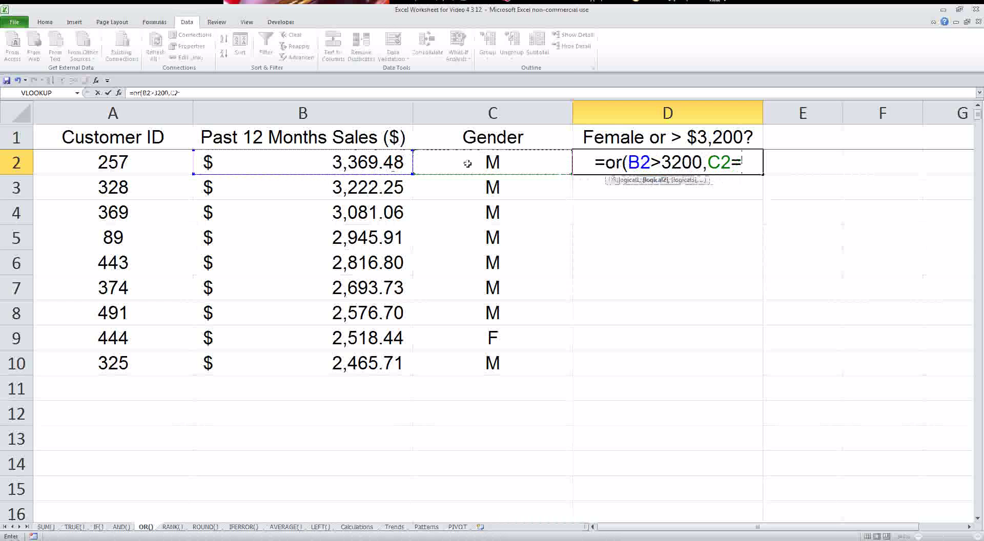
text("F"))
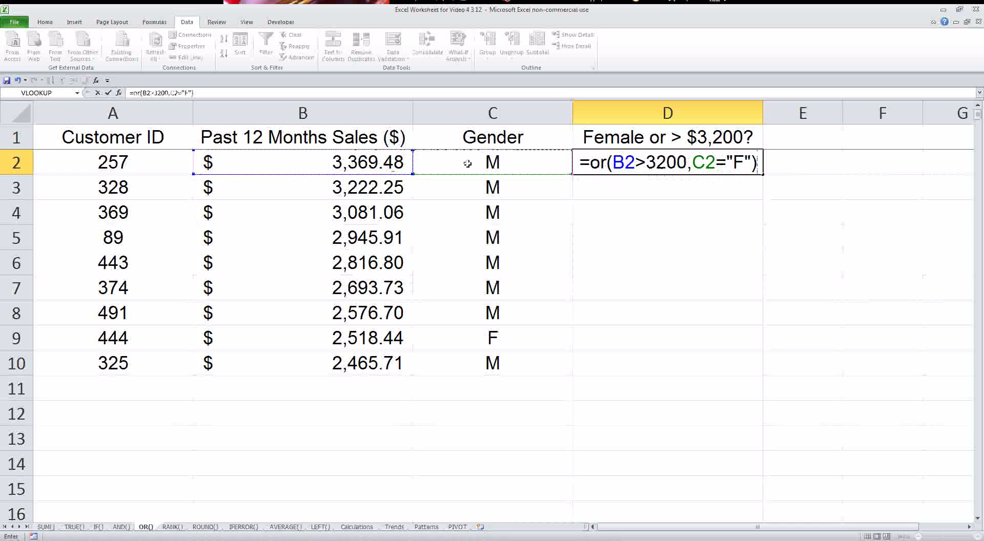
key(Return)
- Fill the OR formula down to D10 and review the high-sales and female matches
click(663, 167)
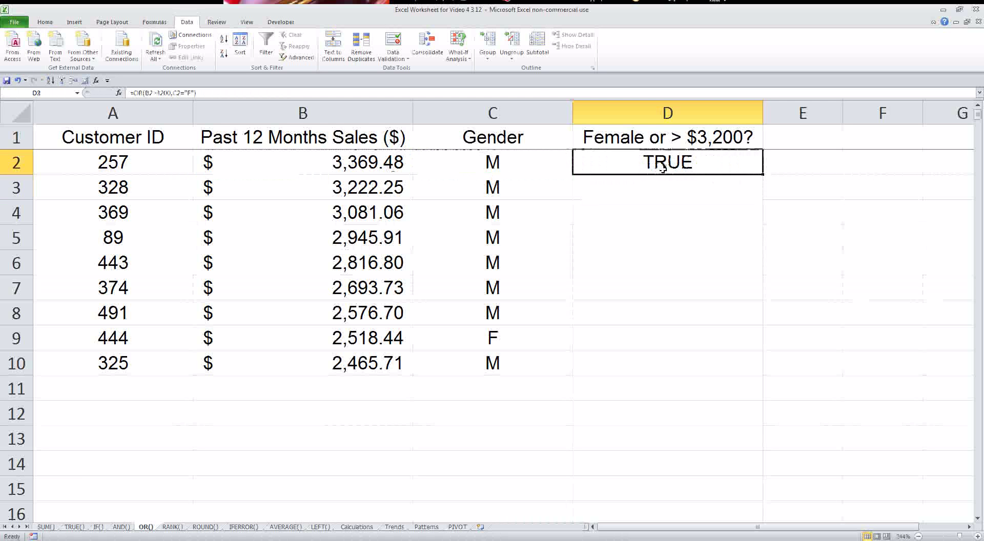
drag(763, 174, 741, 373)
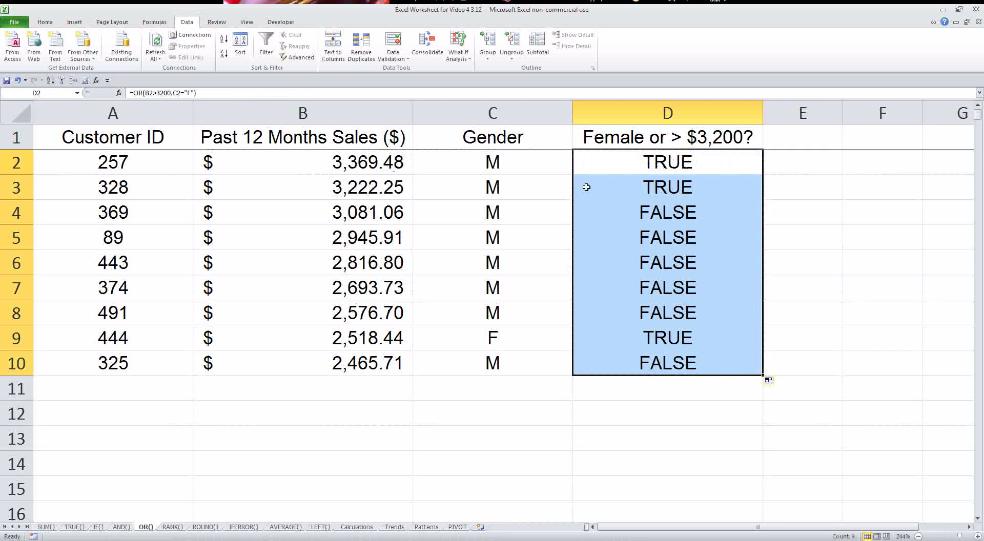
drag(633, 164, 369, 179)
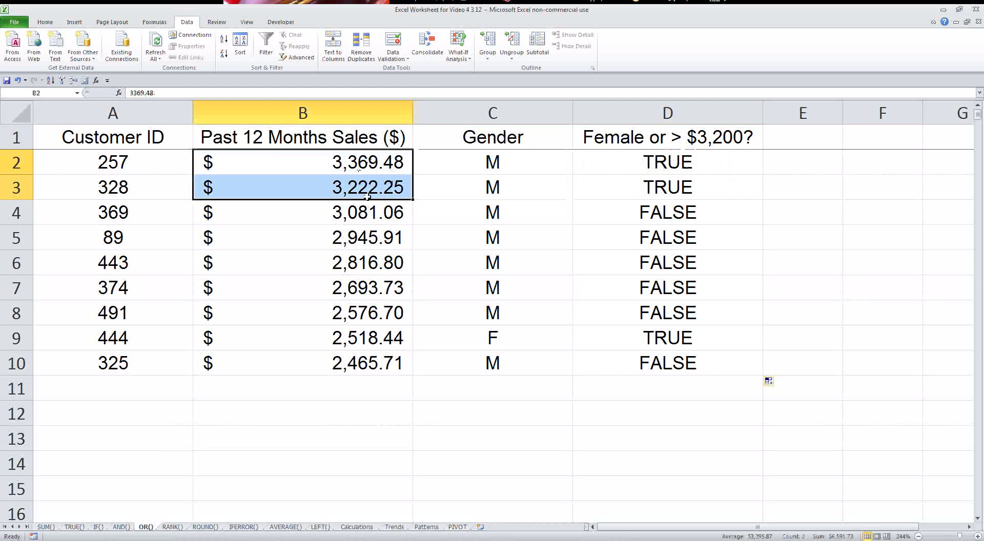
click(533, 338)
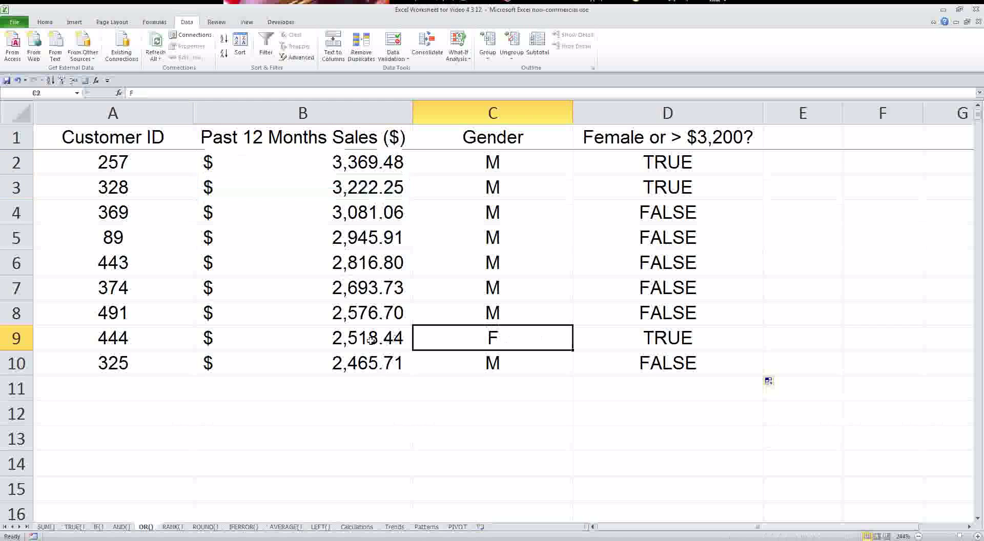
key(Left)
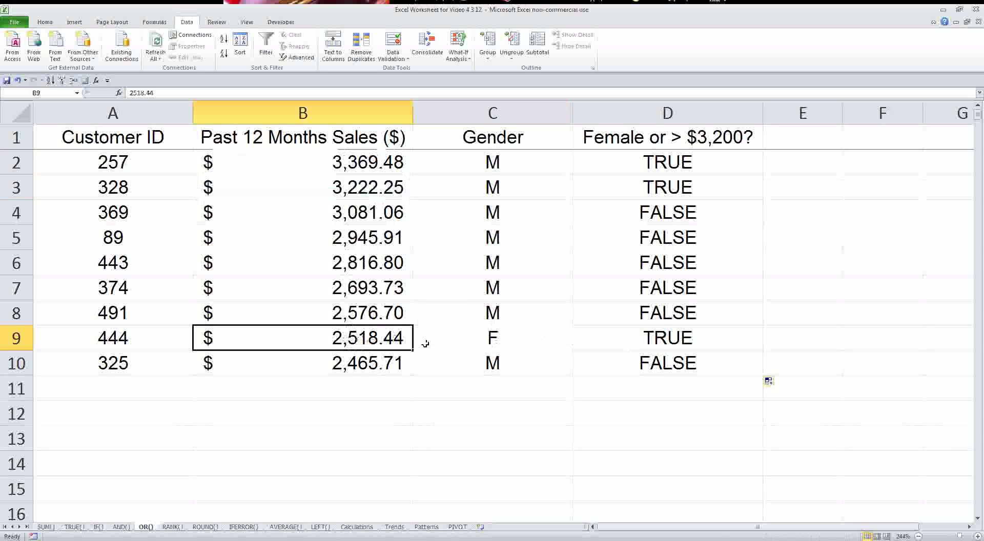
- Test D2 by changing C2's gender to F, then undo the change
click(498, 156)
text(F)
key(Return)
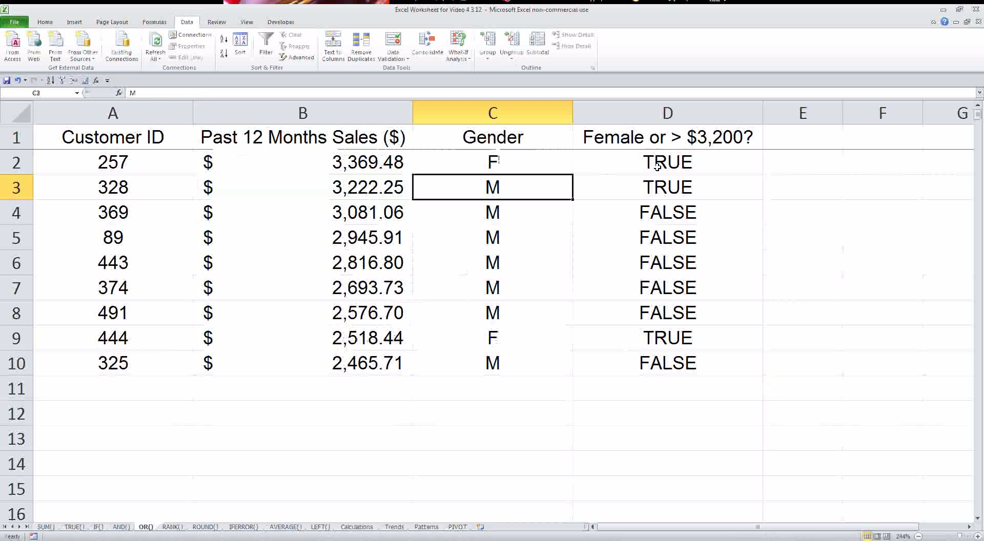
click(654, 160)
key(ctrl+z)
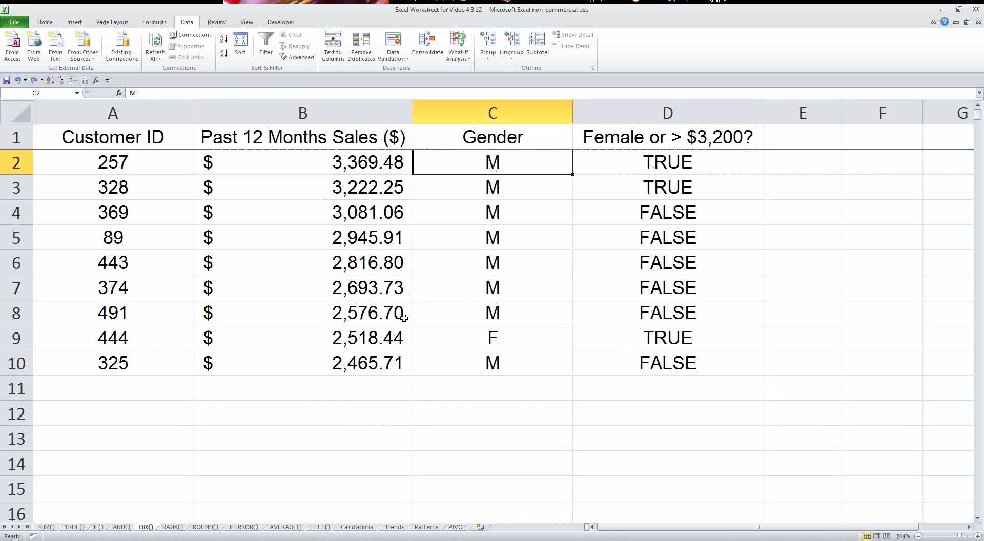
click(173, 527)
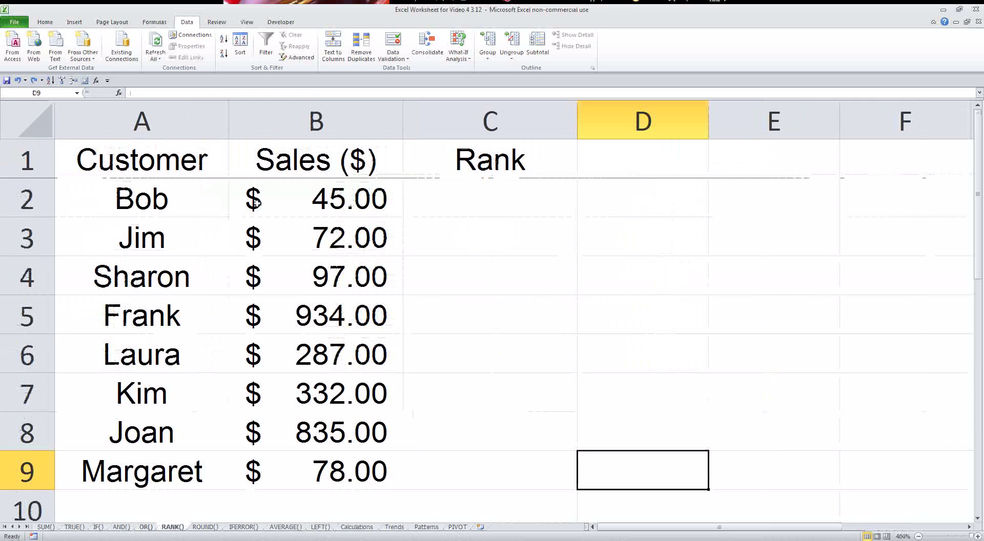
drag(159, 200, 303, 459)
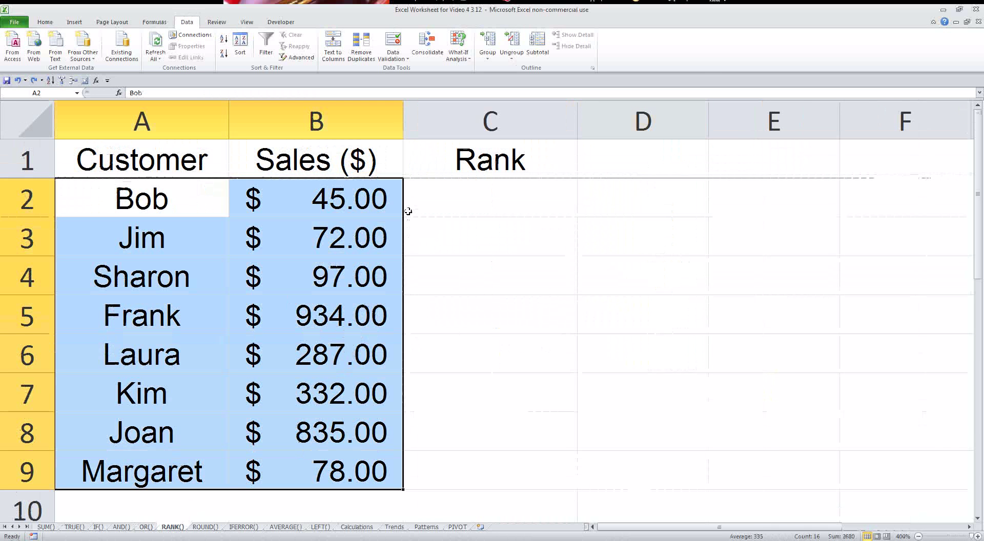
click(468, 196)
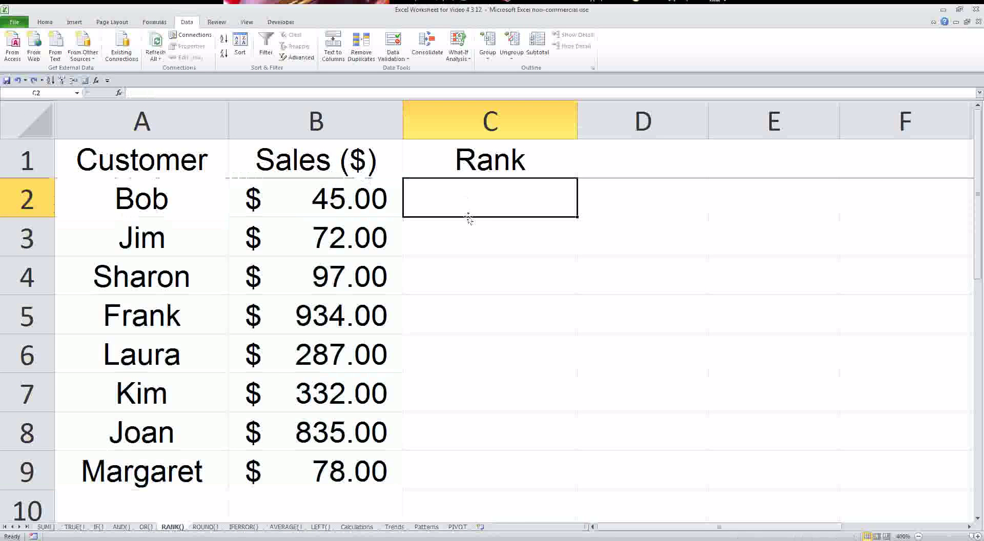
drag(36, 191, 29, 471)
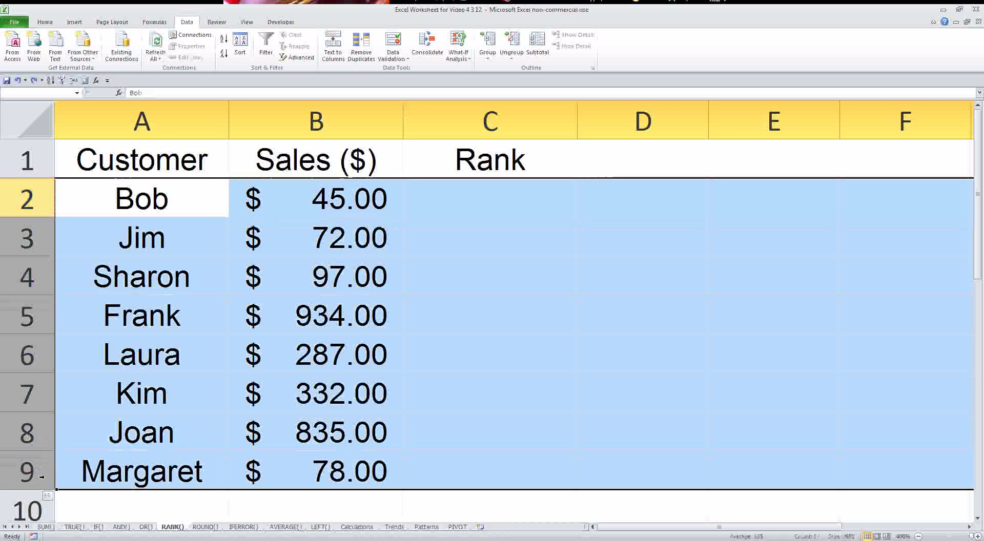
click(248, 37)
click(532, 243)
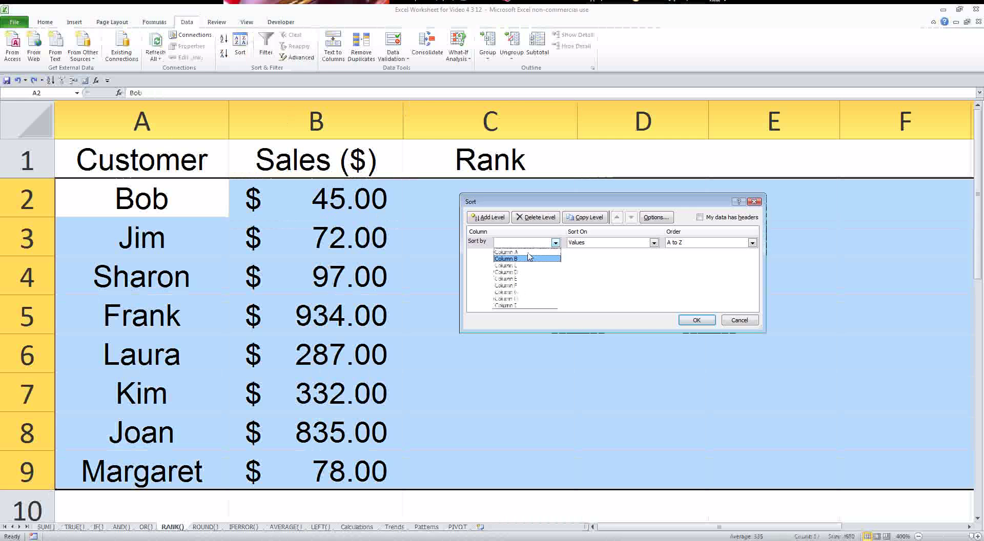
click(528, 259)
click(696, 320)
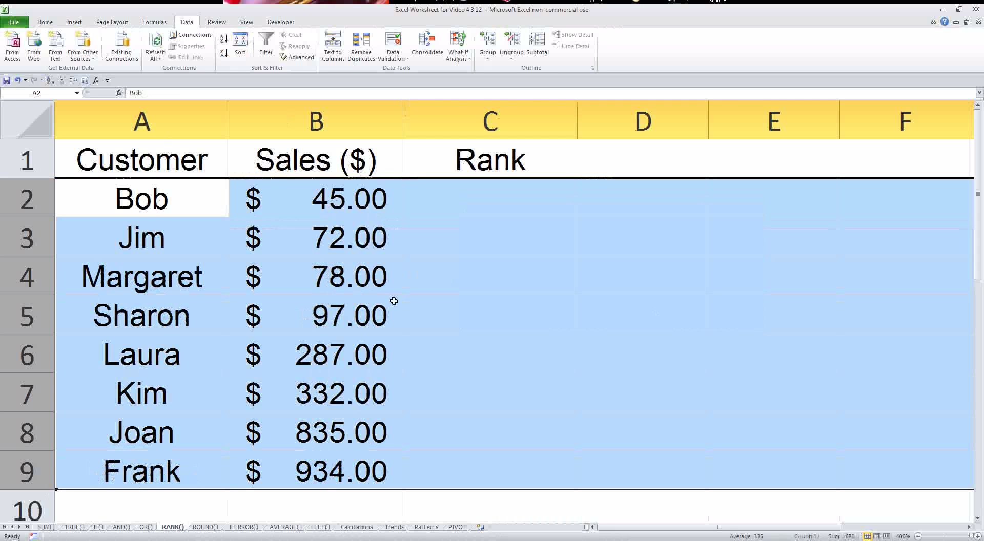
drag(341, 467, 331, 208)
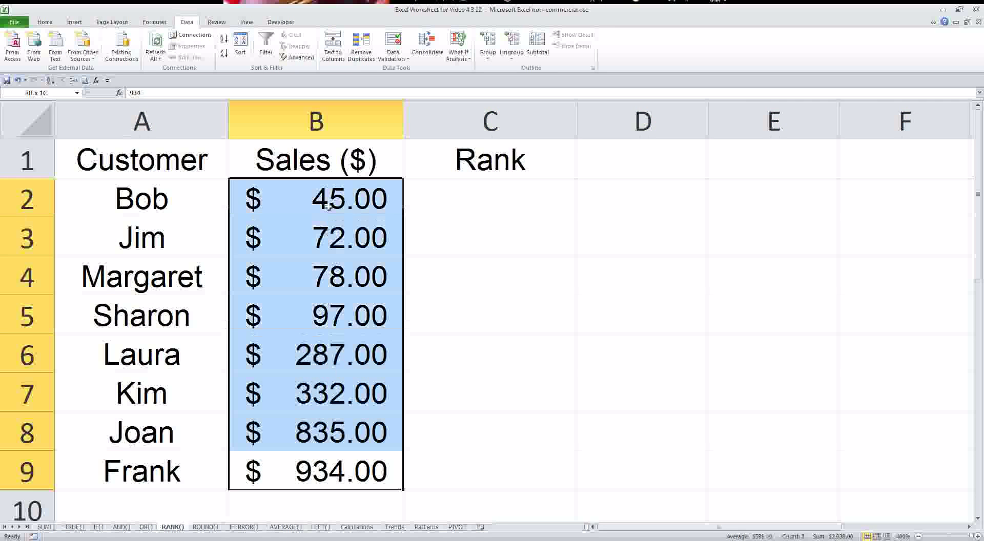
click(484, 208)
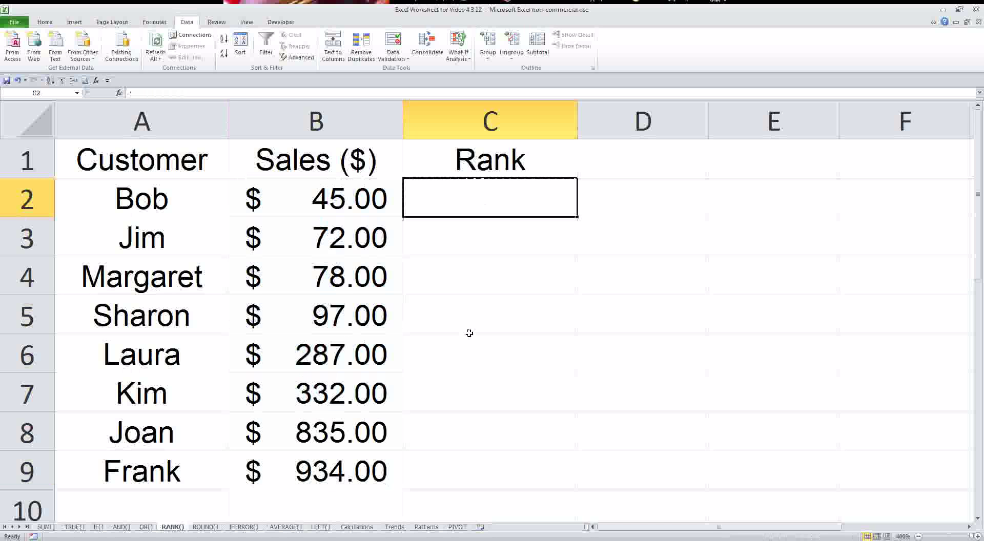
key(ctrl+z)
- Enter =RANK(B2,B$2:B$9) in C2, locking the range rows with $
click(487, 197)
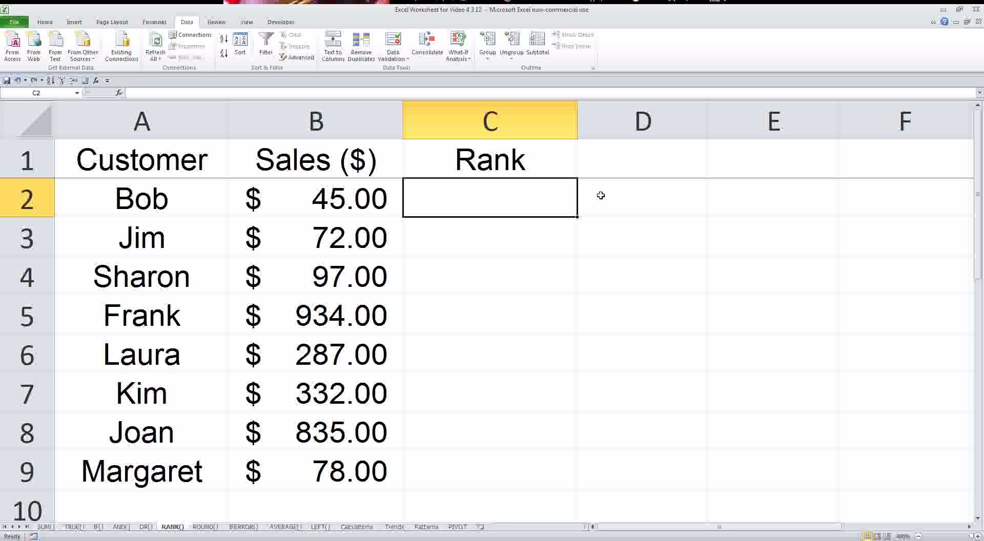
text(=)
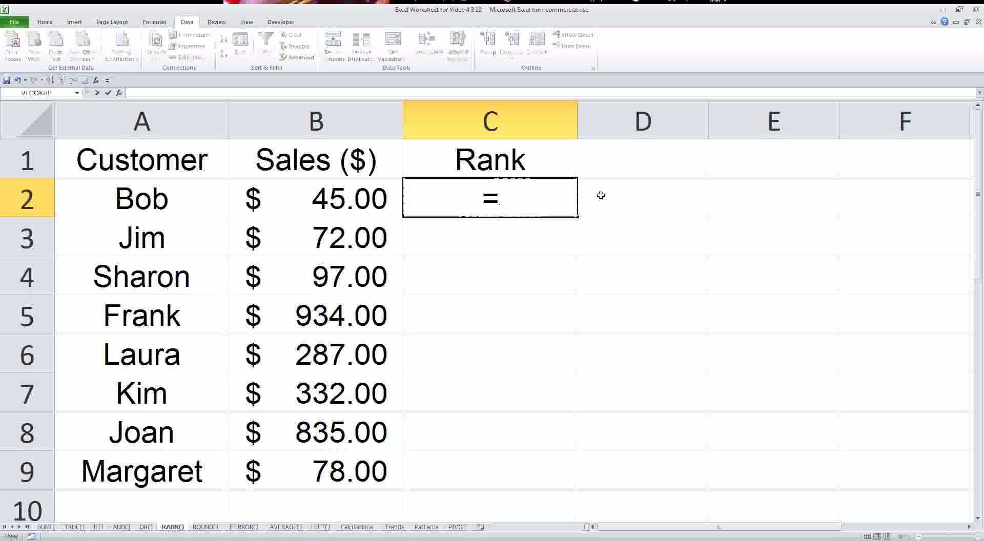
text(rank()
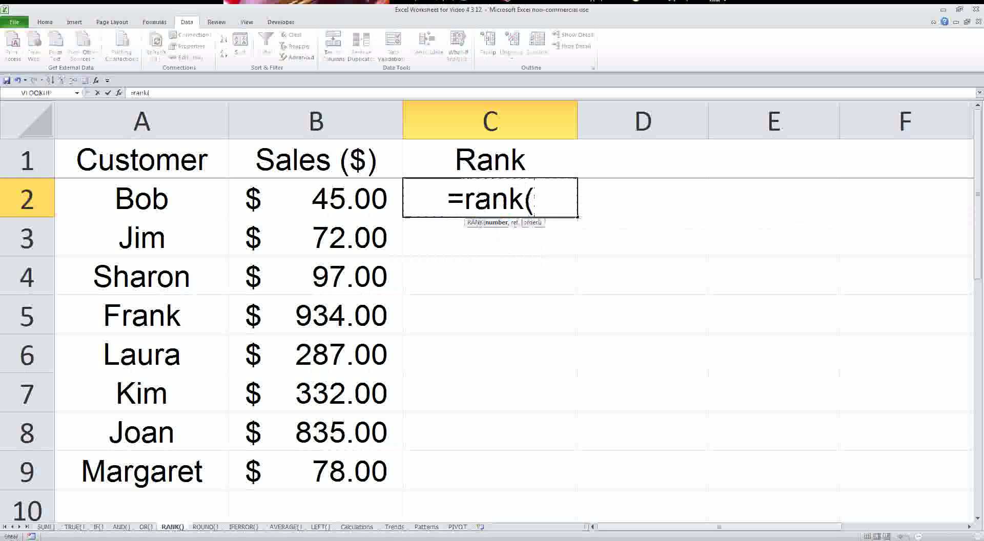
click(323, 198)
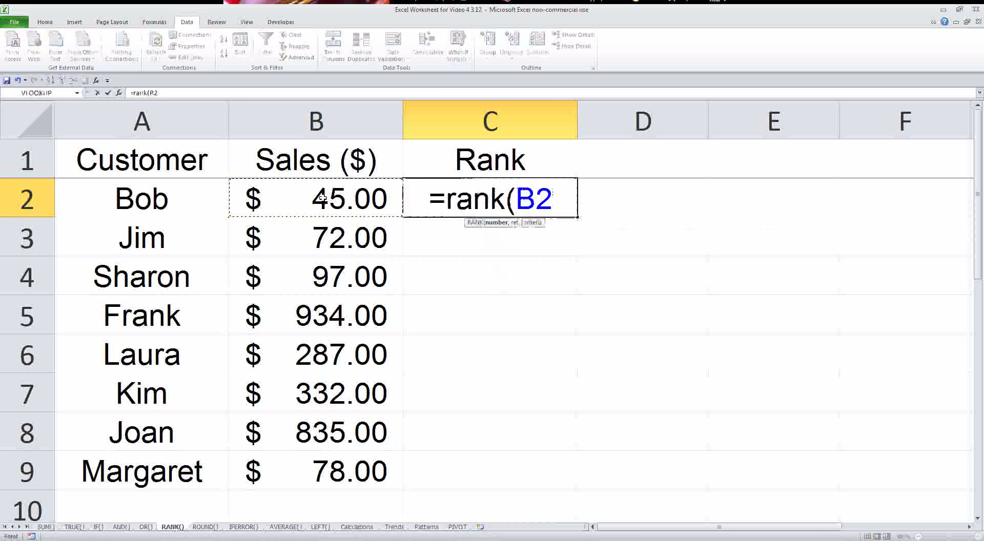
text(,)
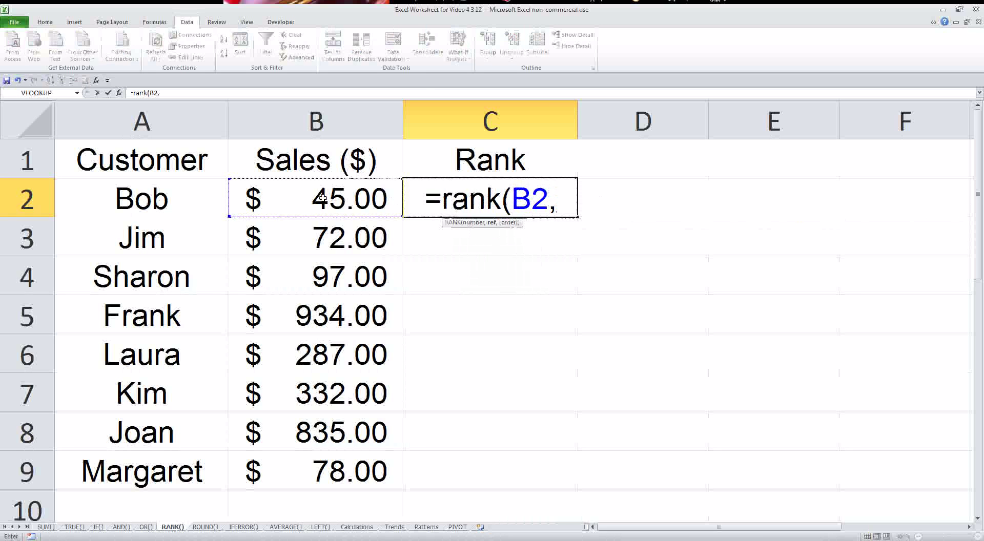
drag(322, 198, 323, 460)
click(329, 93)
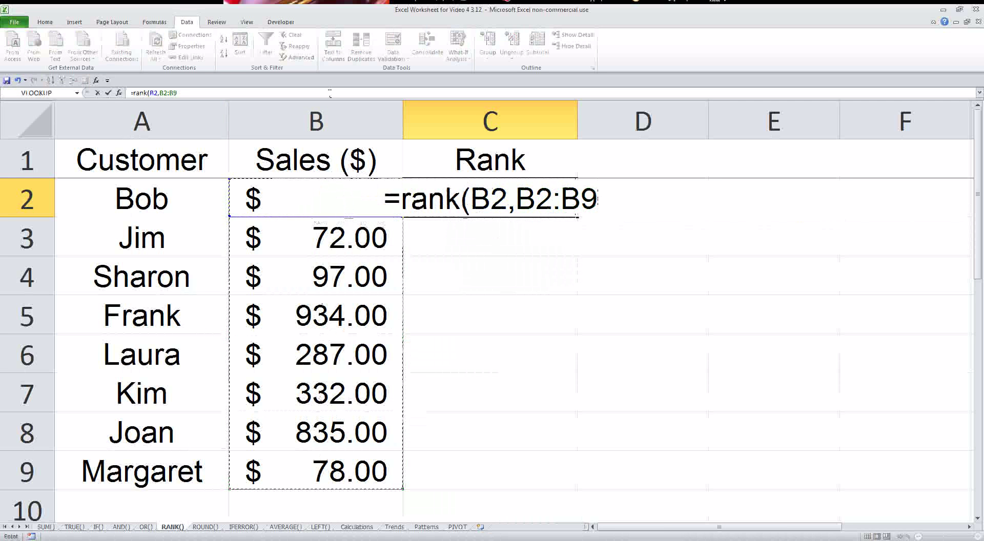
text())
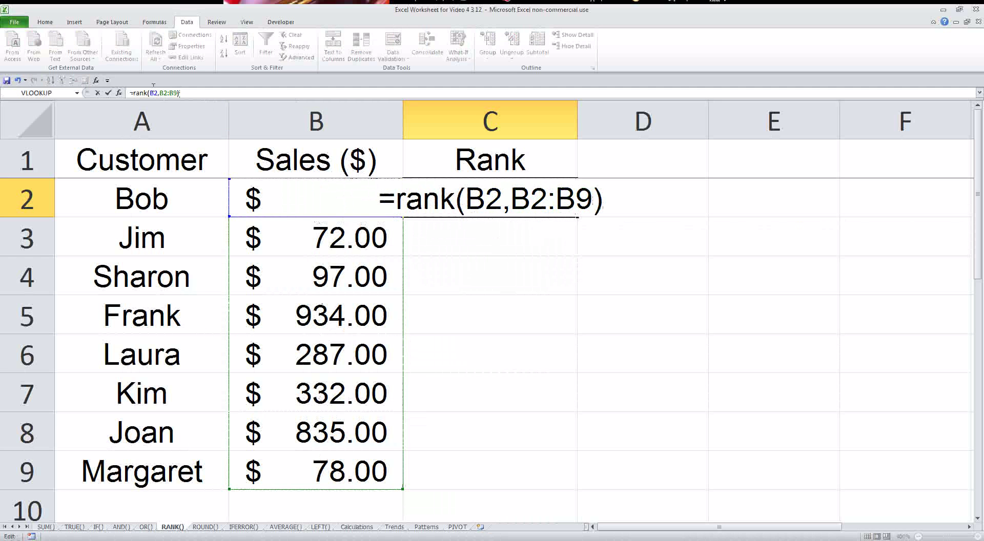
click(160, 92)
text($)
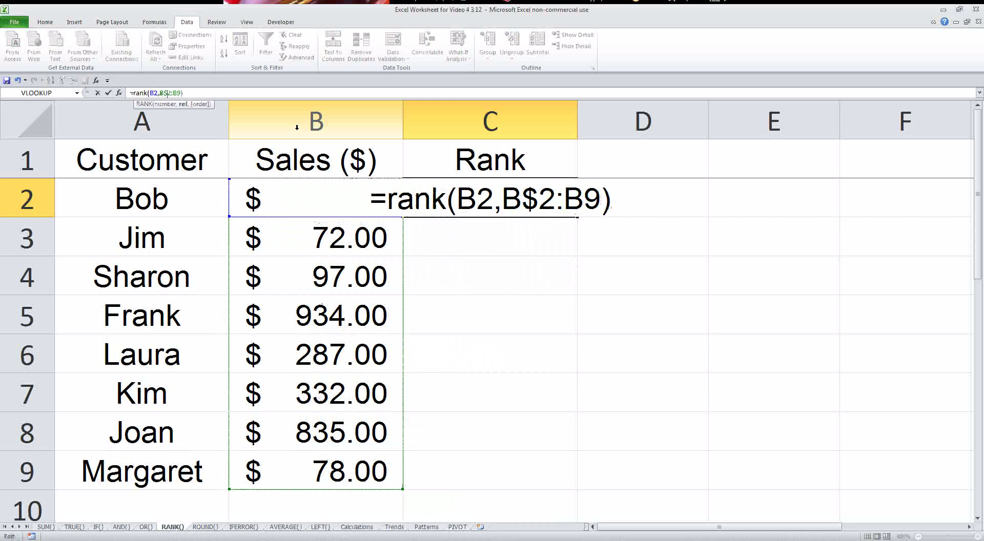
key(Right)
key(Right)
key(Right)
text($)
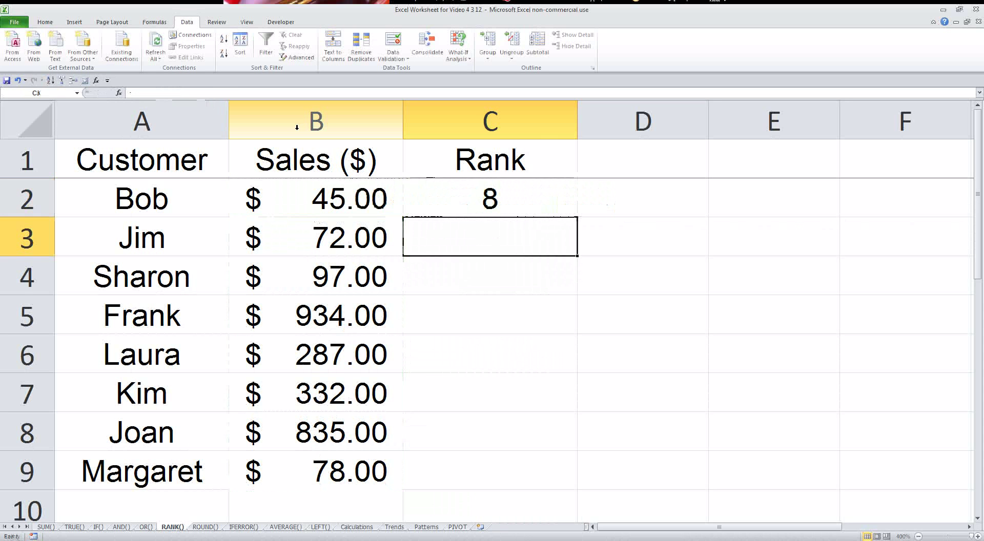
- Fill the RANK formula down to C9 and check the copied formulas in C3 and C4
click(500, 203)
drag(578, 217, 524, 482)
click(484, 233)
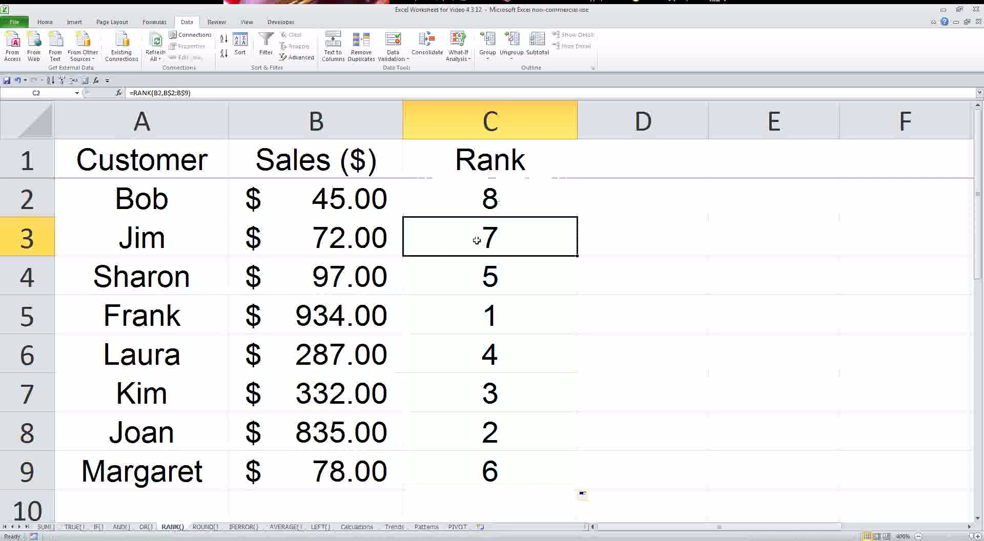
click(165, 93)
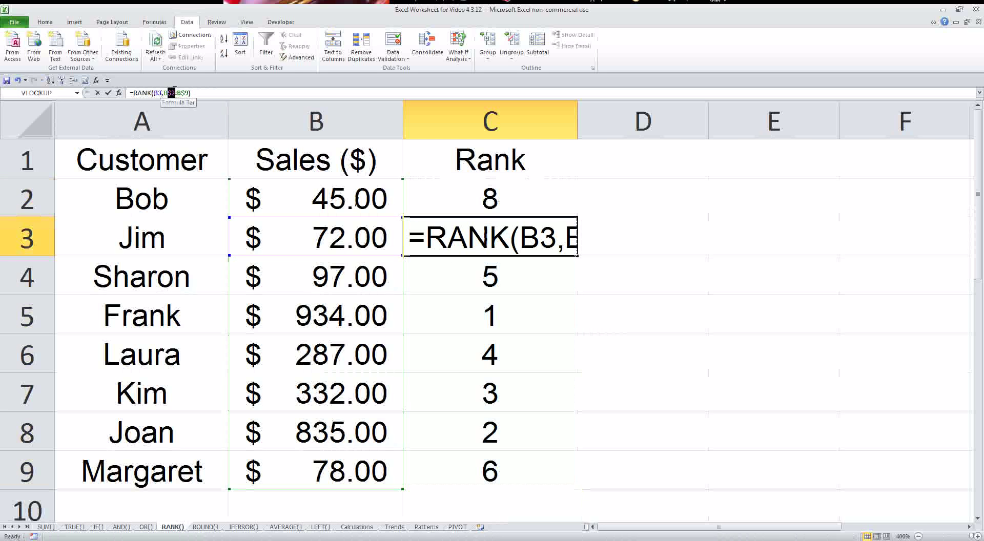
key(Escape)
click(466, 271)
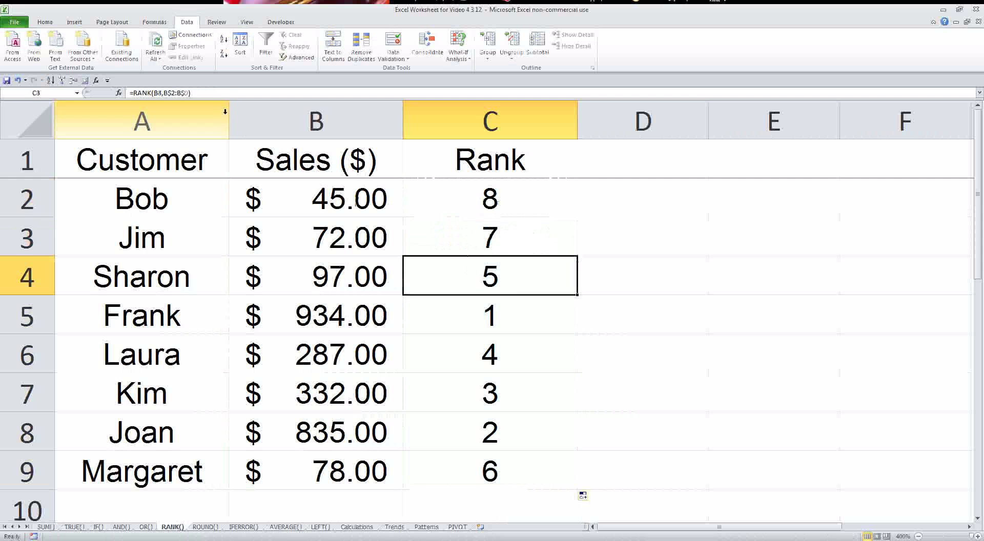
double_click(465, 272)
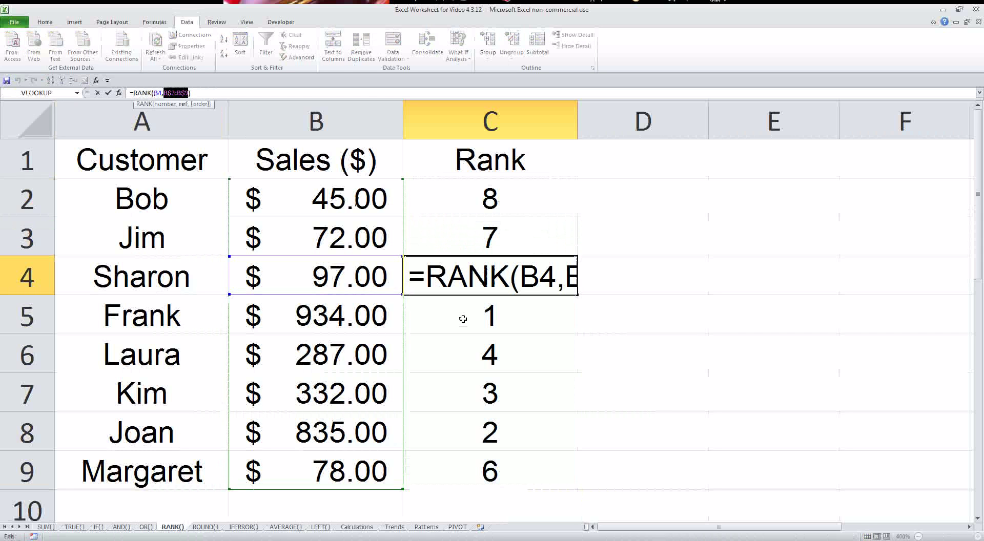
key(Escape)
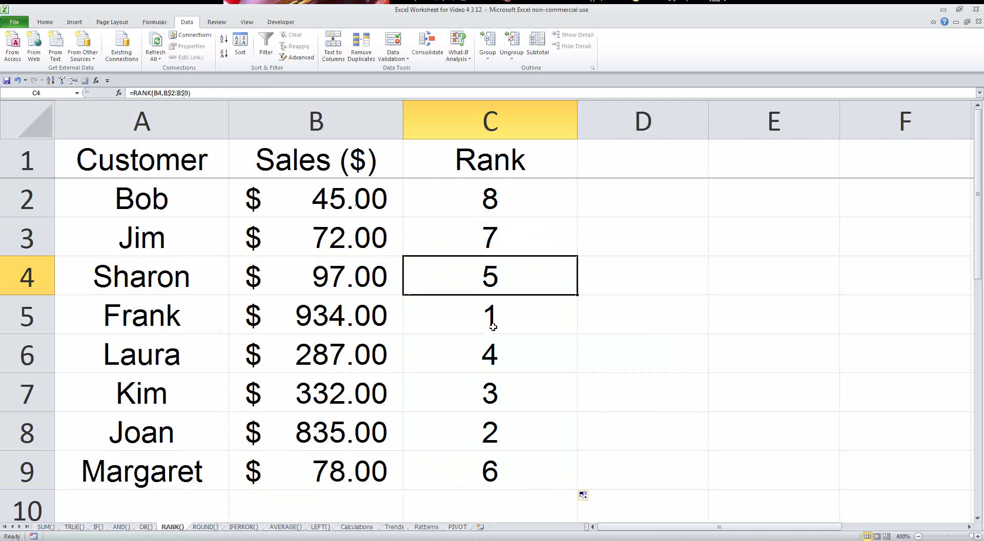
click(347, 318)
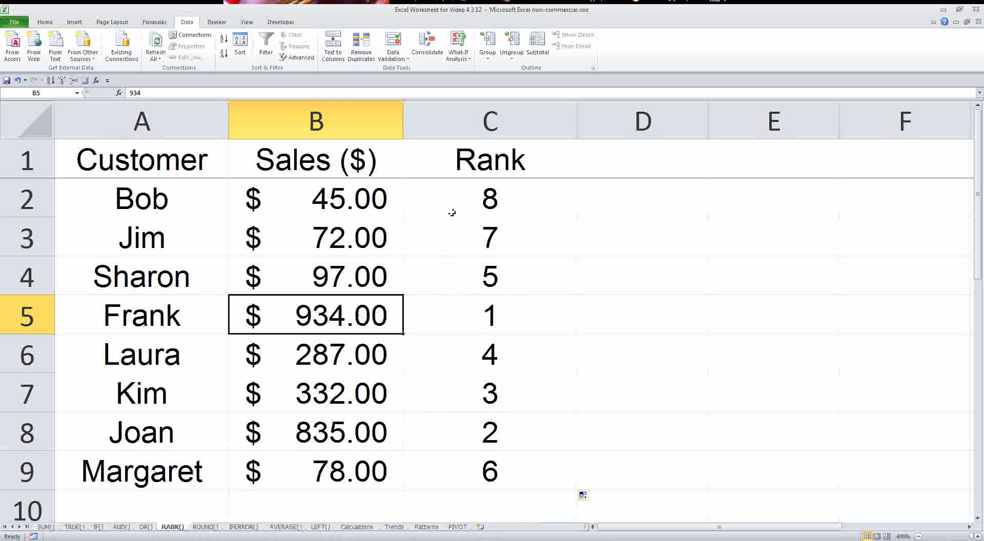
key(Up)
key(Up)
key(Up)
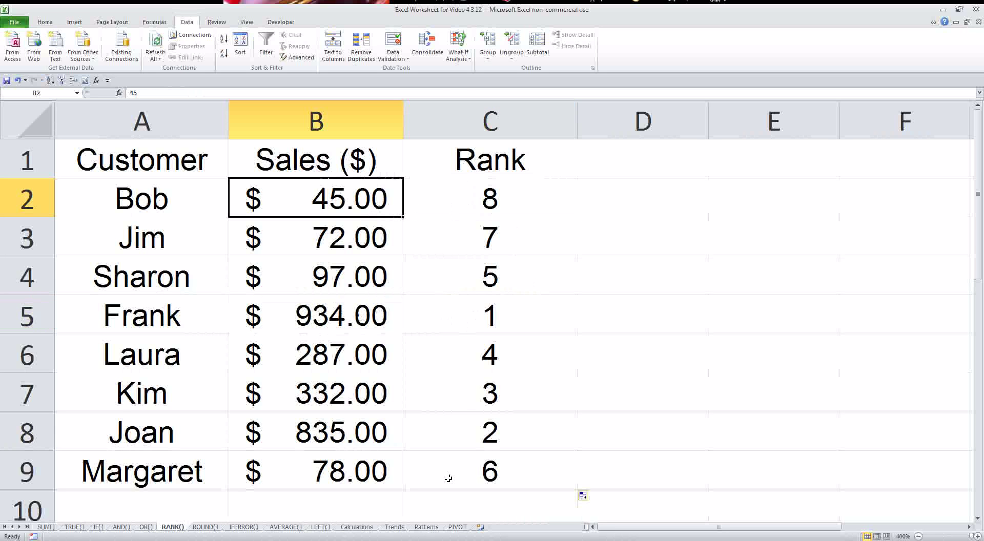
- Go to the ROUND() sheet and select B3 holding 478.343
click(204, 527)
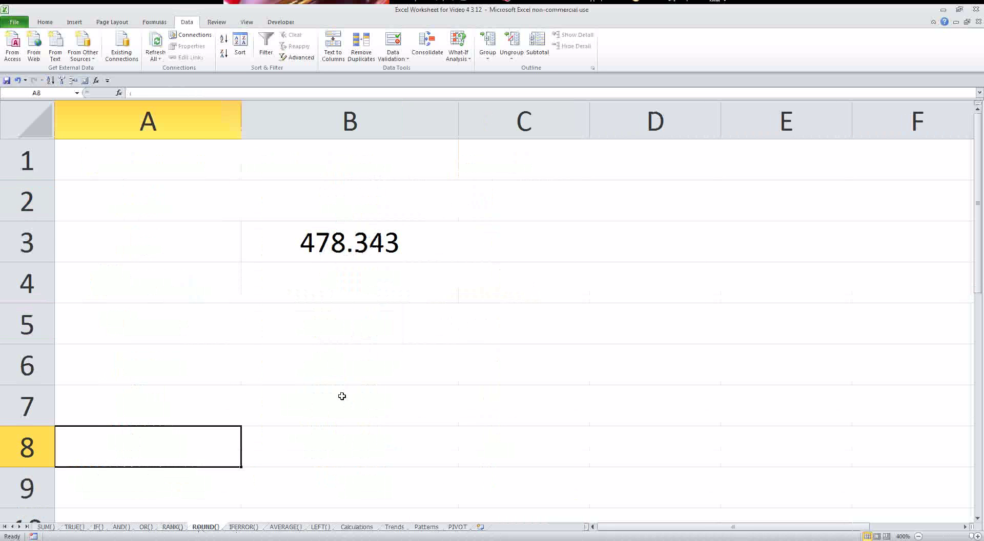
click(360, 247)
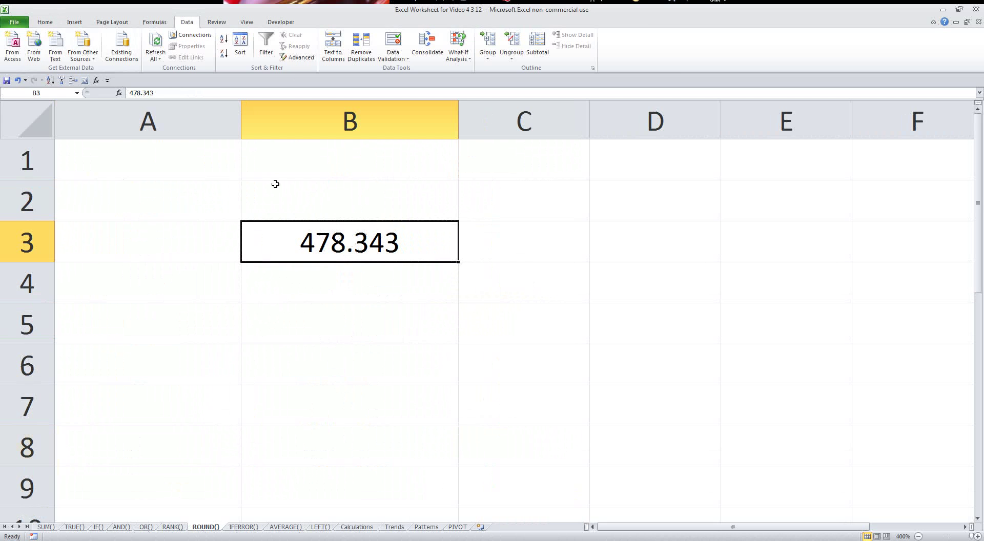
click(49, 24)
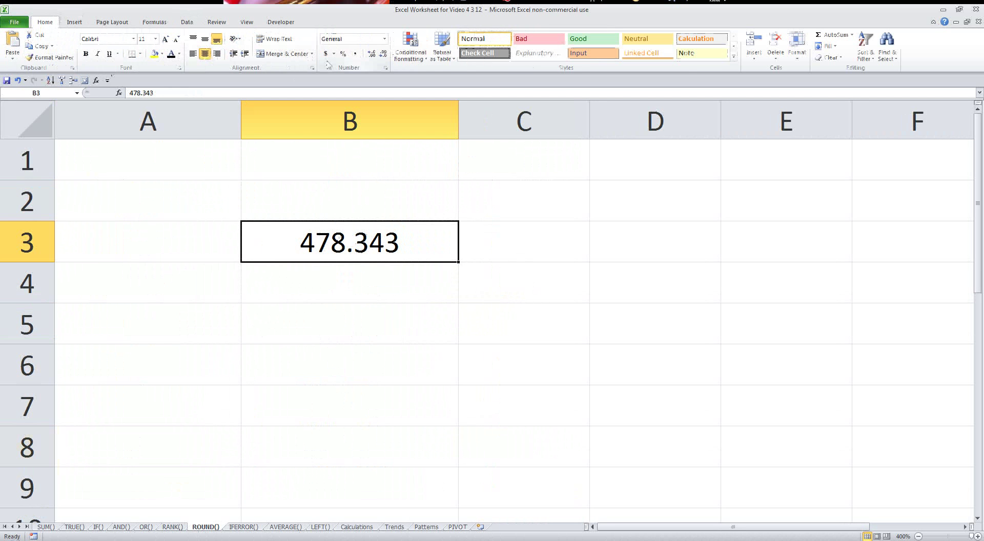
right_click(358, 250)
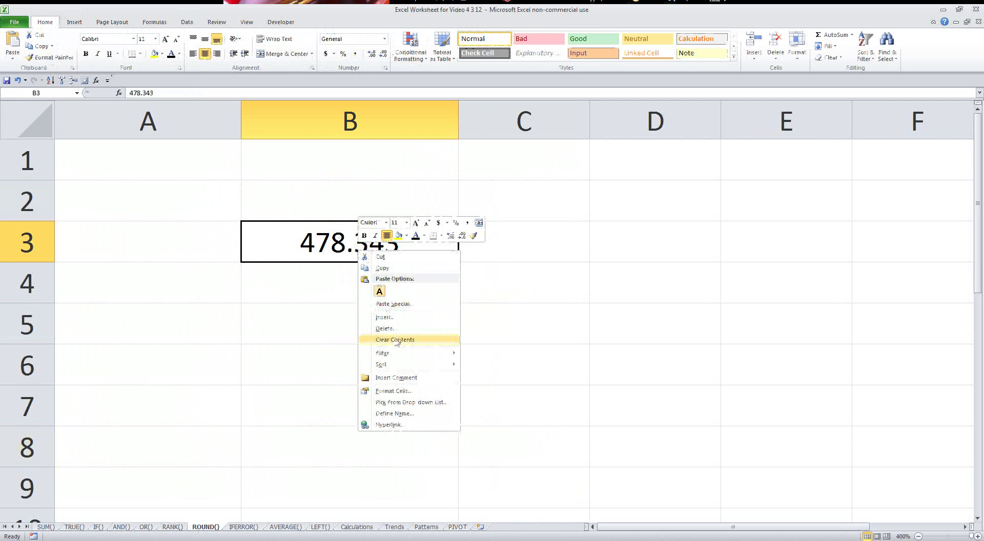
click(392, 391)
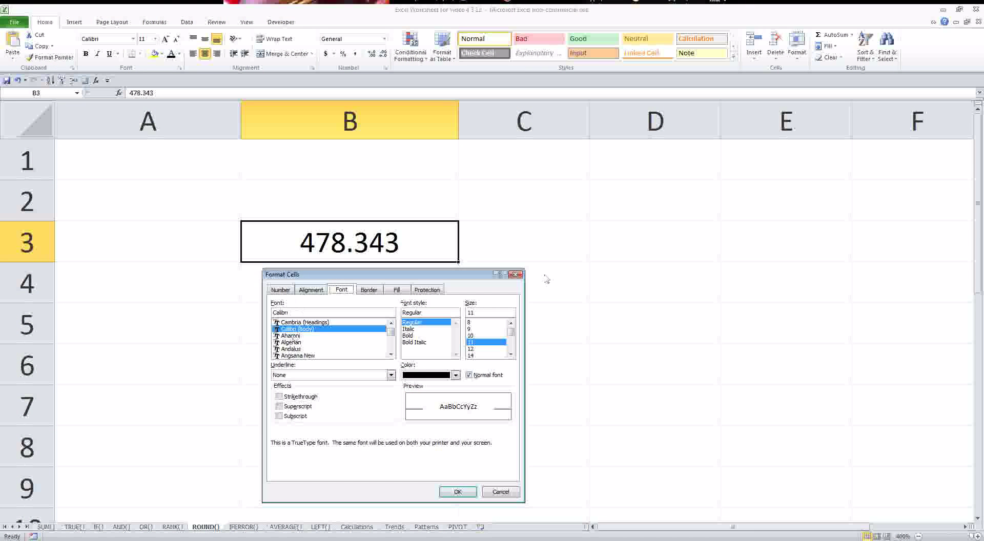
click(516, 275)
- Format B3 as Number with 0 decimal places
right_click(402, 250)
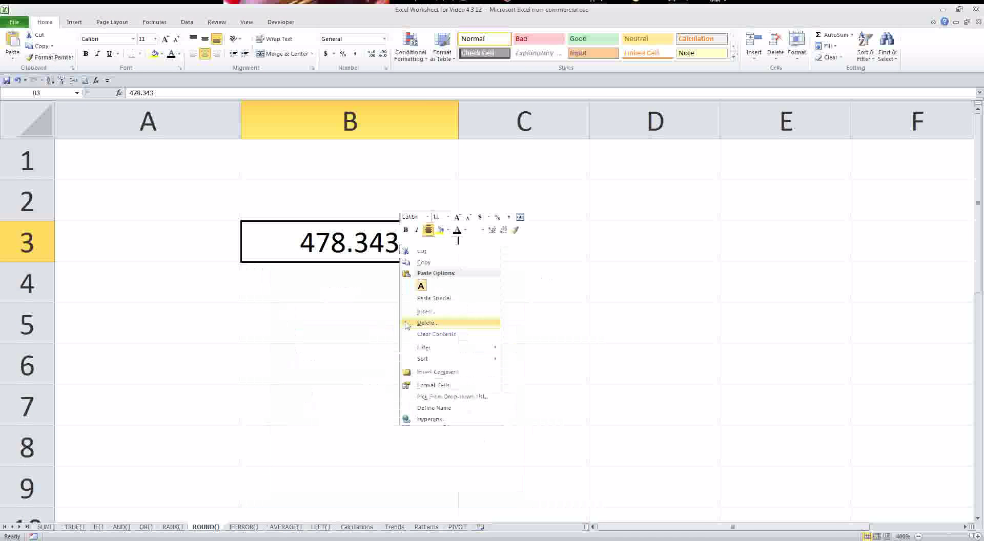
click(446, 386)
click(332, 286)
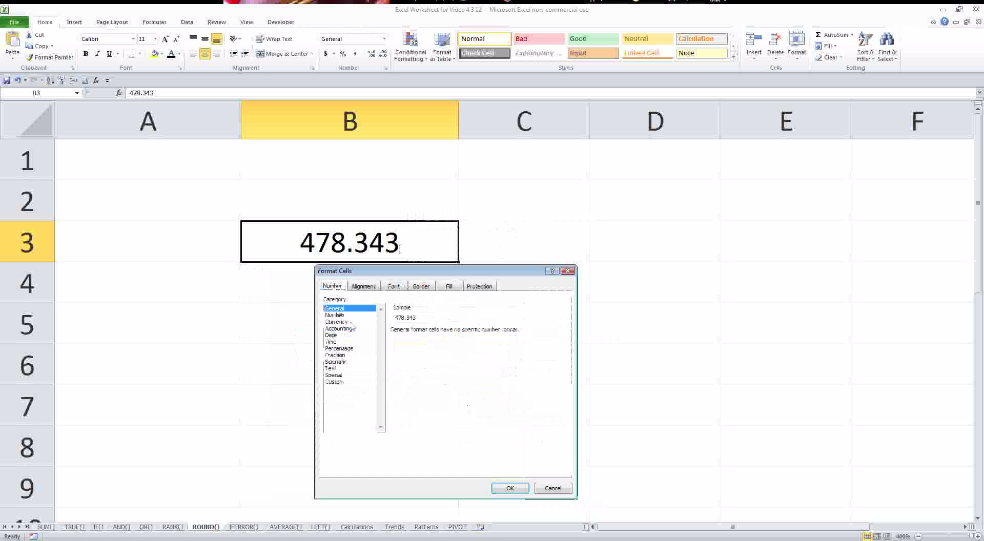
click(335, 314)
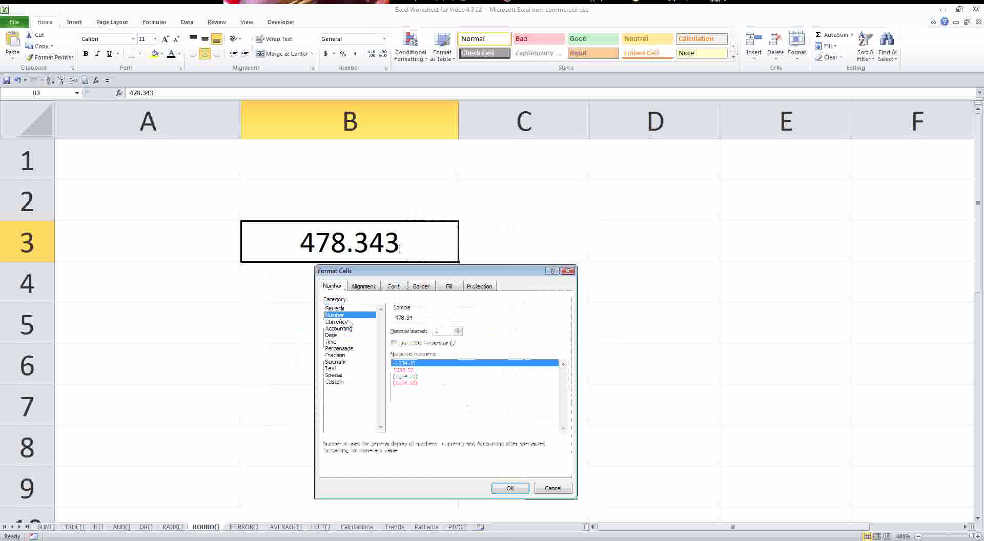
click(459, 334)
click(458, 334)
key(Return)
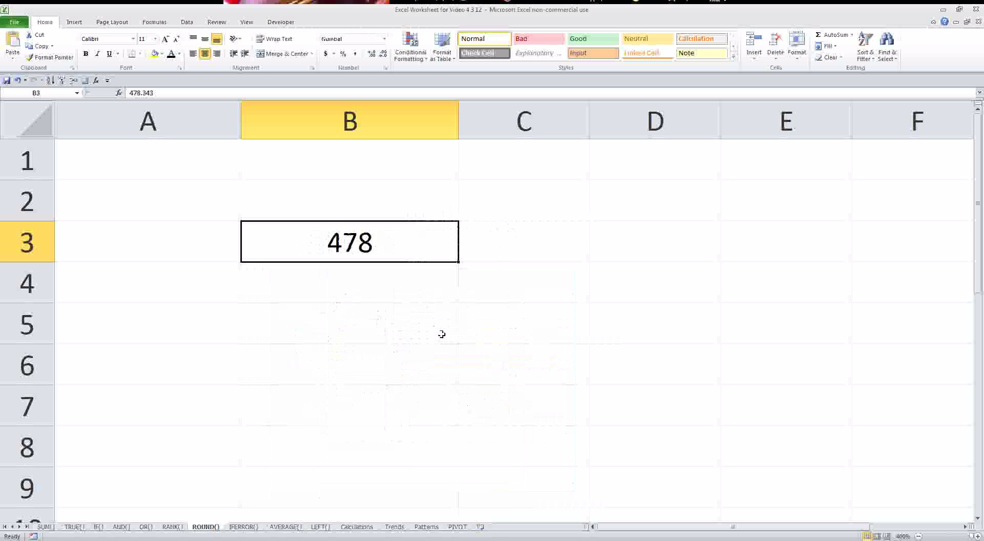
- Confirm B3 still stores the full 478.343 behind its rounded display
key(Return)
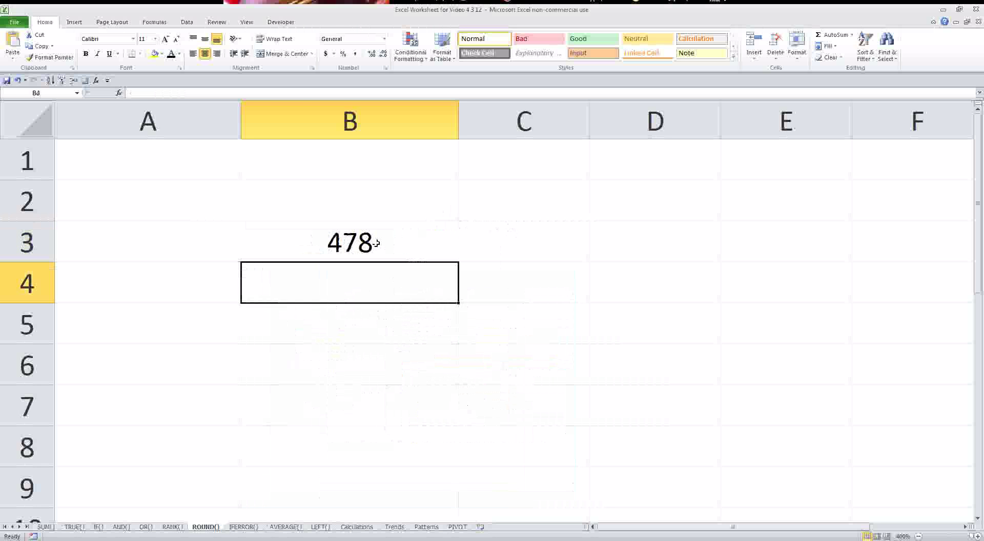
click(377, 243)
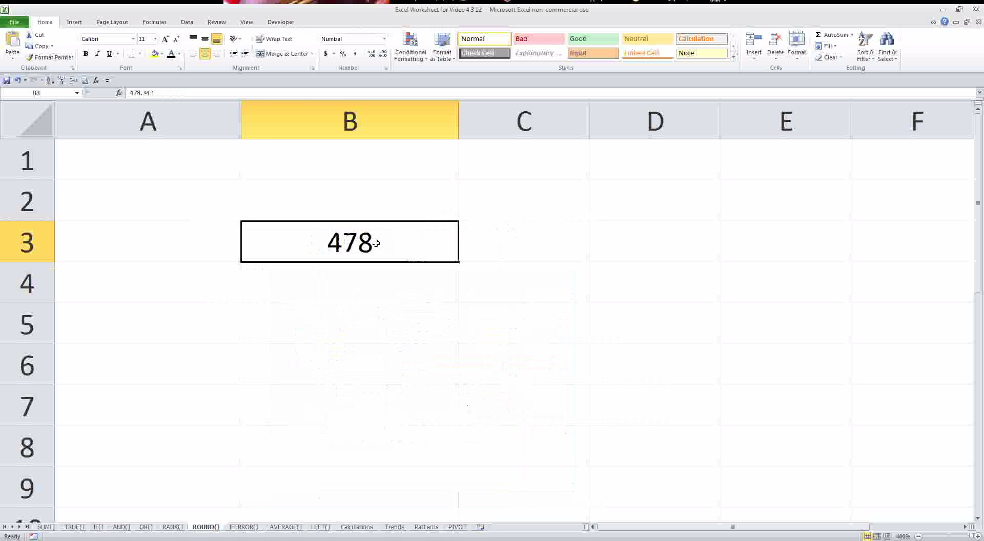
double_click(167, 94)
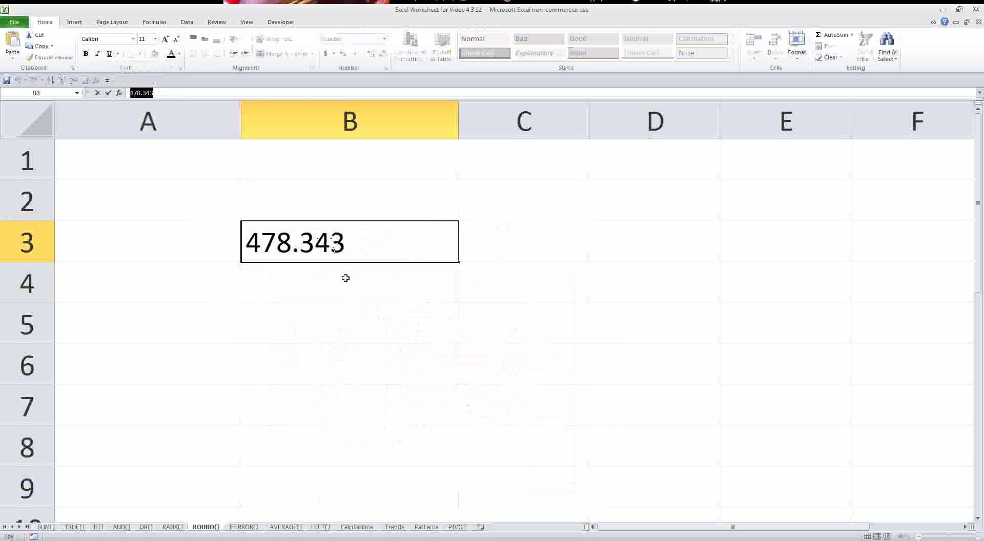
key(Escape)
- Undo B3's zero-decimal format and enter =ROUND(B3,0) in B5
key(ctrl+z)
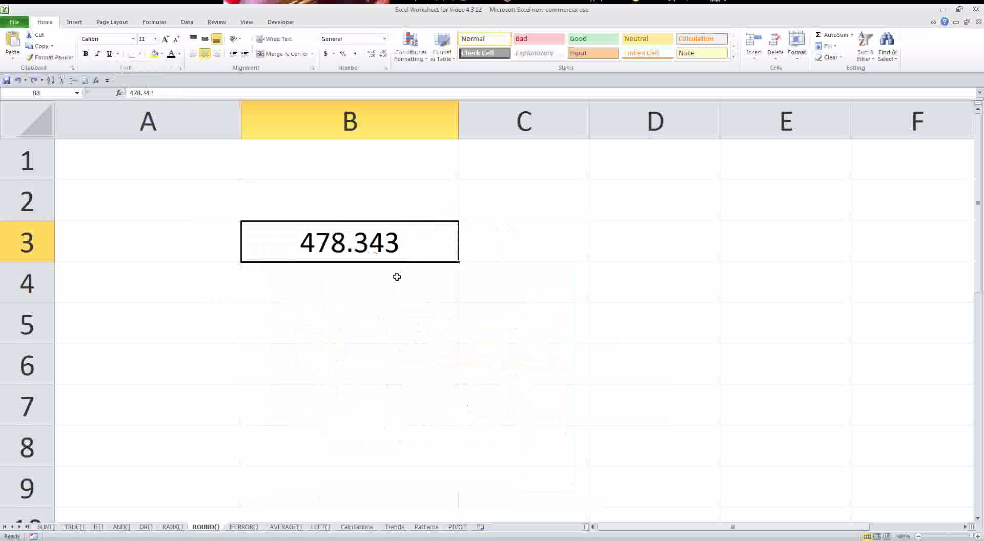
click(365, 321)
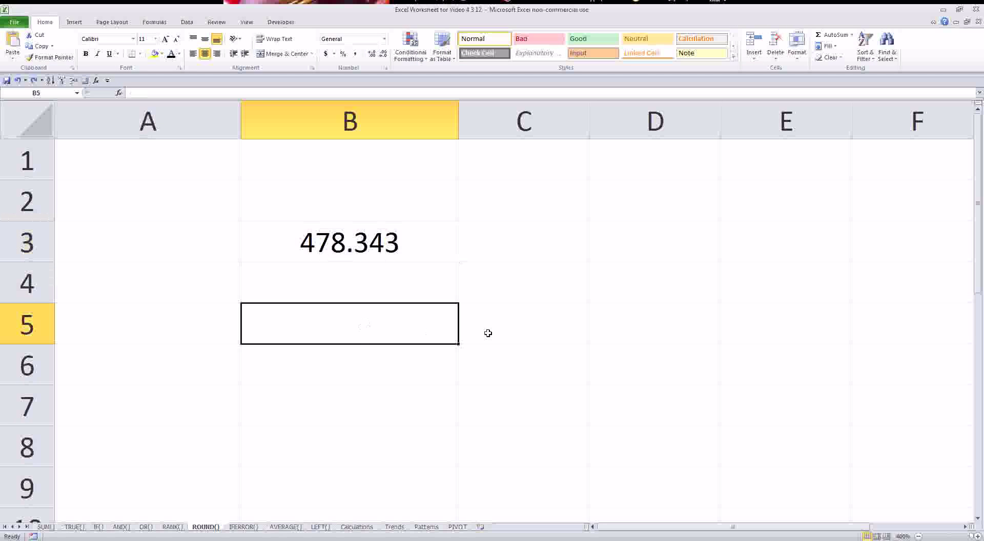
text(=)
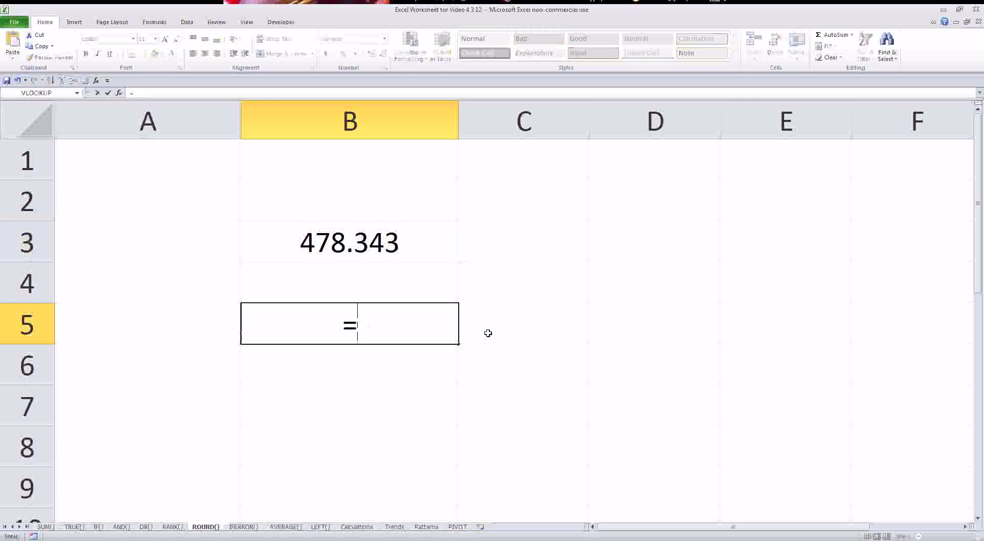
text(round()
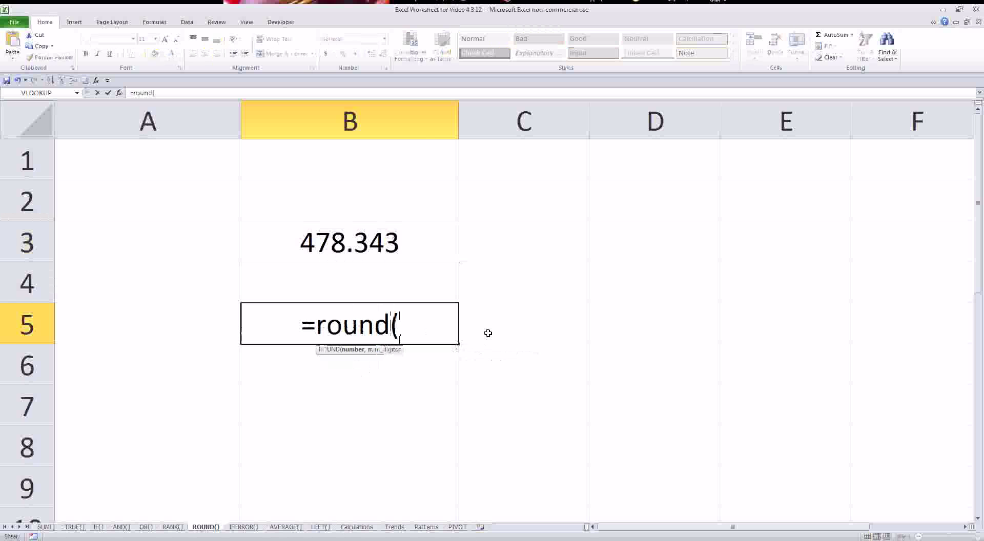
click(408, 249)
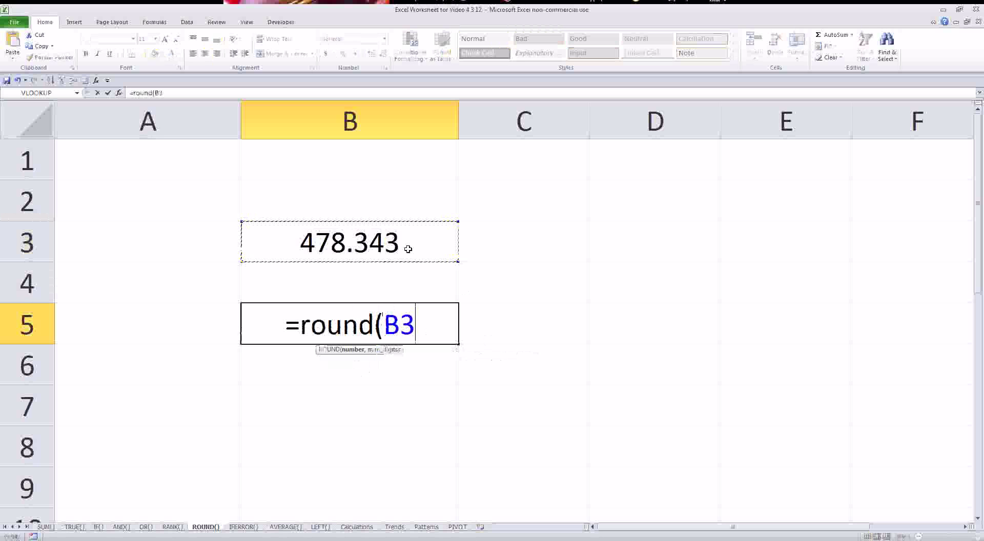
text(,)
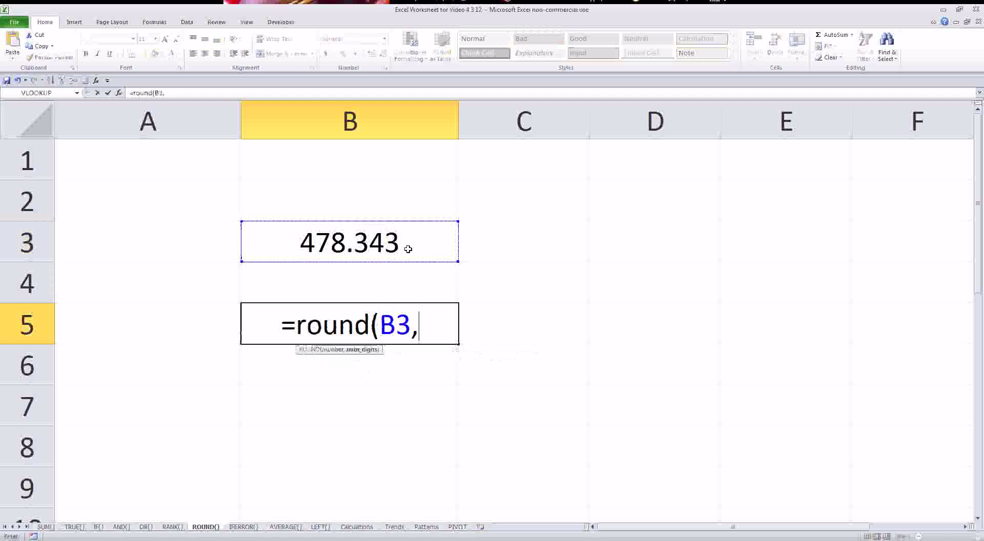
text(0)
key(Return)
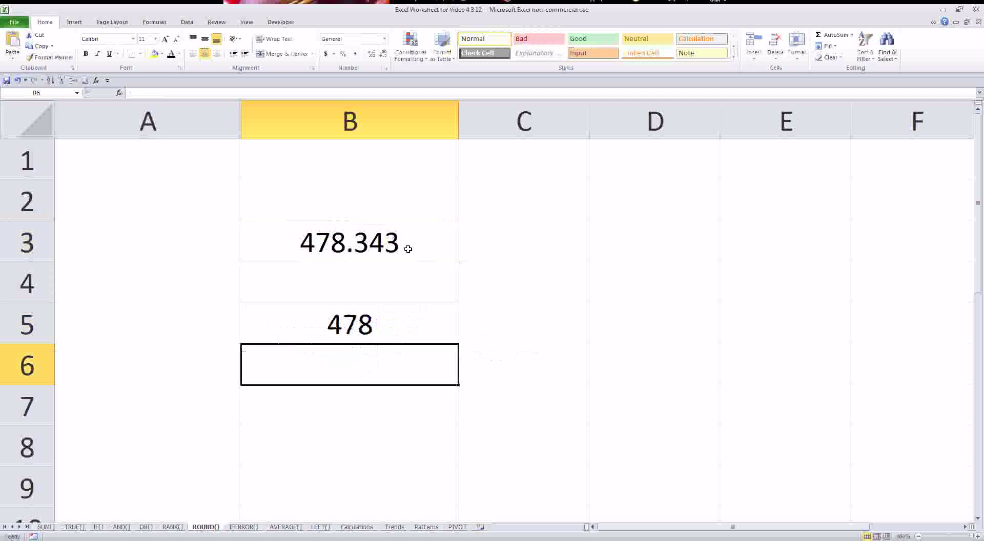
- Paste B5's result into B6 as the plain value 478 and verify both cells
click(381, 312)
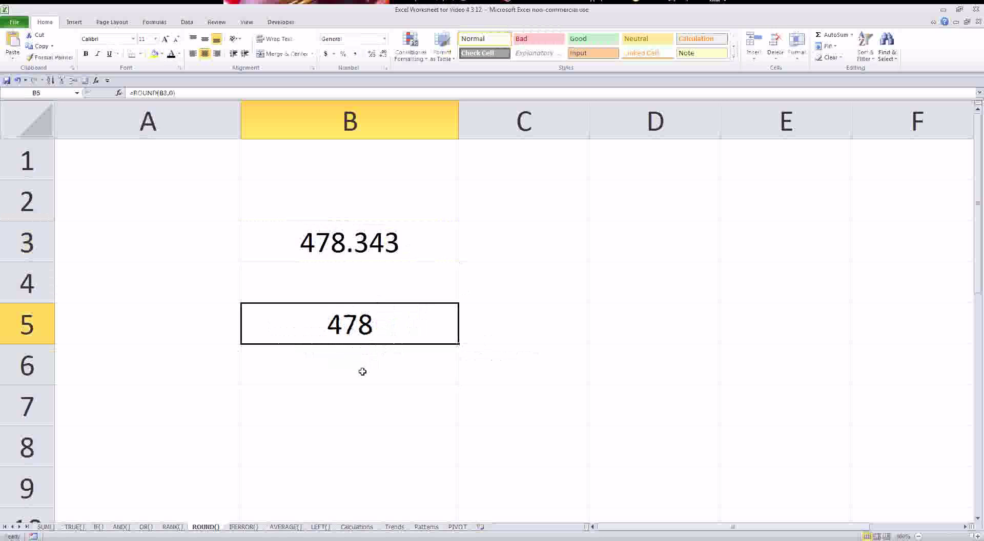
key(ctrl+c)
right_click(364, 367)
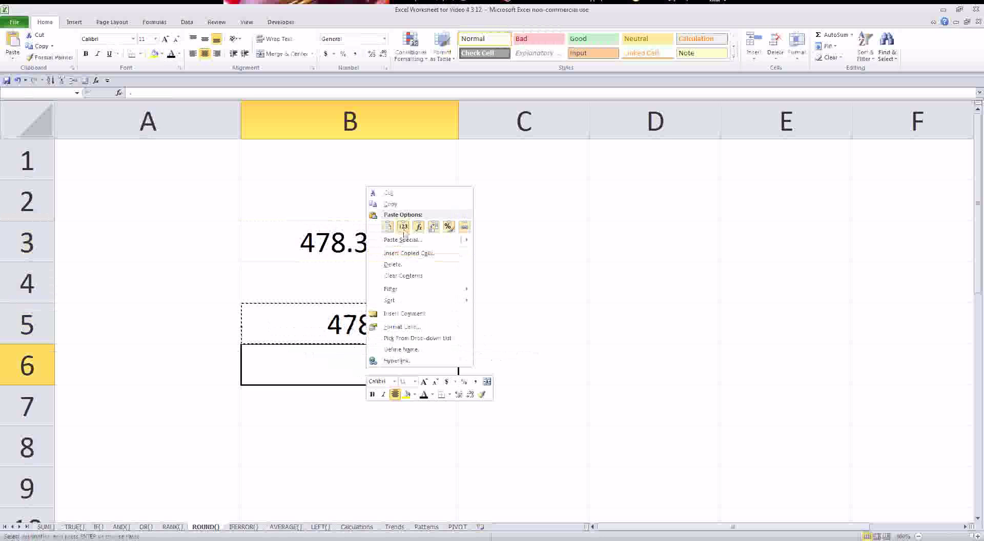
click(402, 227)
click(370, 333)
click(359, 363)
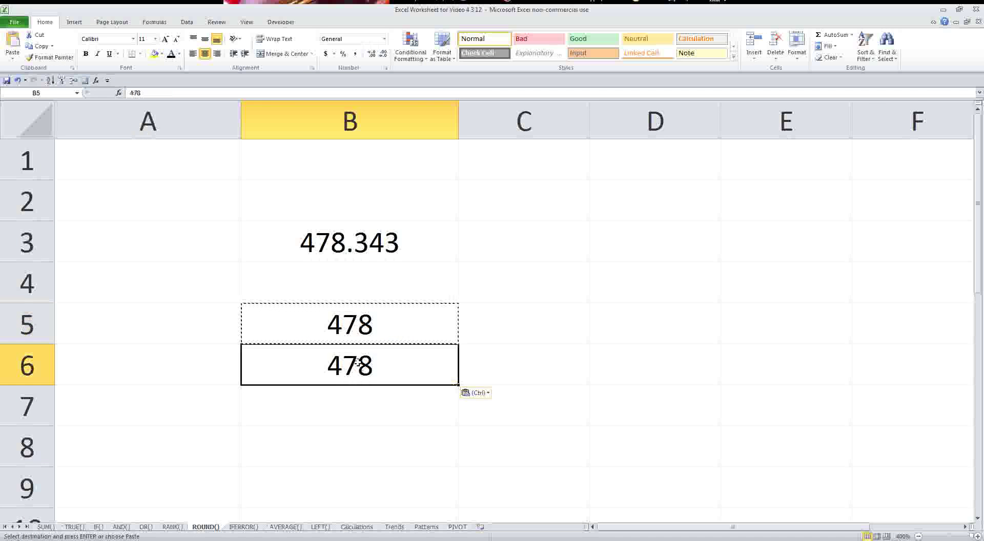
click(161, 93)
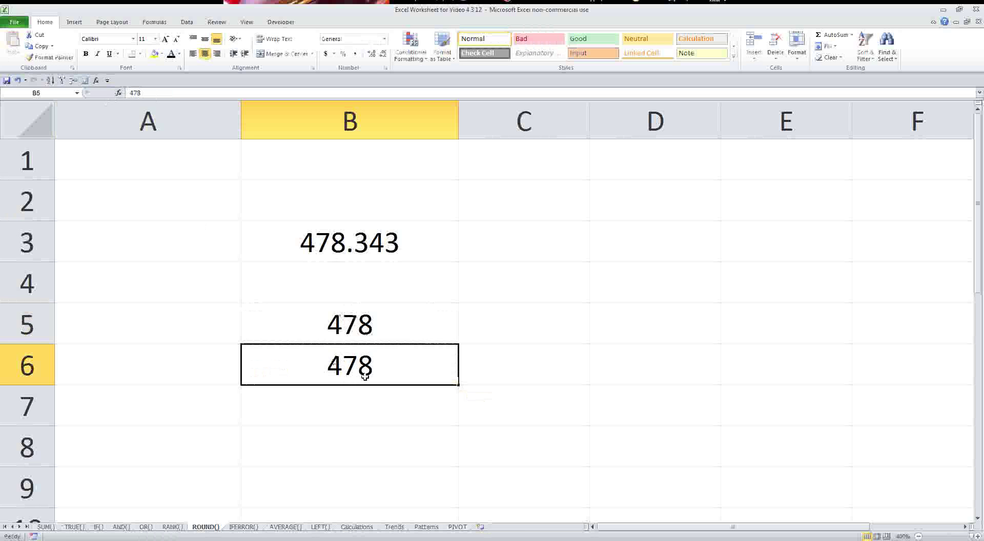
- Clear B6 and change B5's formula to =ROUND(B3,1), showing 478.3
key(Delete)
click(347, 296)
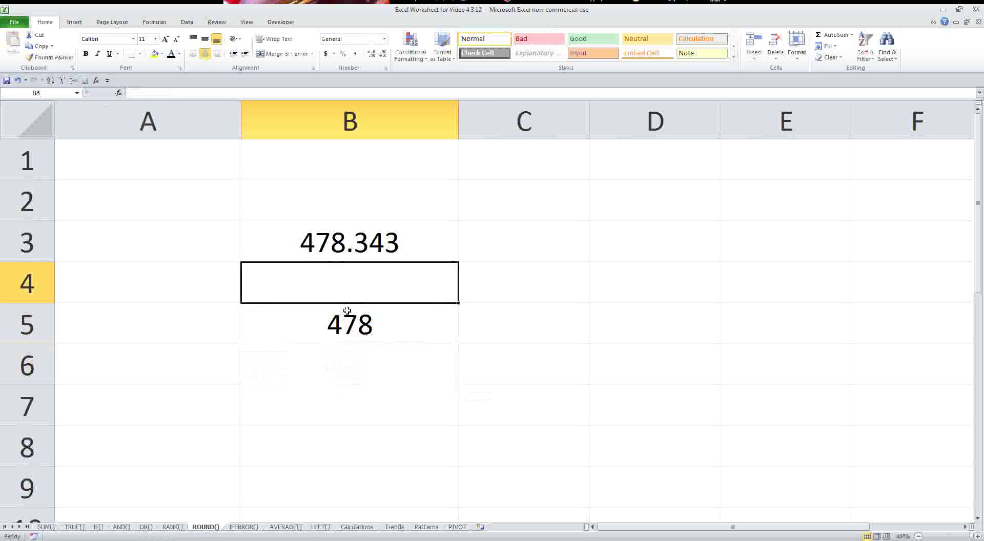
click(348, 321)
click(173, 94)
key(BackSpace)
text(1)
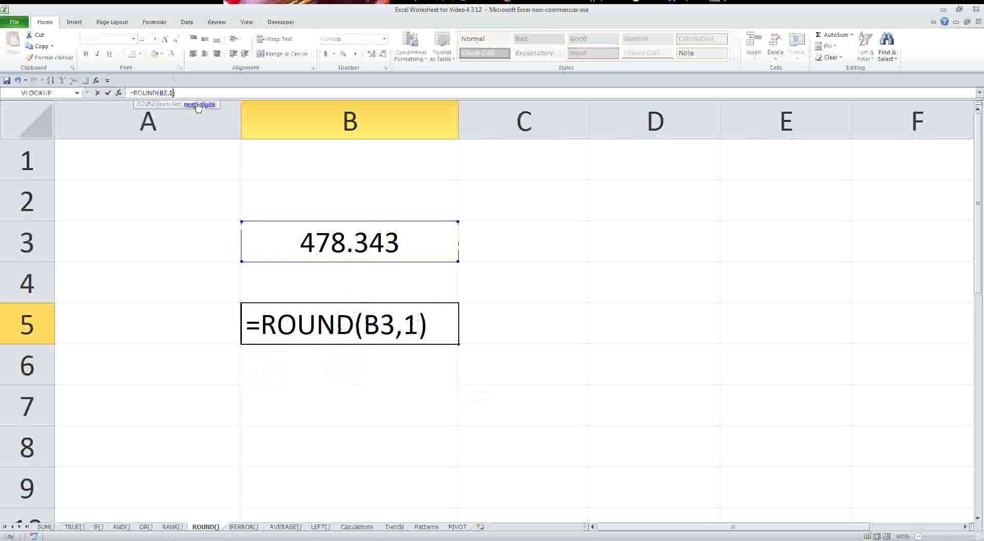
key(Return)
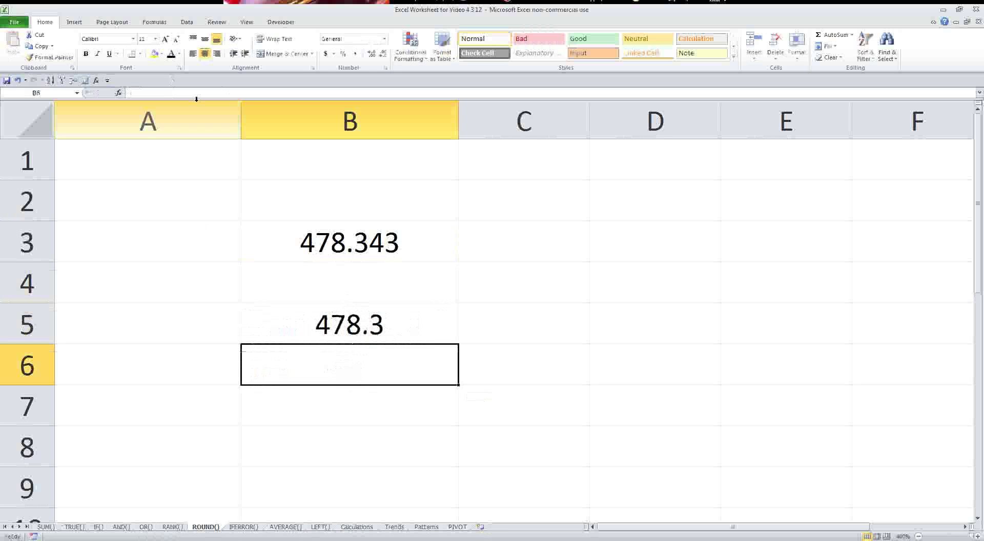
- Paste 478.3 into B6 as a value, confirm it, then delete B6
click(312, 314)
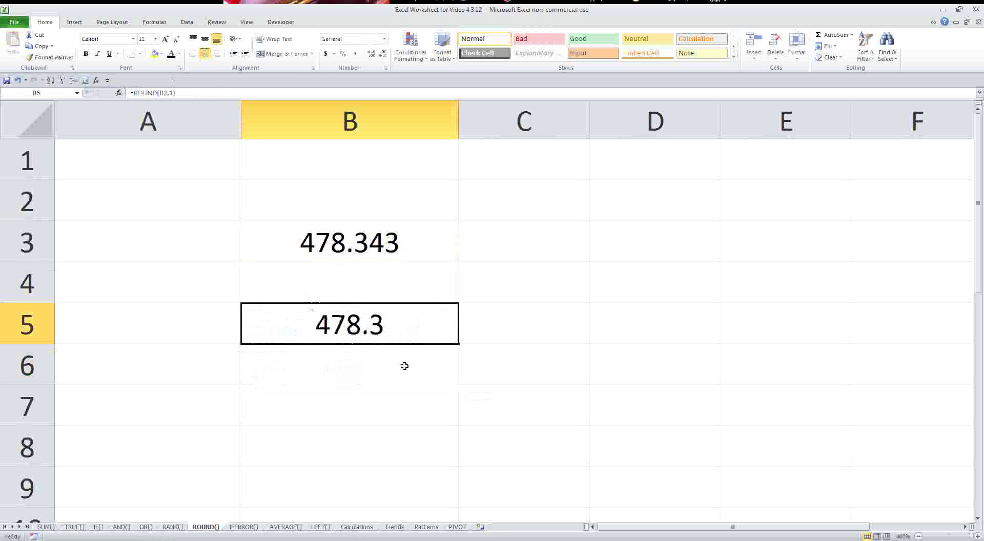
key(ctrl+c)
right_click(354, 373)
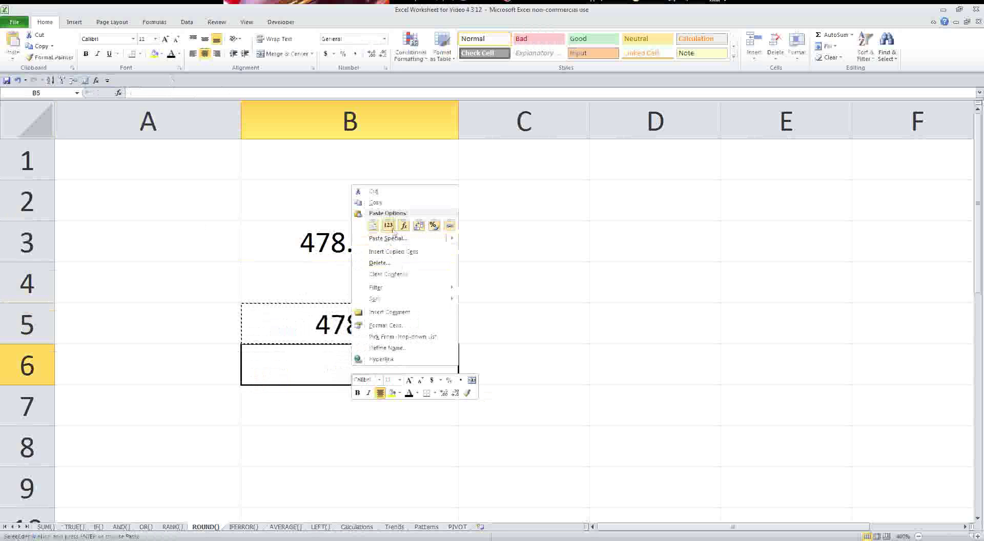
click(388, 226)
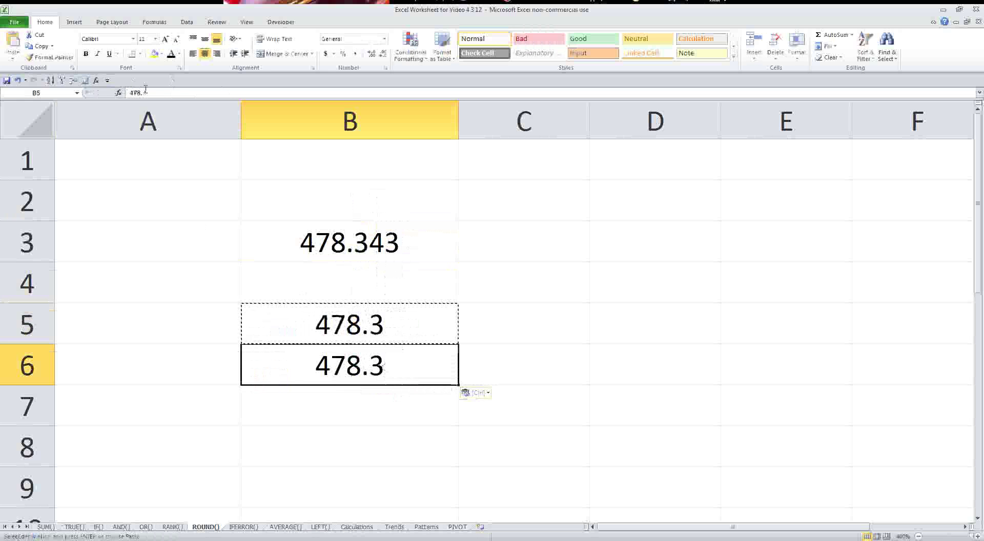
double_click(384, 365)
key(Escape)
drag(363, 328, 365, 345)
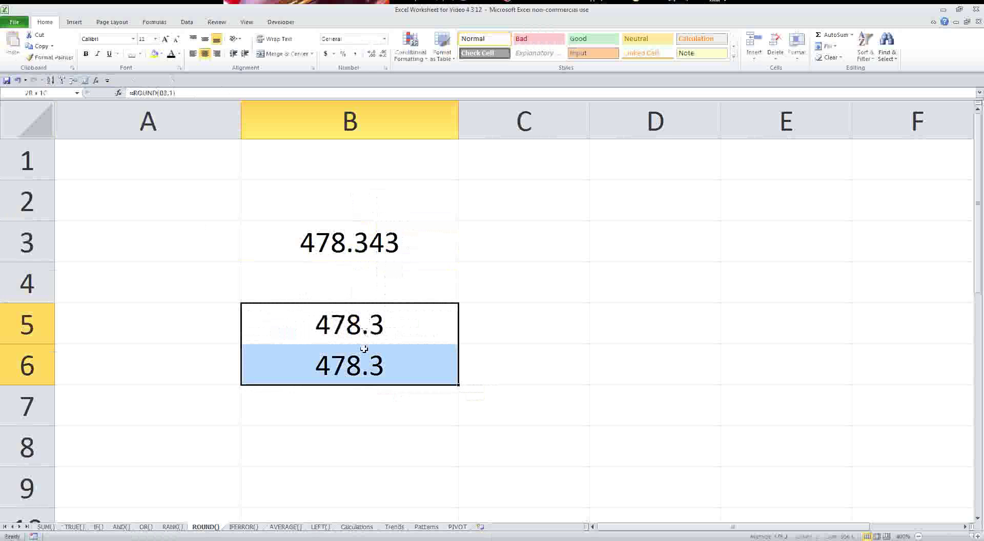
click(368, 374)
key(Delete)
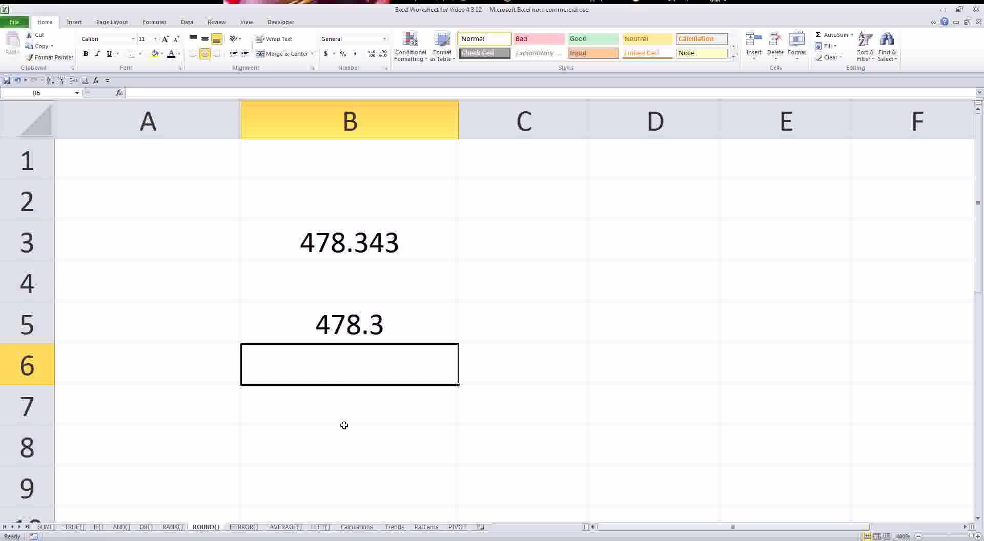
- On the IFERROR() sheet, enter =B3-B4 in B6, which returns #VALUE! because of the letter D
click(244, 527)
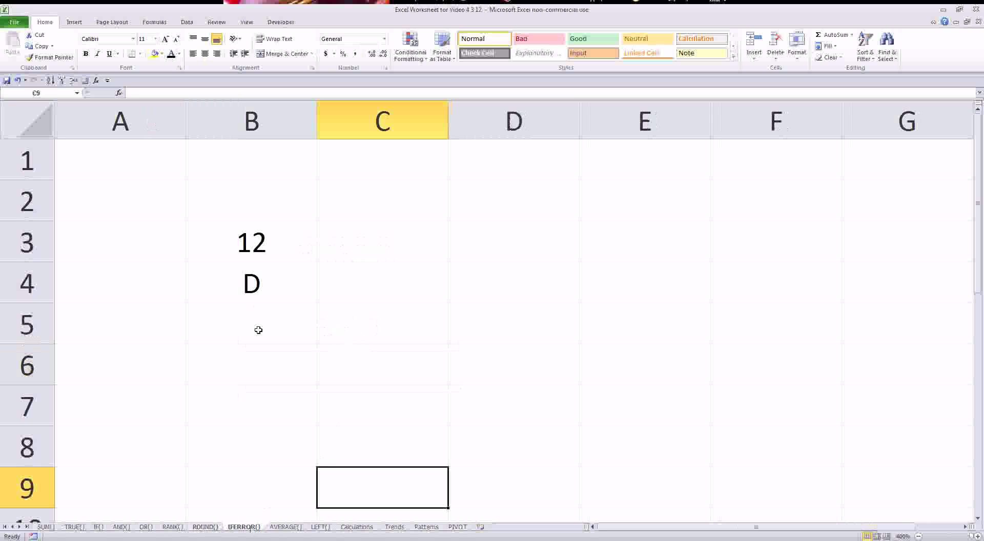
click(272, 350)
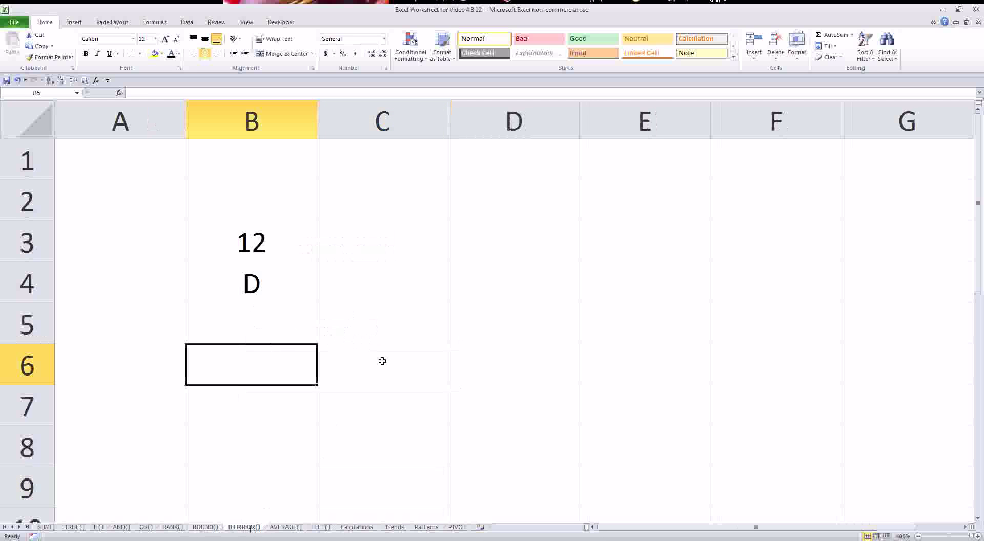
text(=)
click(257, 237)
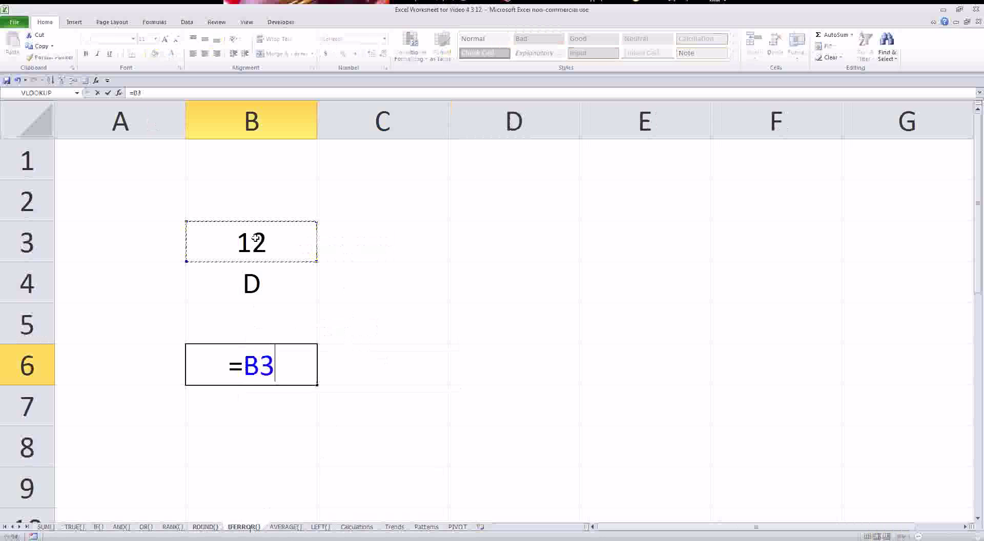
text(-)
click(256, 272)
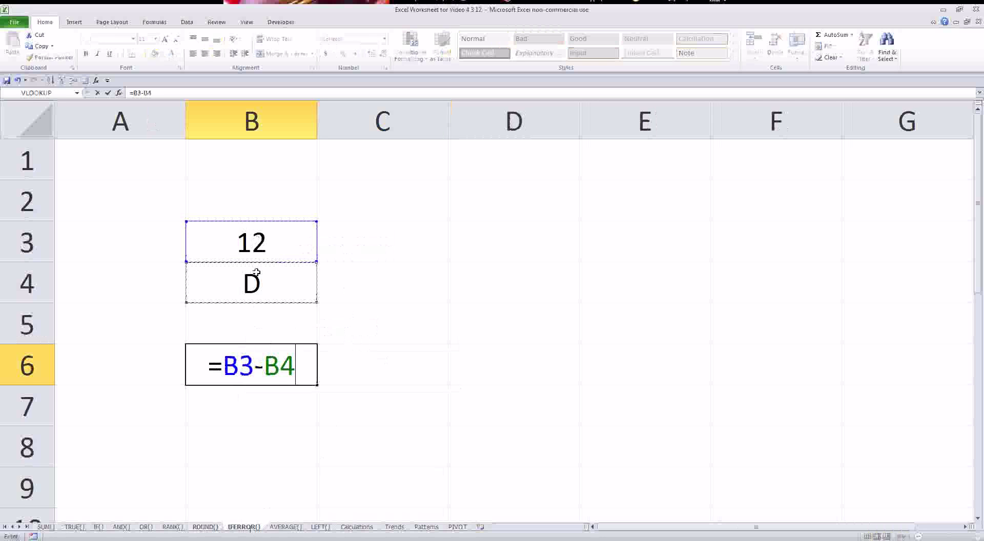
key(Return)
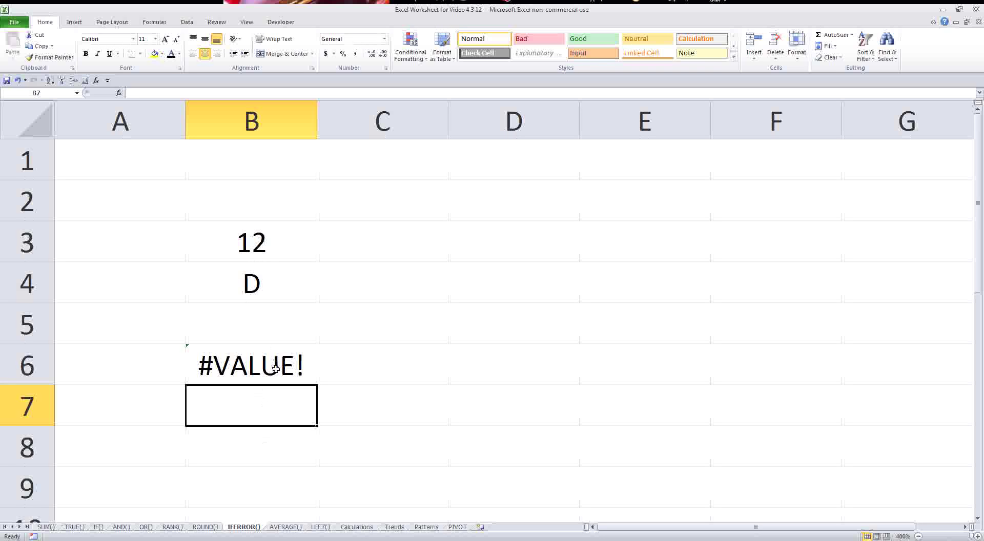
- Enter 6 and 3 in C3:C4 and 7 and 5 in D3:D4
click(350, 240)
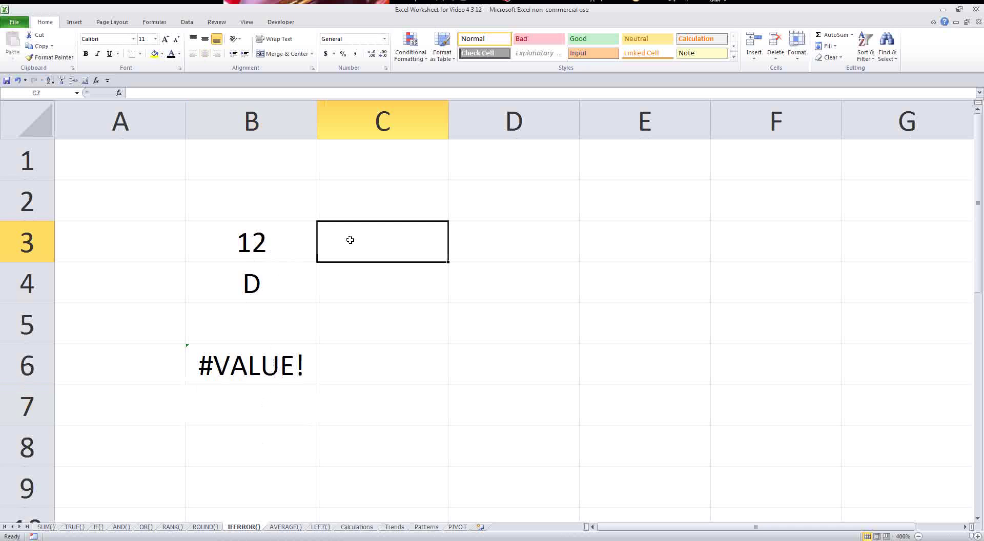
text(6)
key(Return)
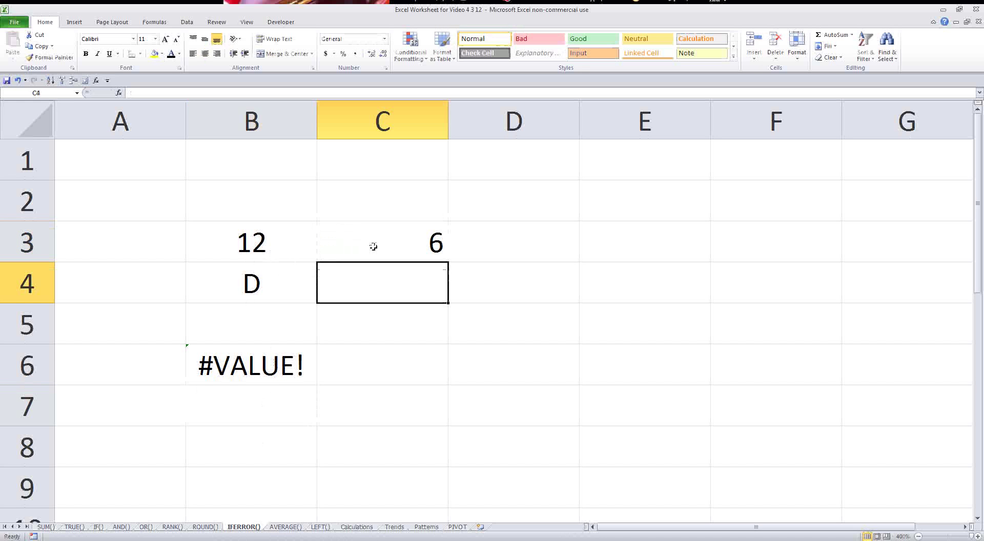
text(3)
key(Return)
key(Up)
key(Right)
key(Up)
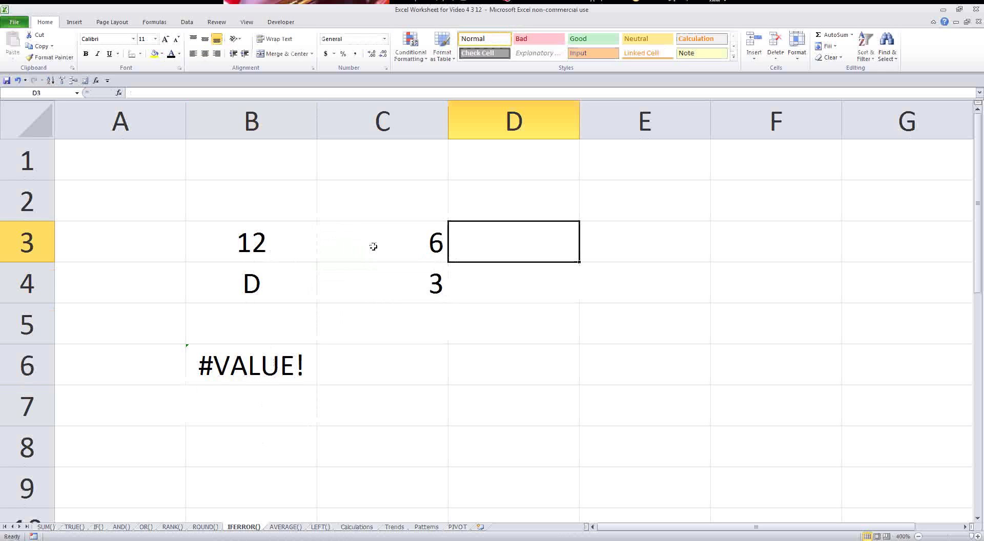
text(7)
key(Return)
text(e)
key(Return)
key(Up)
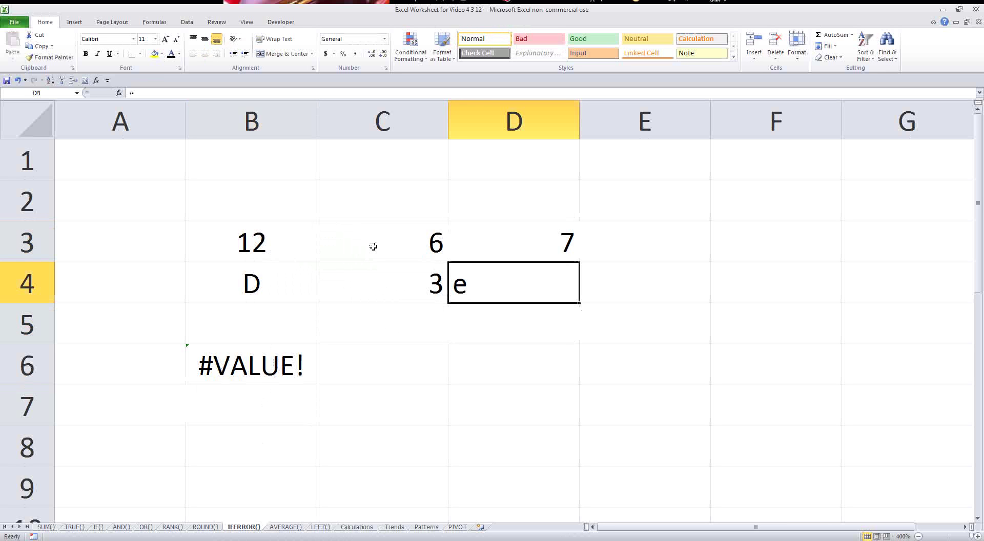
text(5)
key(Return)
- Centre the B3:D4 block and copy B6's subtraction across to D6
drag(266, 235, 461, 279)
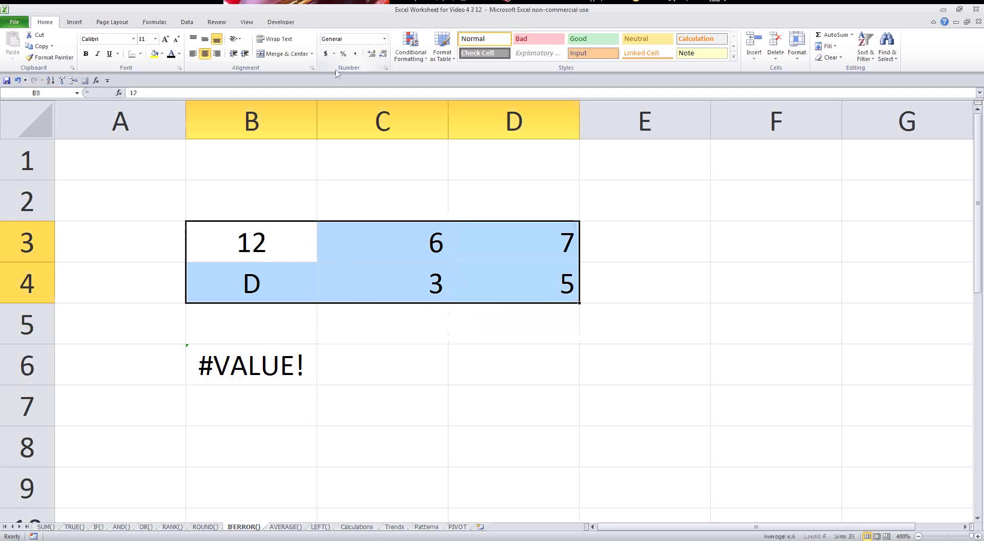
click(204, 54)
click(258, 360)
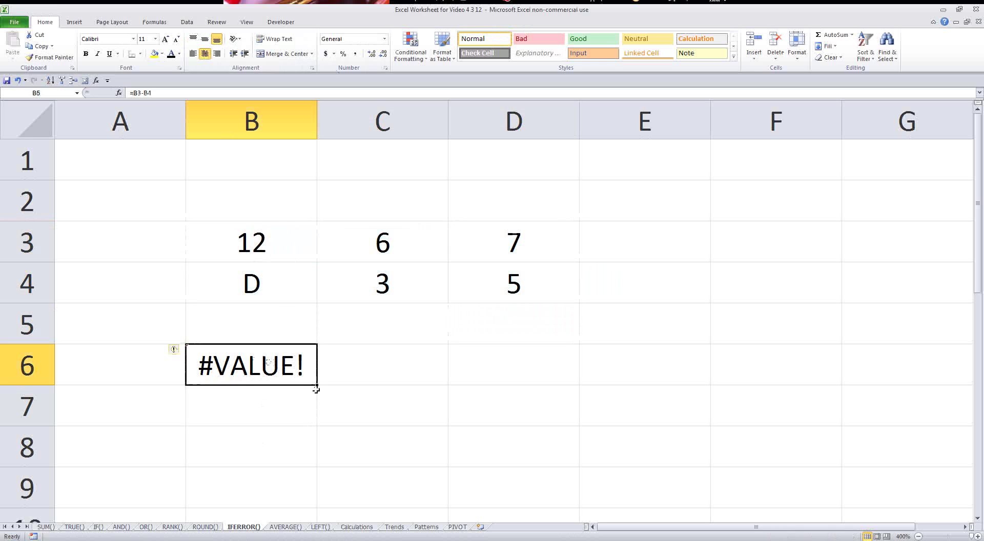
drag(317, 387, 512, 380)
- Inspect row 6: C6 gives 3 from 6 minus 3, while B6's #VALUE! comes from D
click(479, 391)
click(445, 383)
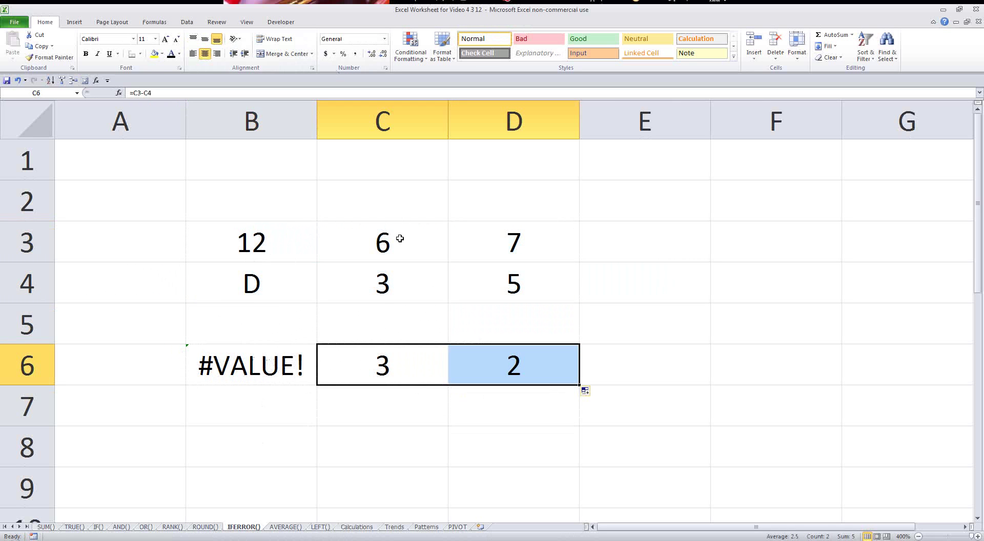
click(386, 346)
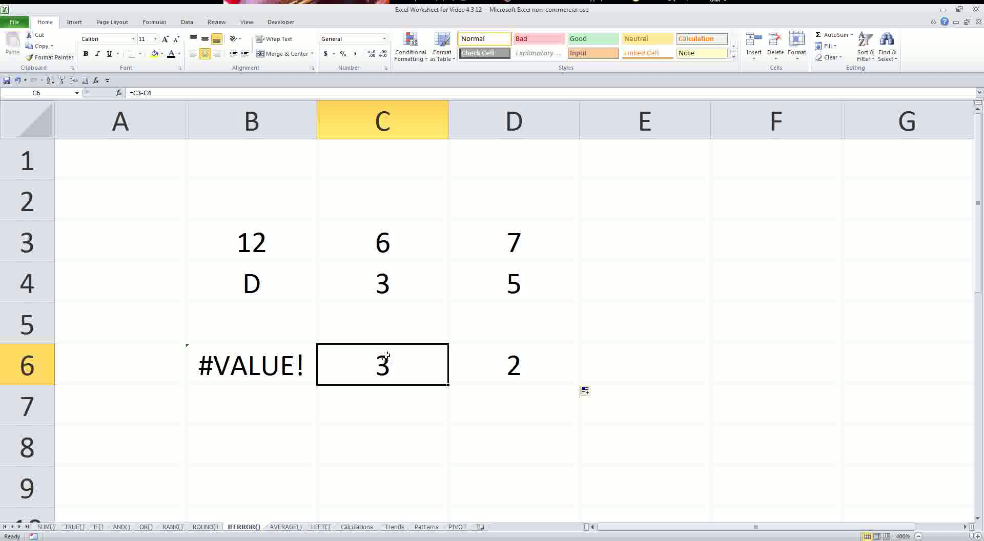
click(385, 246)
click(391, 279)
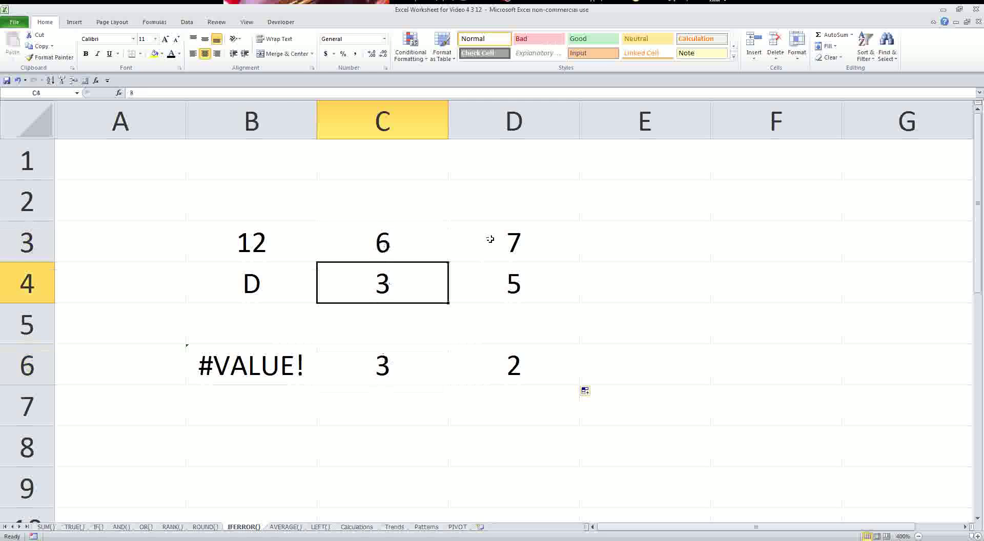
click(285, 355)
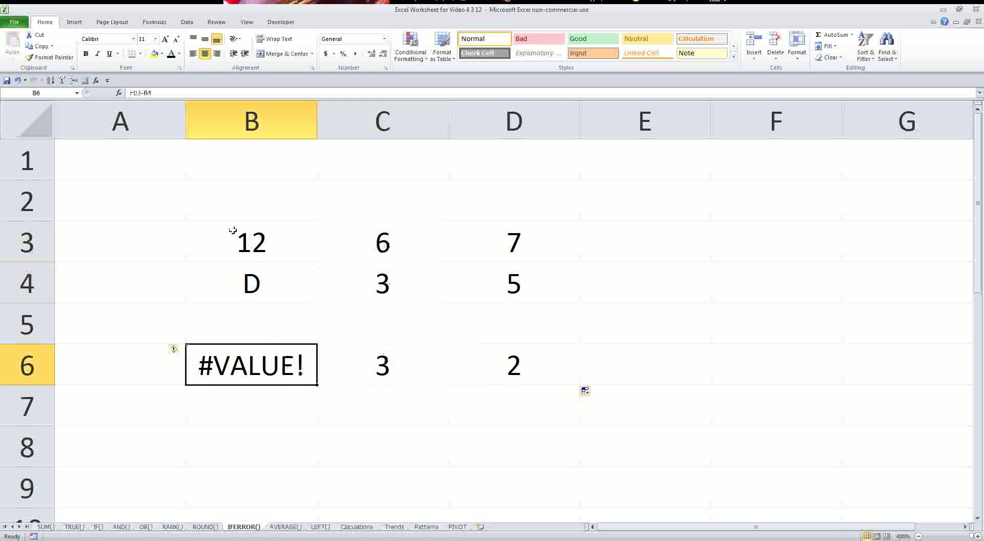
click(240, 264)
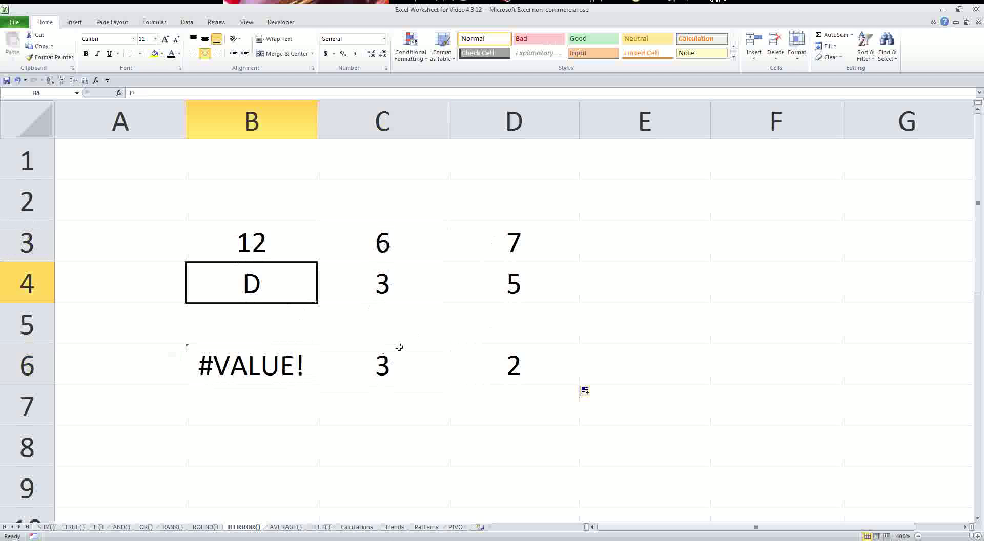
- Wrap B6's subtraction in IFERROR with the fallback "Check Worksheet"
click(273, 370)
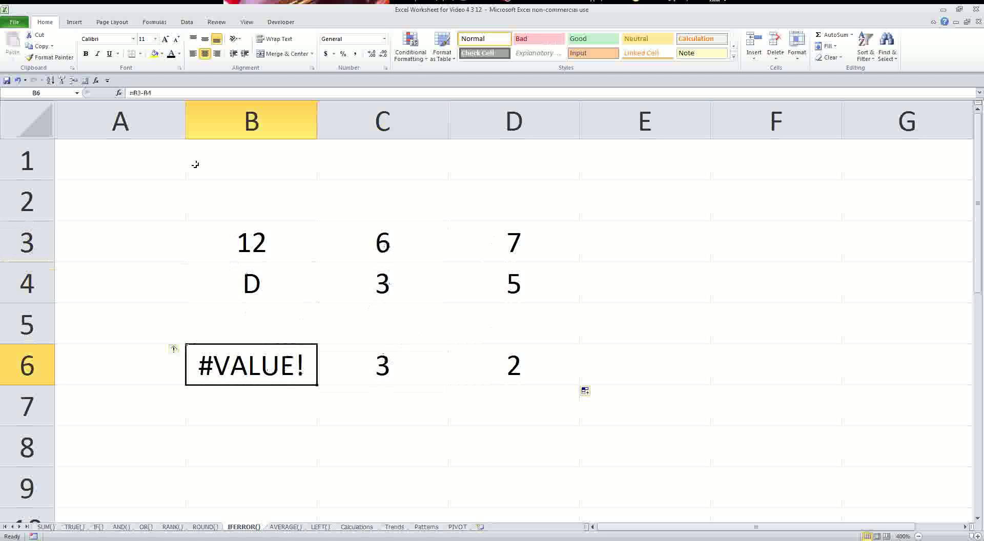
click(133, 93)
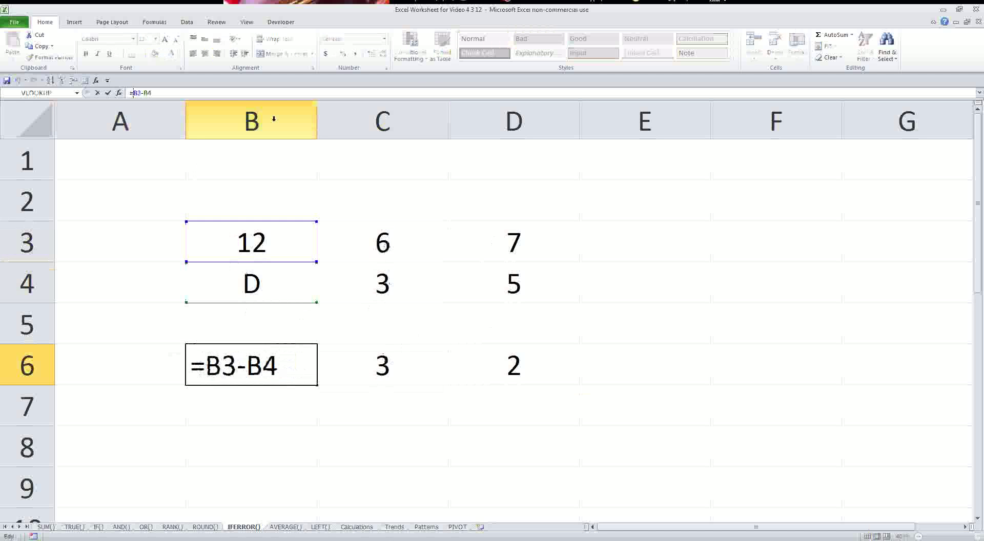
text(if)
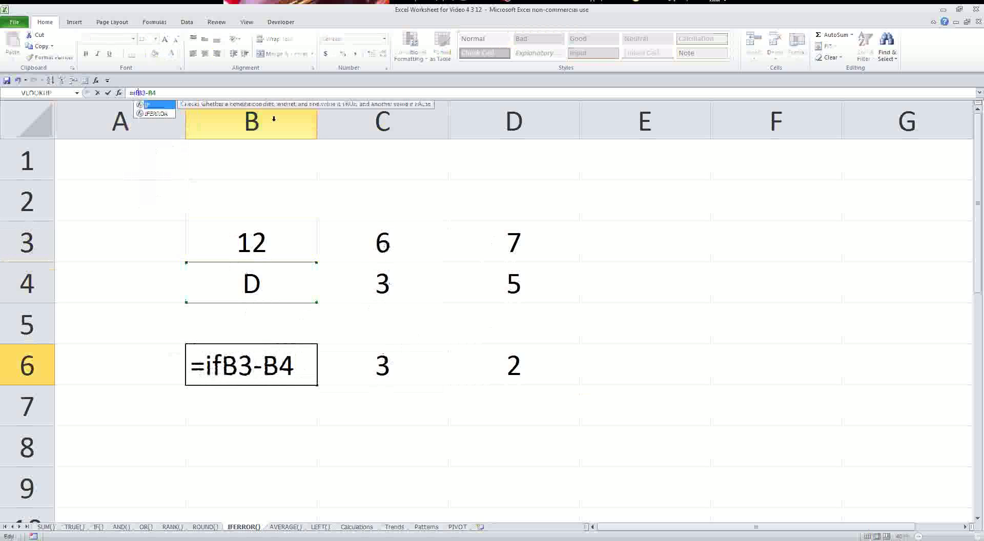
text(error()
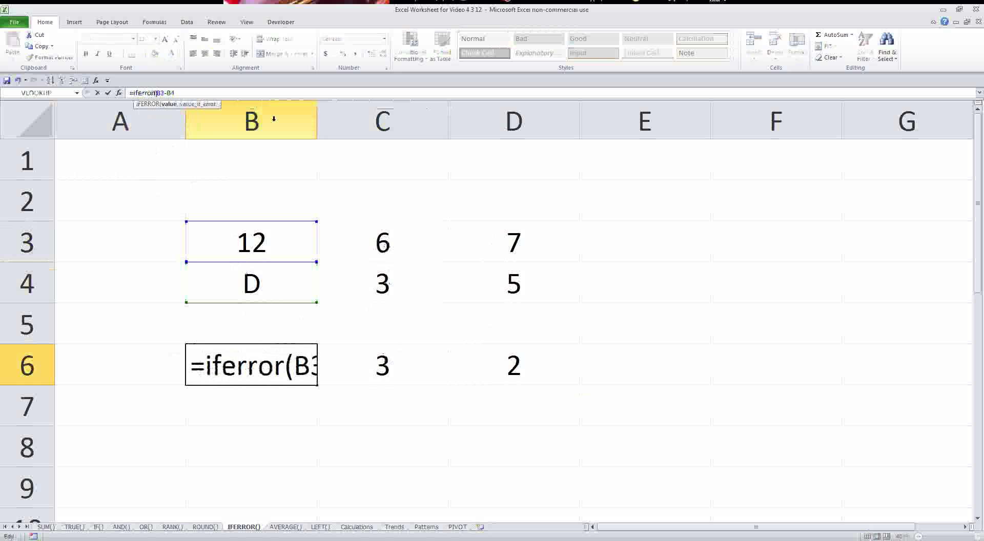
key(End)
text(,)
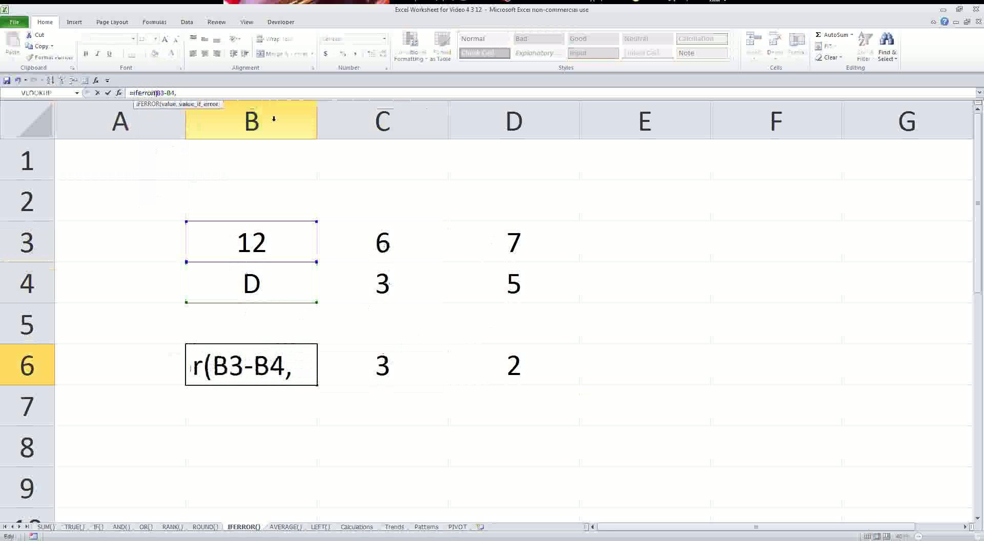
text("Ch)
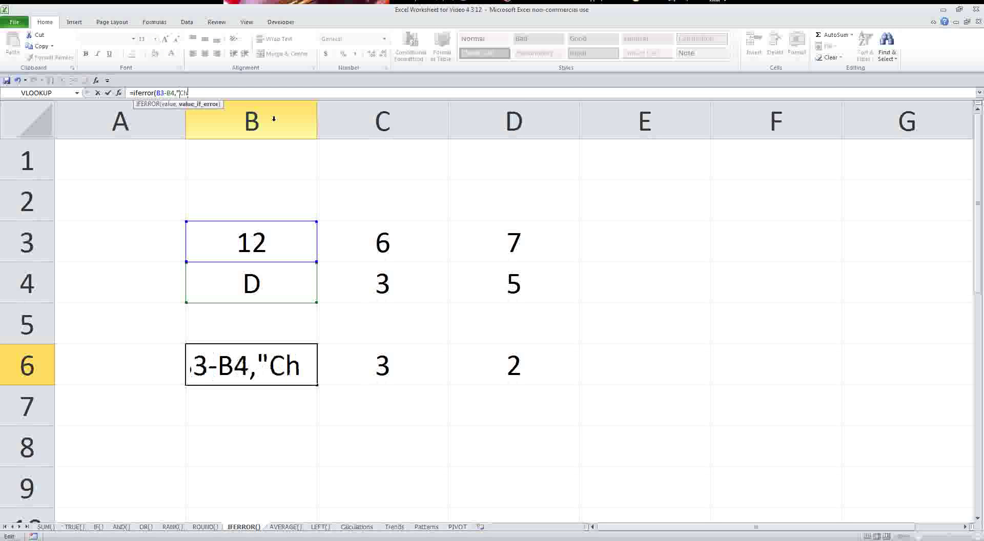
text(eck Worksheet"))
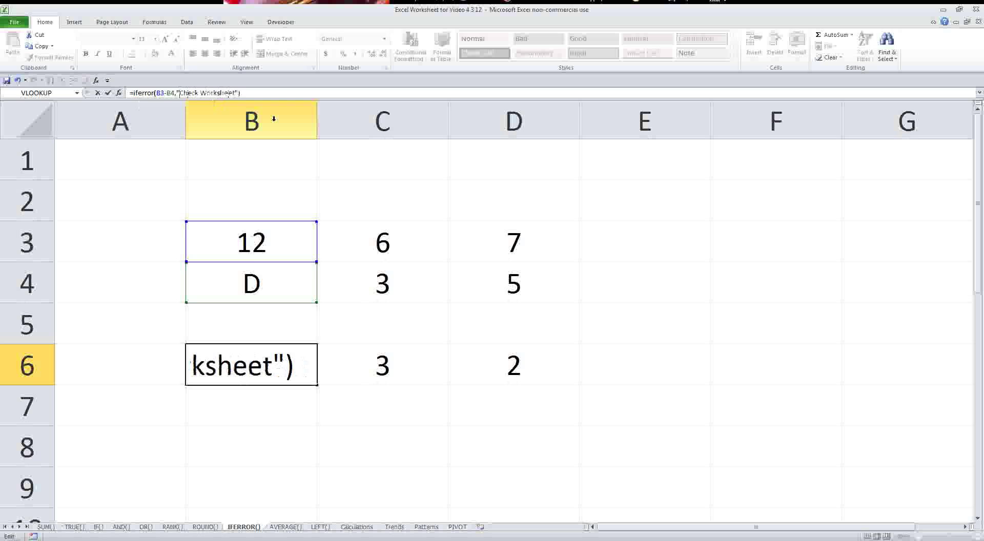
key(Return)
key(Up)
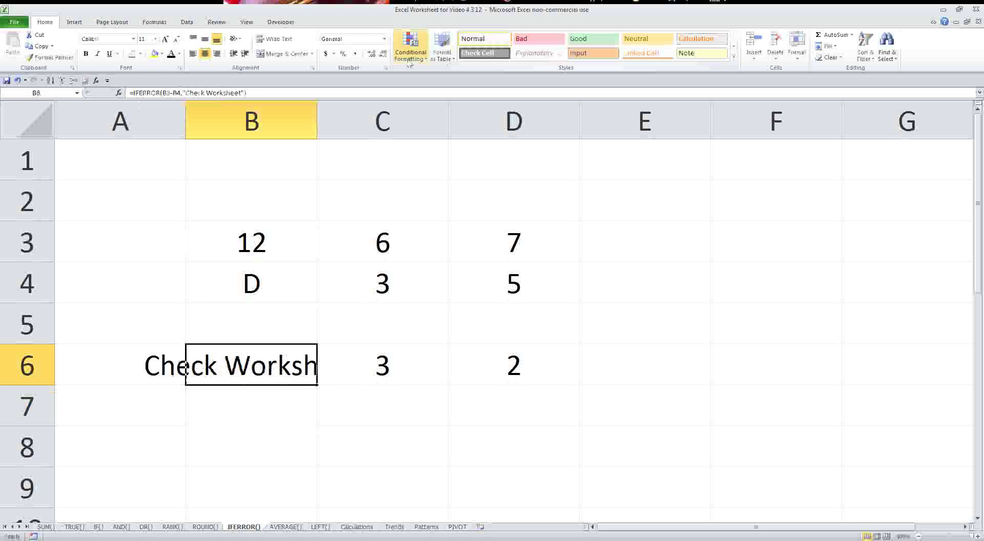
- Shrink B6's text to size 8 and widen column B so the message fits
click(155, 39)
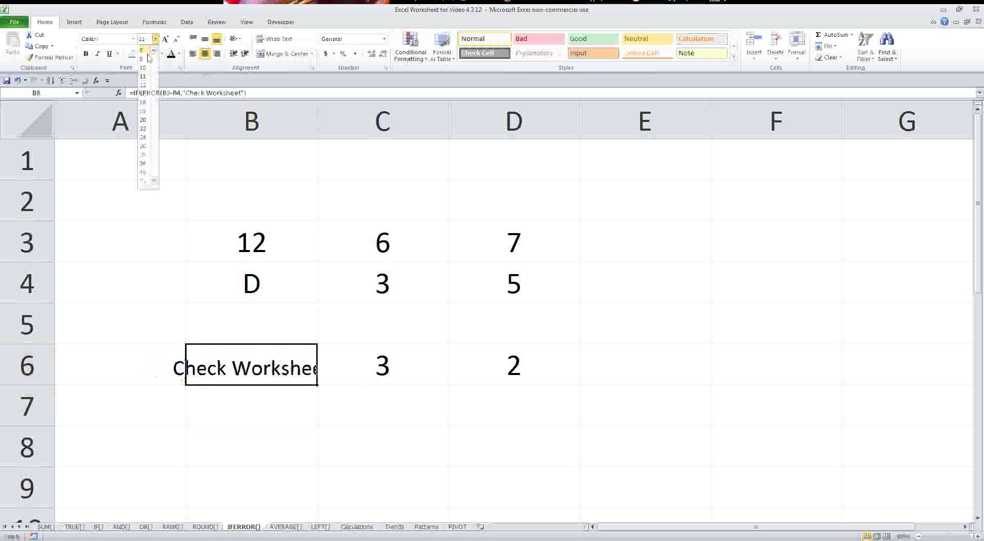
click(143, 50)
click(306, 96)
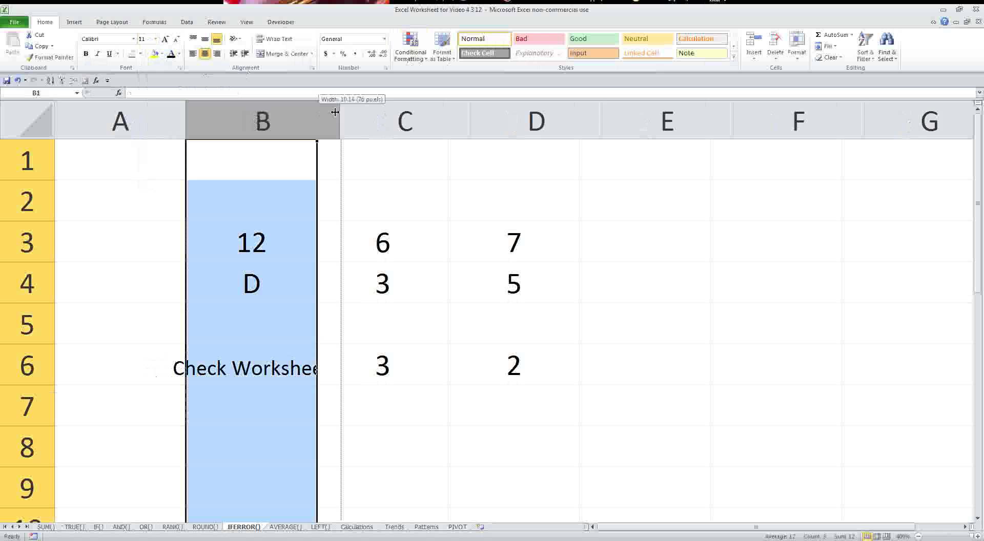
drag(318, 121, 360, 121)
click(301, 370)
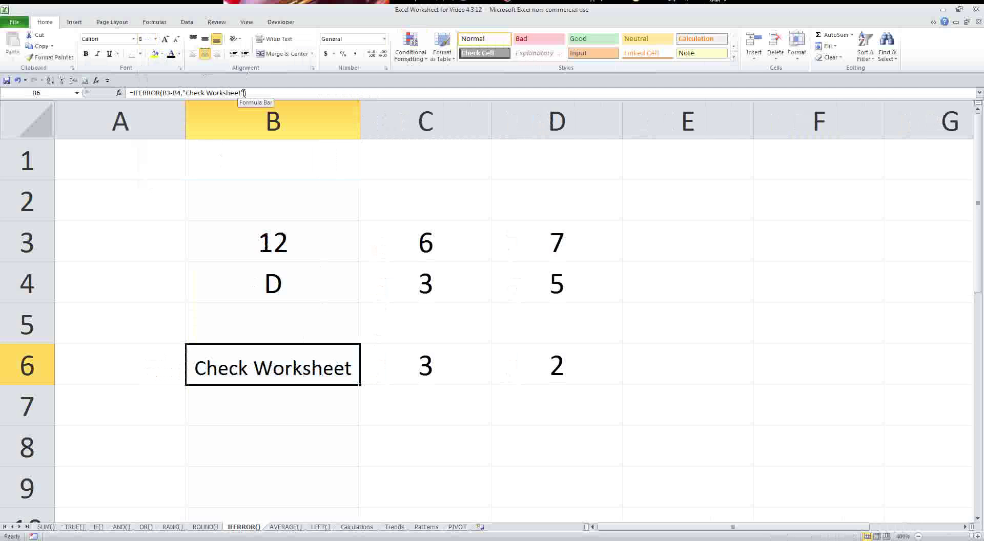
- Copy the IFERROR formula across to D6 and inspect C6 and D6
click(369, 395)
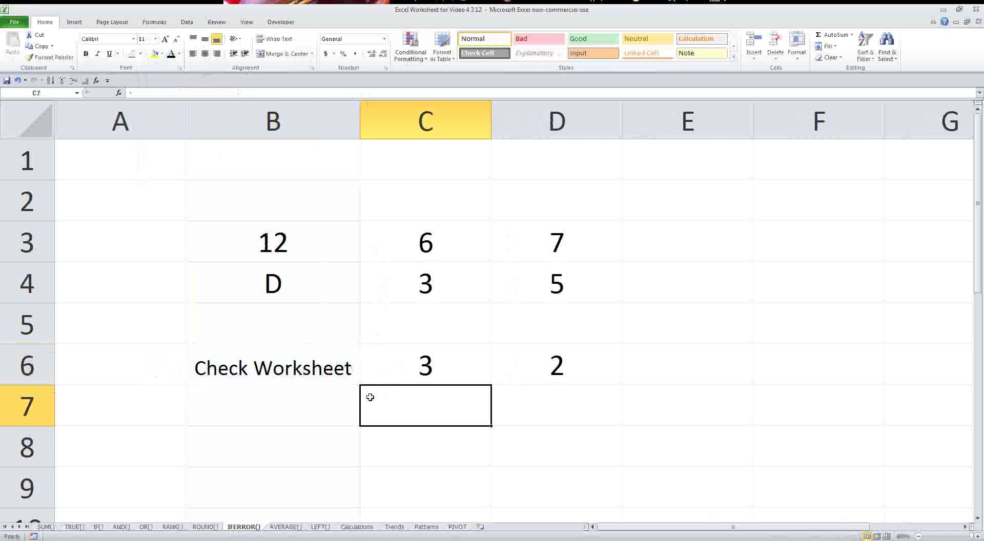
click(354, 382)
drag(360, 385, 556, 392)
click(439, 372)
click(516, 367)
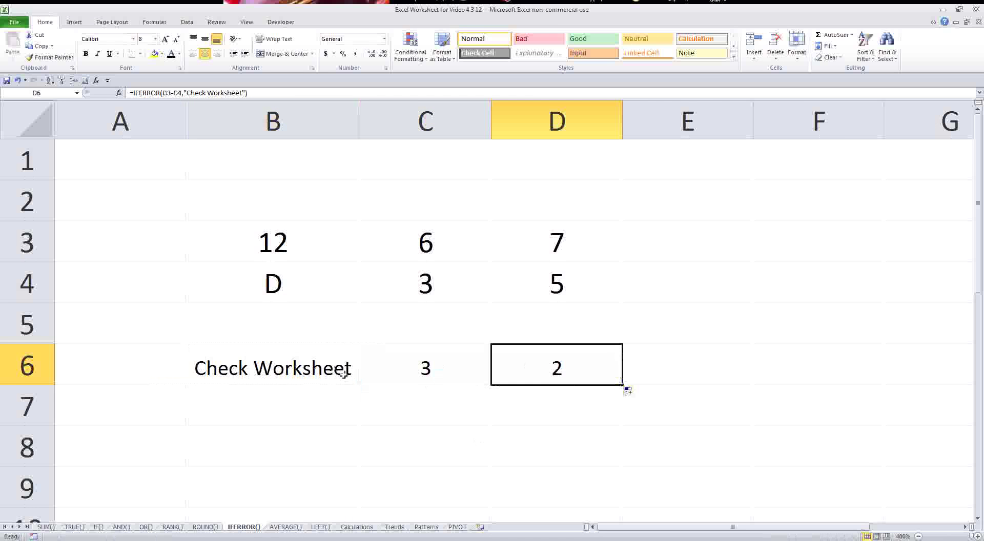
click(382, 369)
- Change B6's fallback to 100, giving =IFERROR(B3-B4,100)
click(316, 365)
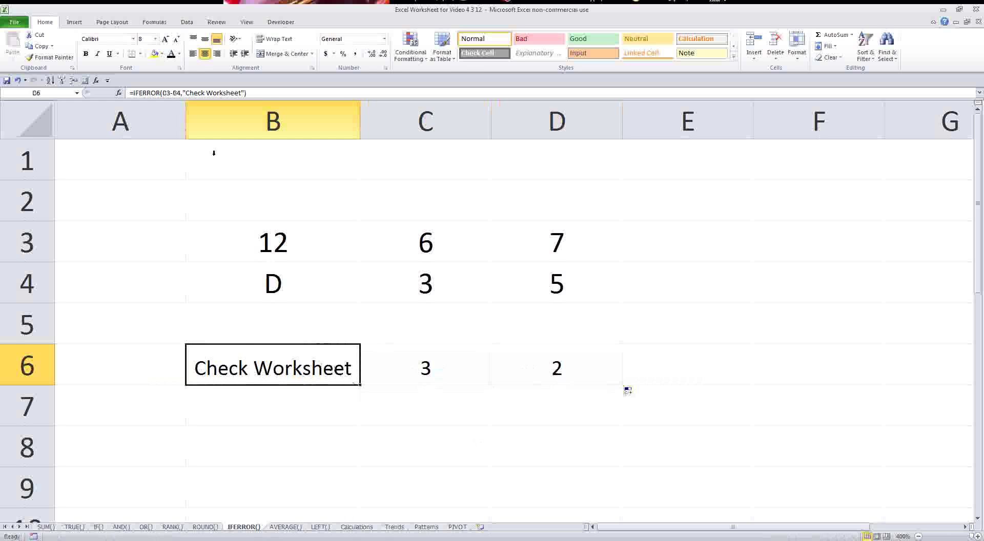
click(244, 93)
key(BackSpace)
key(BackSpace)
key(BackSpace)
key(BackSpace)
key(BackSpace)
key(BackSpace)
key(BackSpace)
key(BackSpace)
key(BackSpace)
key(BackSpace)
key(BackSpace)
key(BackSpace)
key(BackSpace)
key(BackSpace)
key(BackSpace)
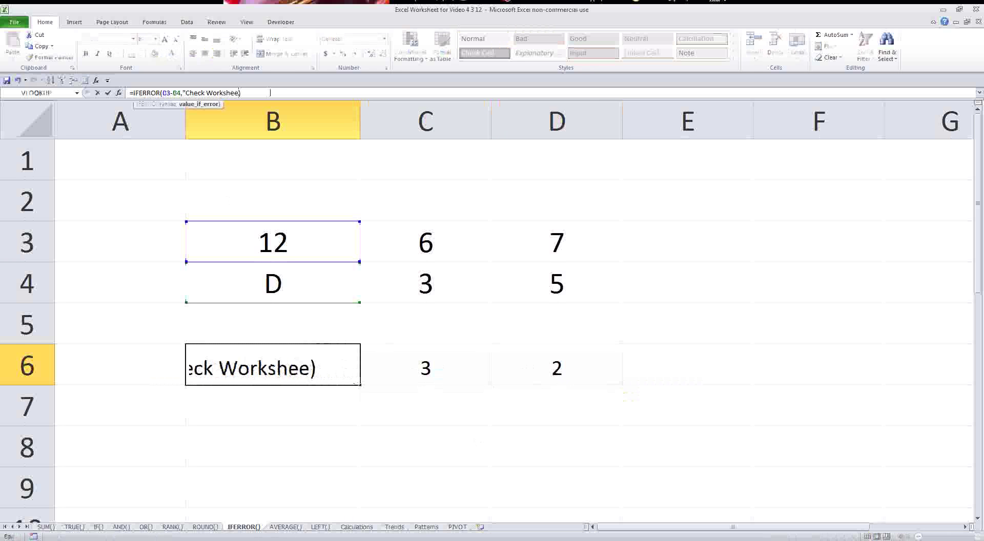
key(BackSpace)
key(BackSpace)
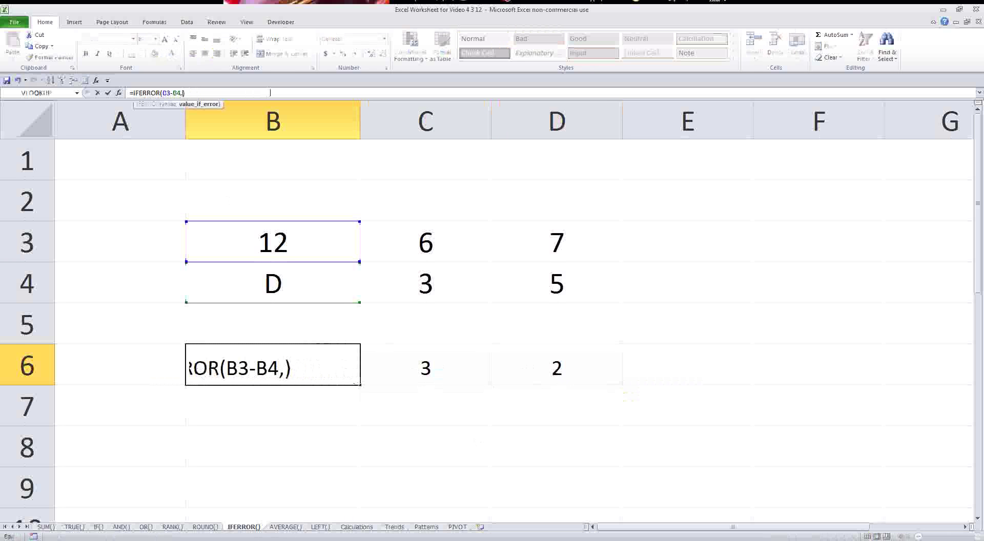
text(100)
key(Return)
key(Up)
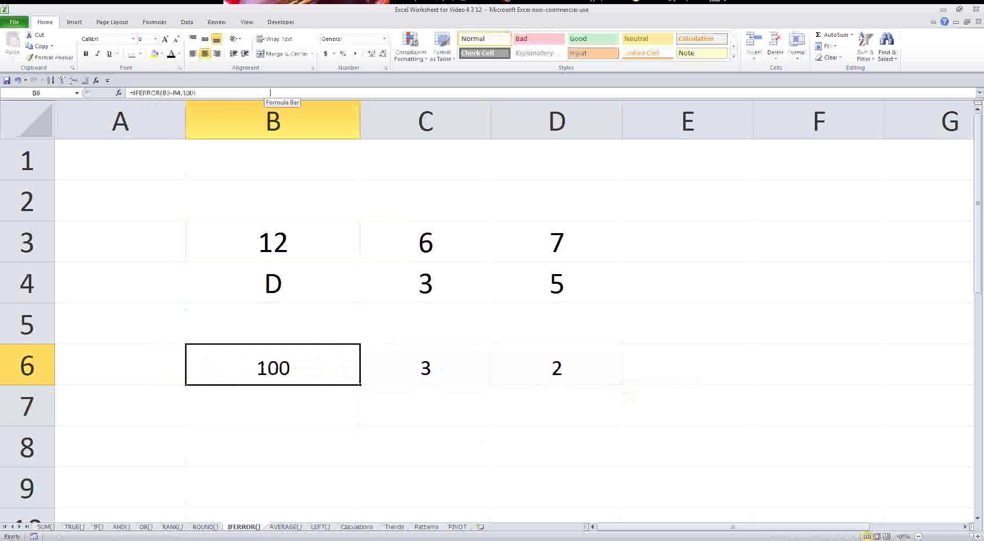
- Copy B6's IFERROR formula into D6 and highlight C3:C4 and D3:D4 behind results 3 and 2
key(ctrl+c)
key(Right)
key(Right)
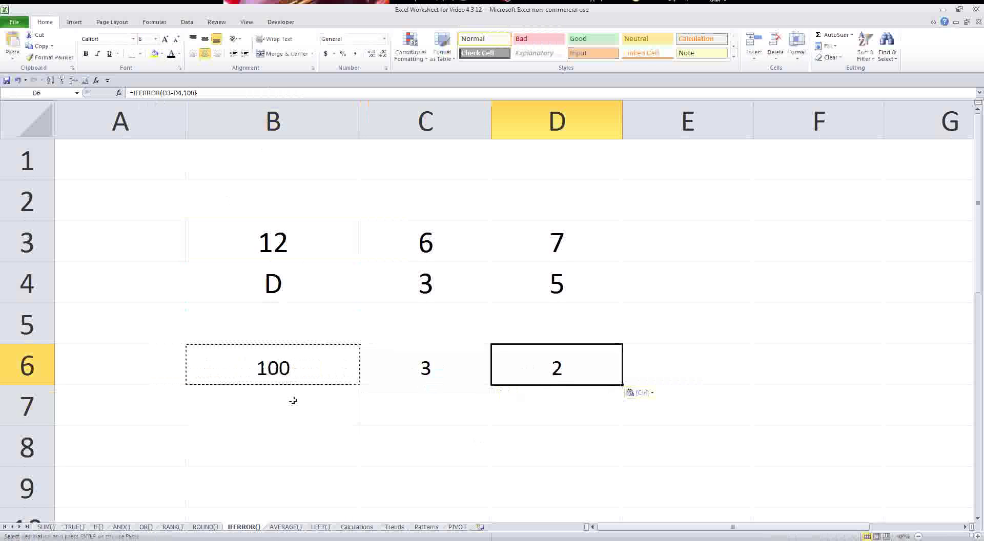
key(ctrl+v)
click(431, 365)
click(431, 367)
drag(446, 251, 450, 268)
drag(557, 243, 557, 282)
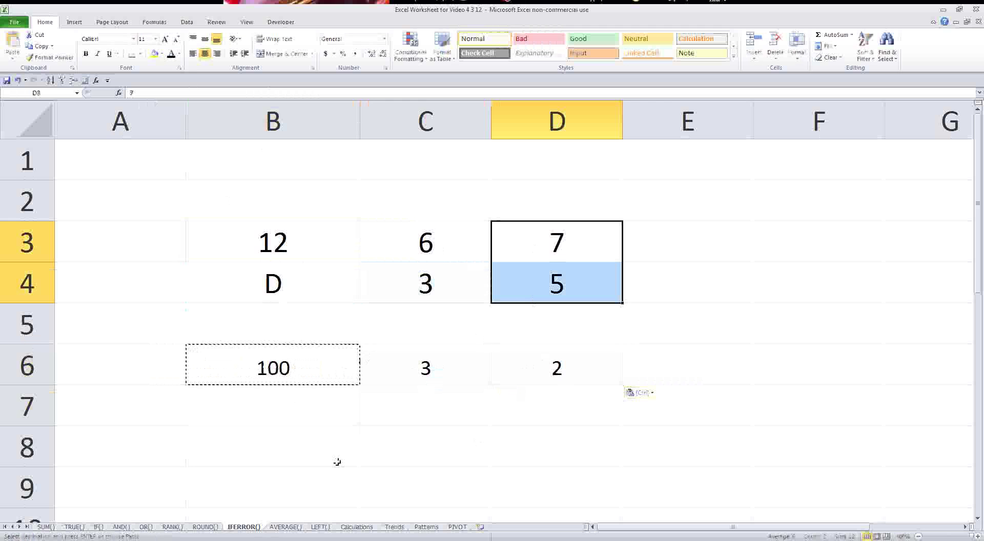
- On the AVERAGE() sheet, enter =AVERAGE(A2:A11) in A13 to average the sales
click(285, 527)
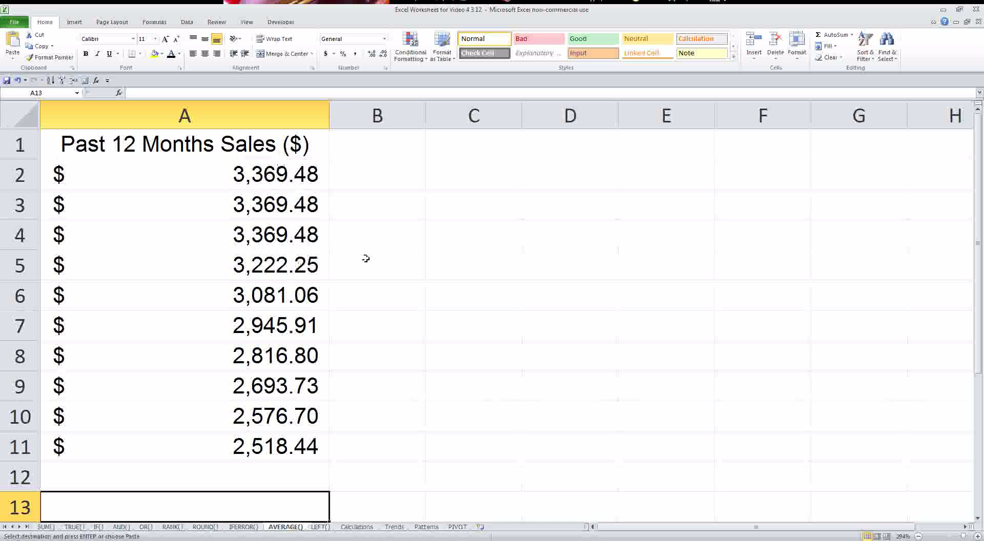
text(=)
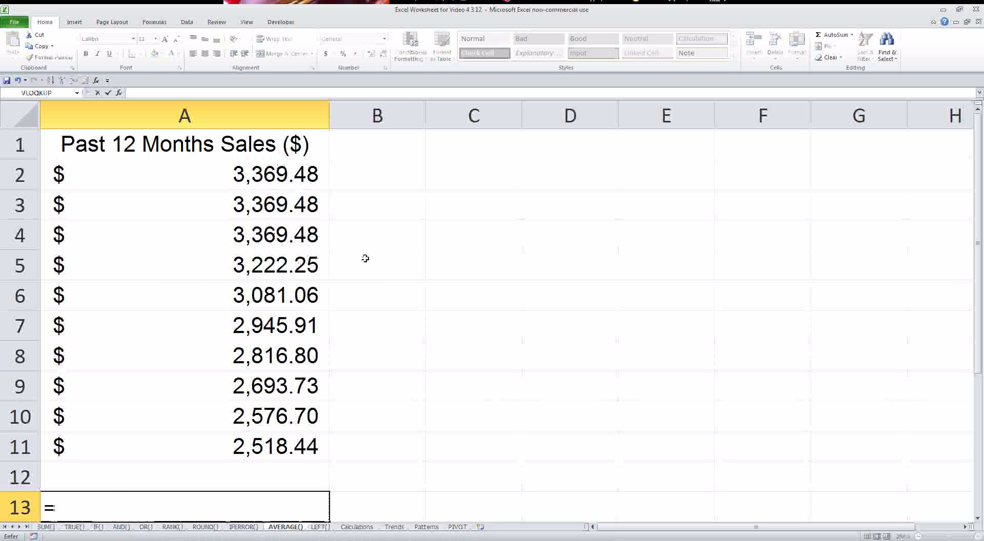
text(average()
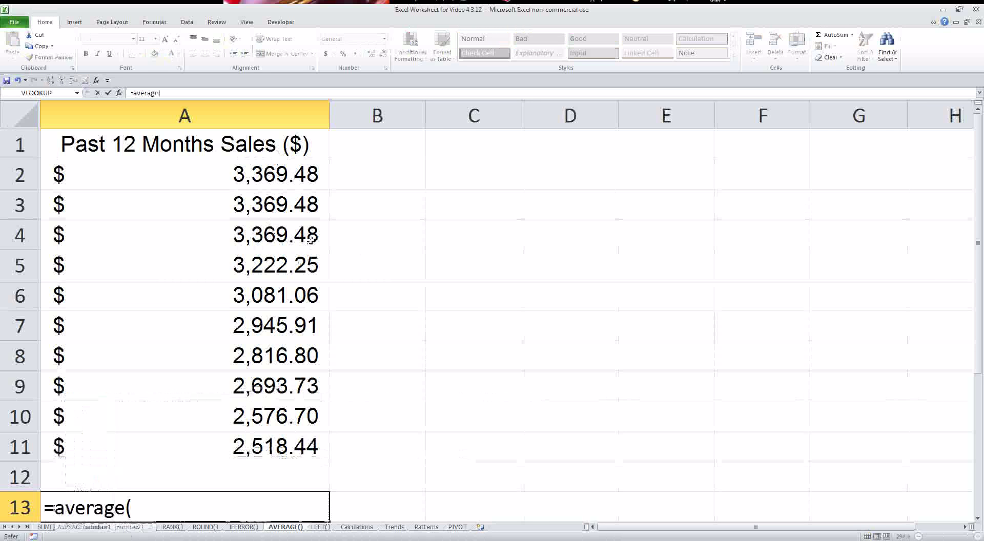
drag(272, 173, 268, 440)
text())
key(Return)
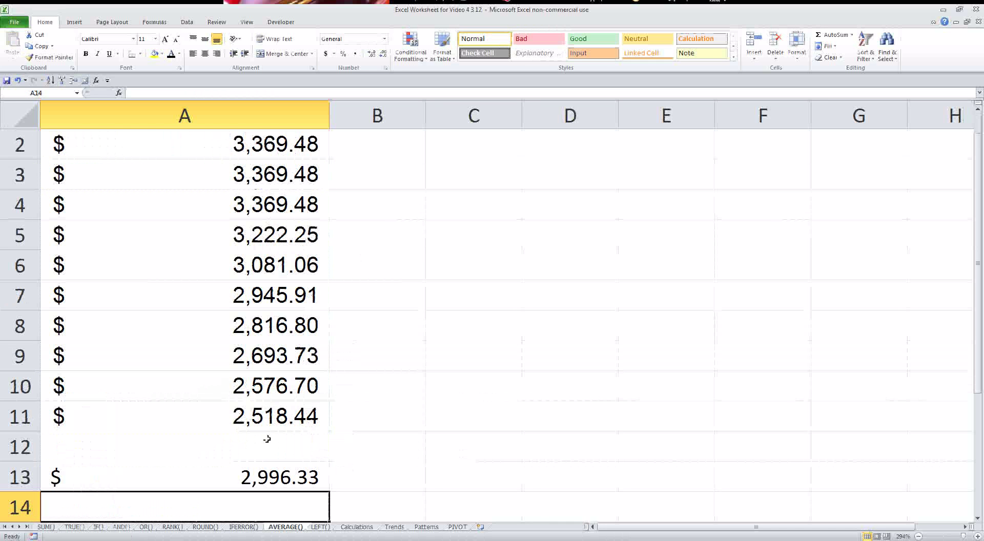
- Try swapping AVERAGE for MEDIAN in A13's formula, then undo back to AVERAGE
scroll(267, 439, up, 1)
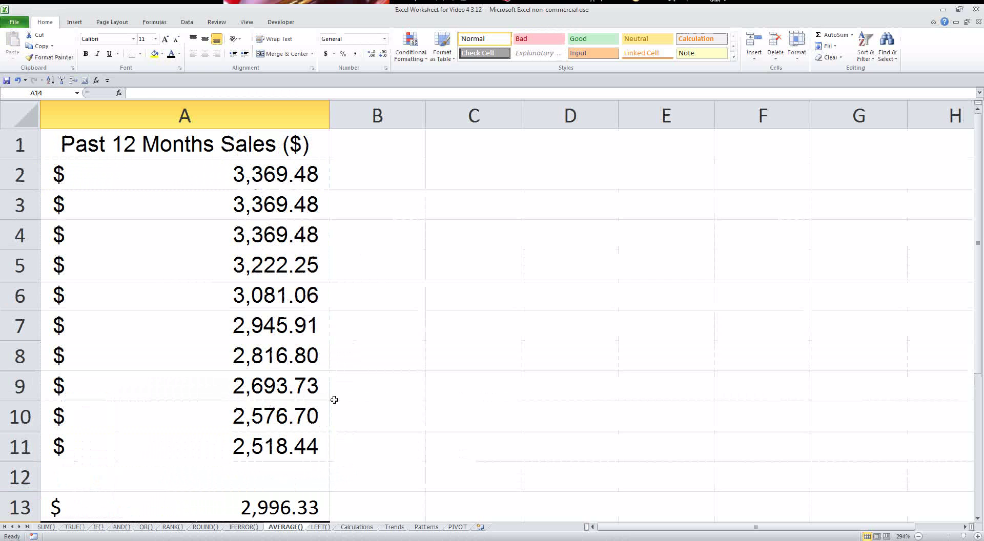
click(282, 505)
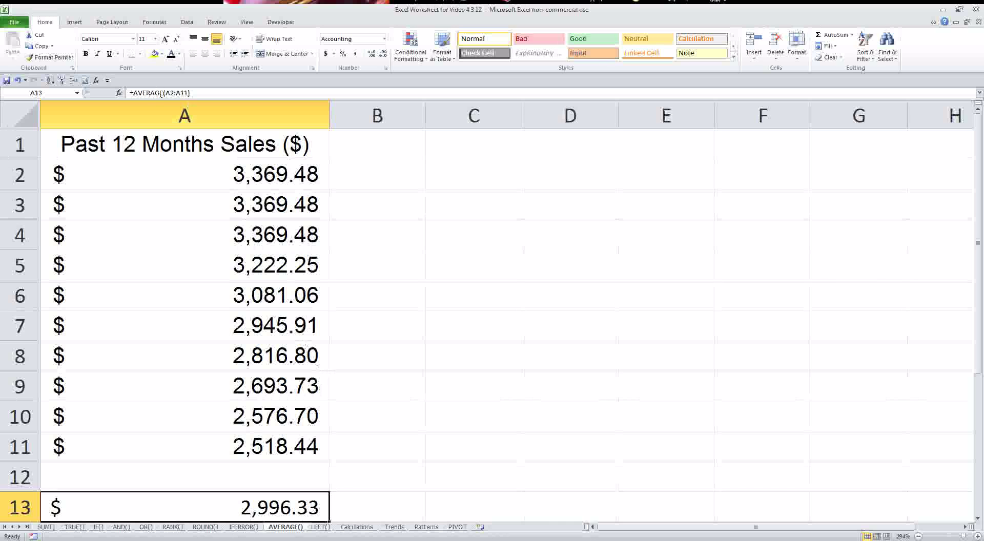
drag(164, 92, 134, 94)
text(median)
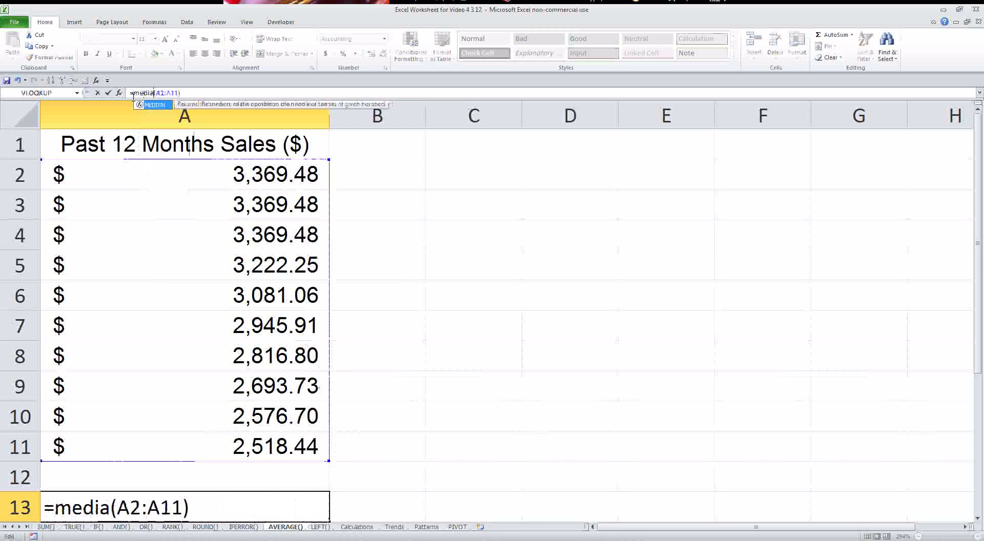
key(Return)
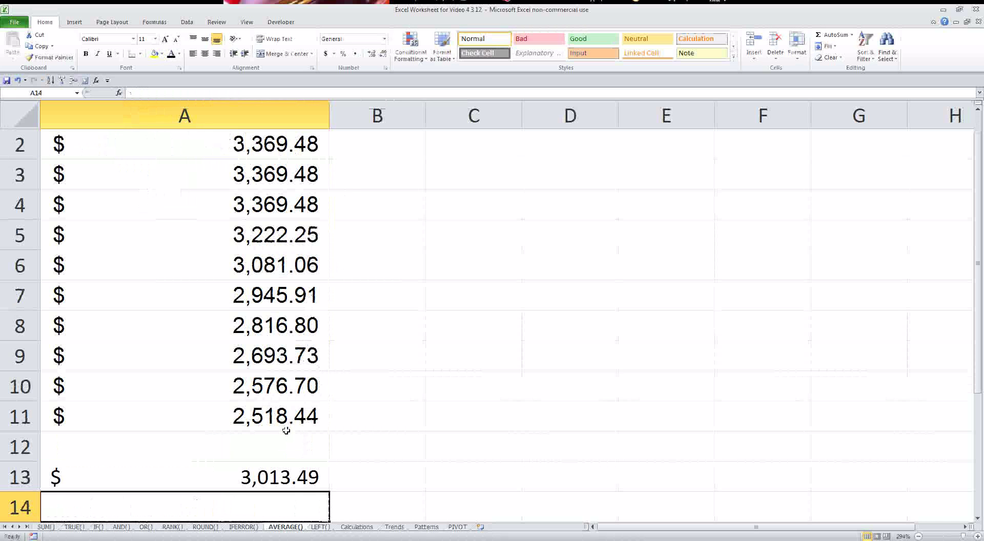
key(ctrl+z)
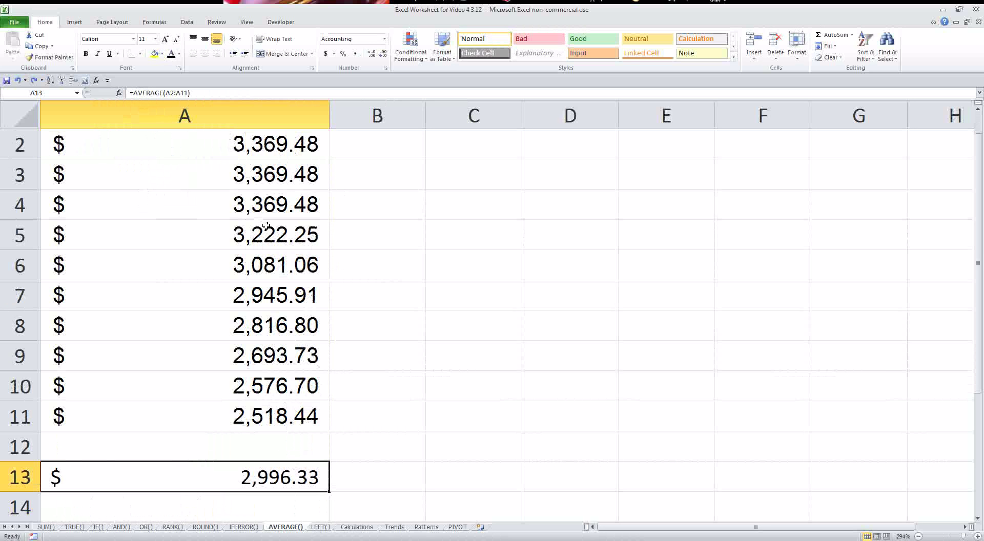
- Copy A13 and paste it back as the plain value $2,996.33
click(378, 362)
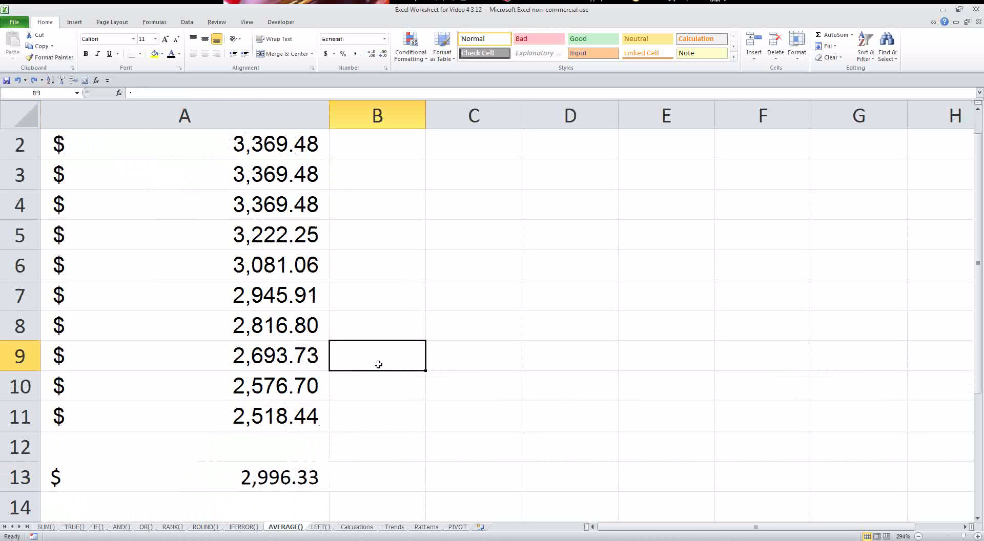
click(293, 476)
key(ctrl+c)
right_click(296, 475)
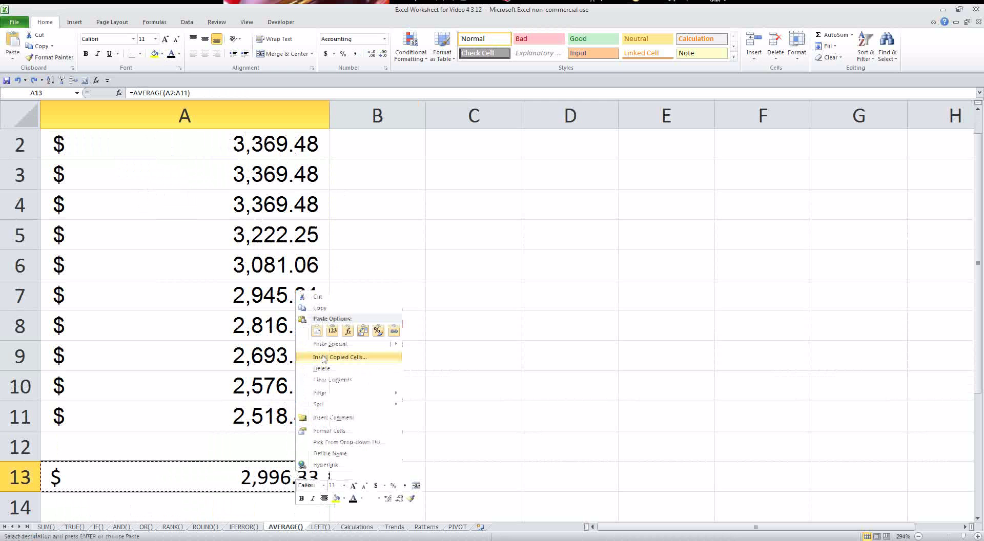
click(334, 333)
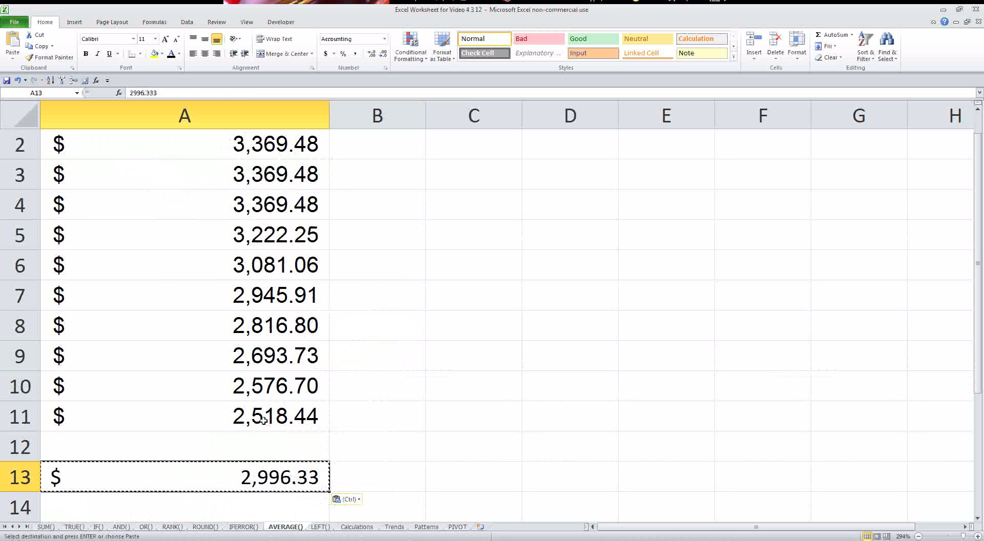
- On the LEFT() sheet, enter =LEFT(B2,1) in D2 for Kenny's first initial
click(320, 527)
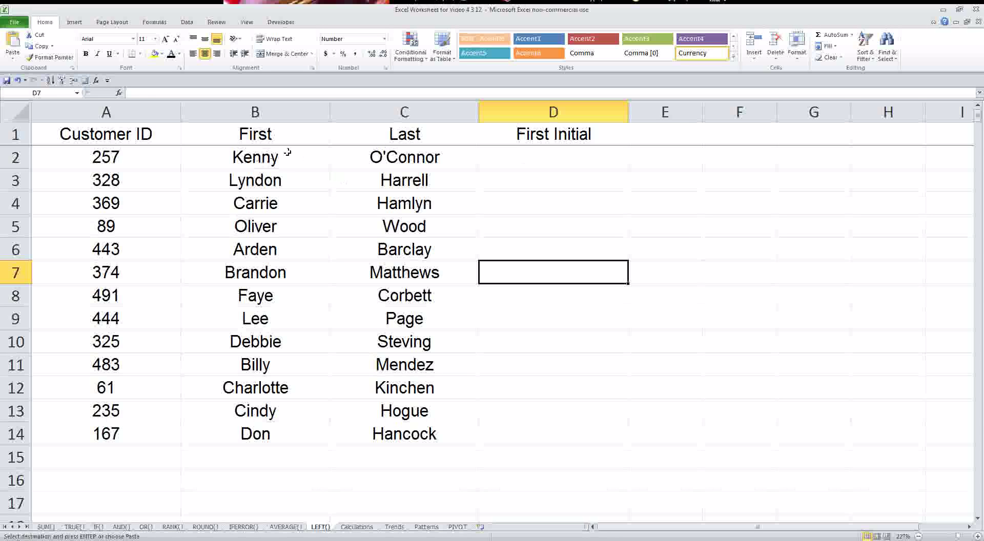
drag(273, 154, 270, 423)
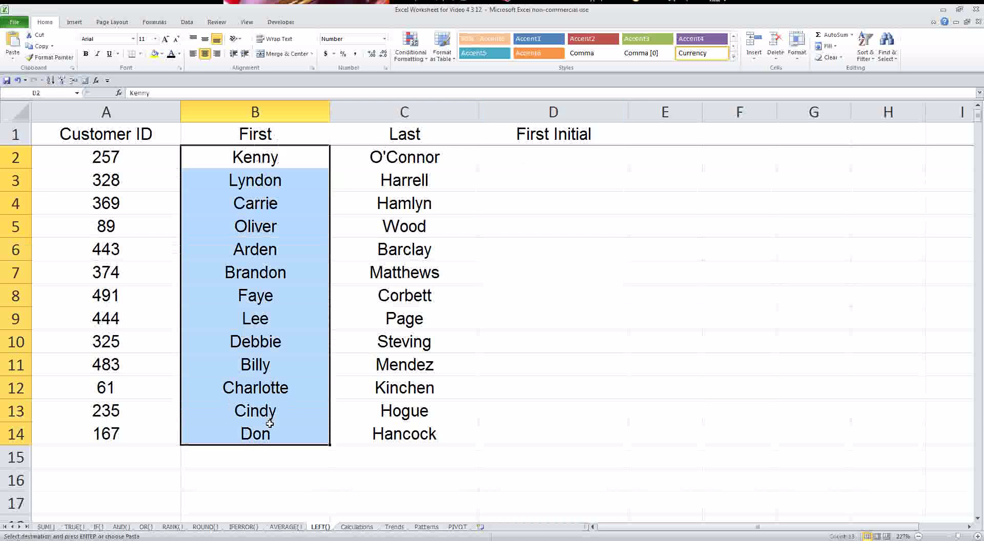
click(553, 157)
text(=left)
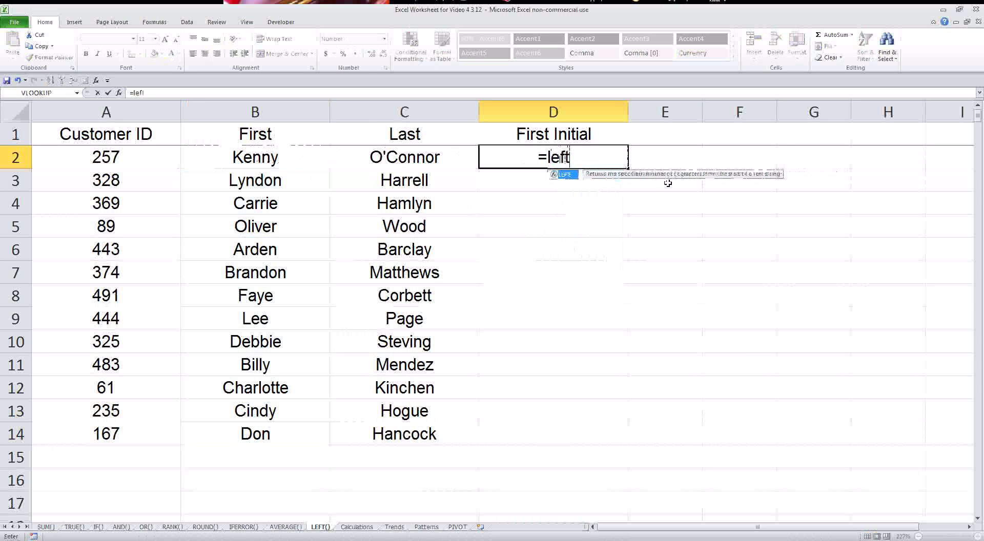
text(()
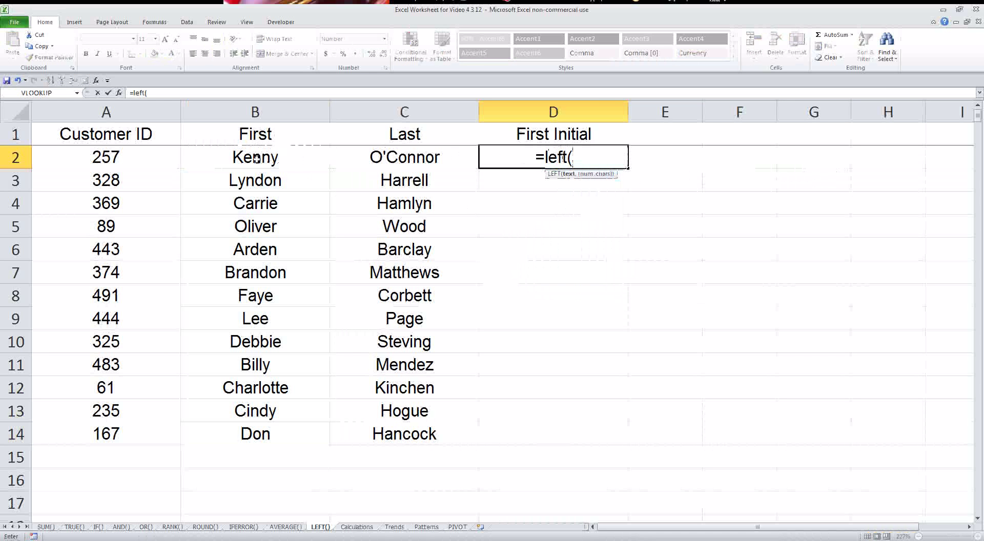
click(236, 151)
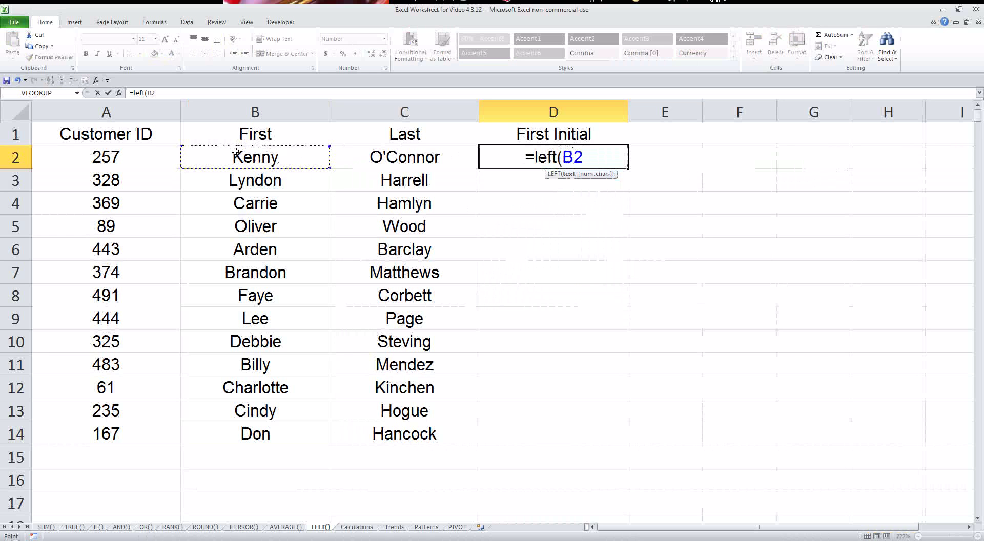
text(,)
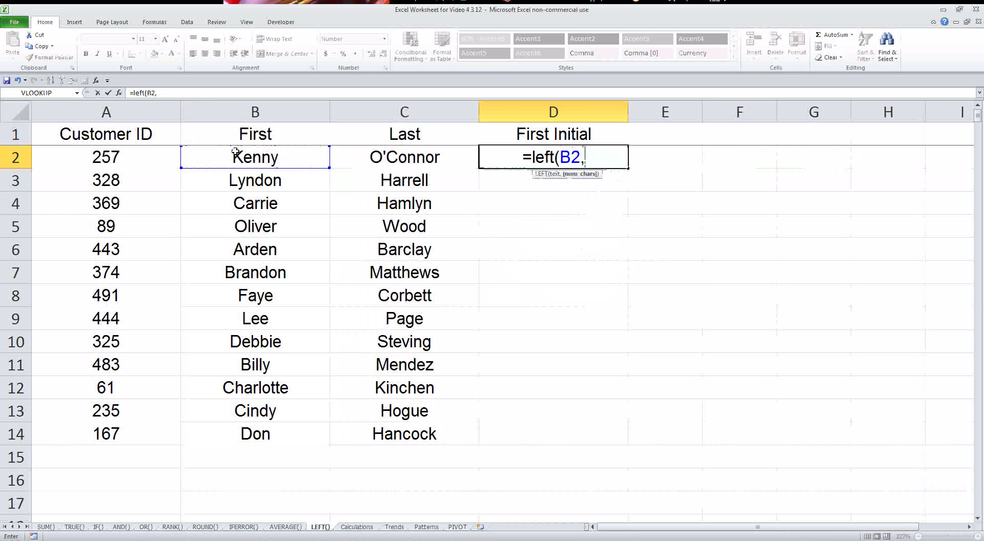
text(1))
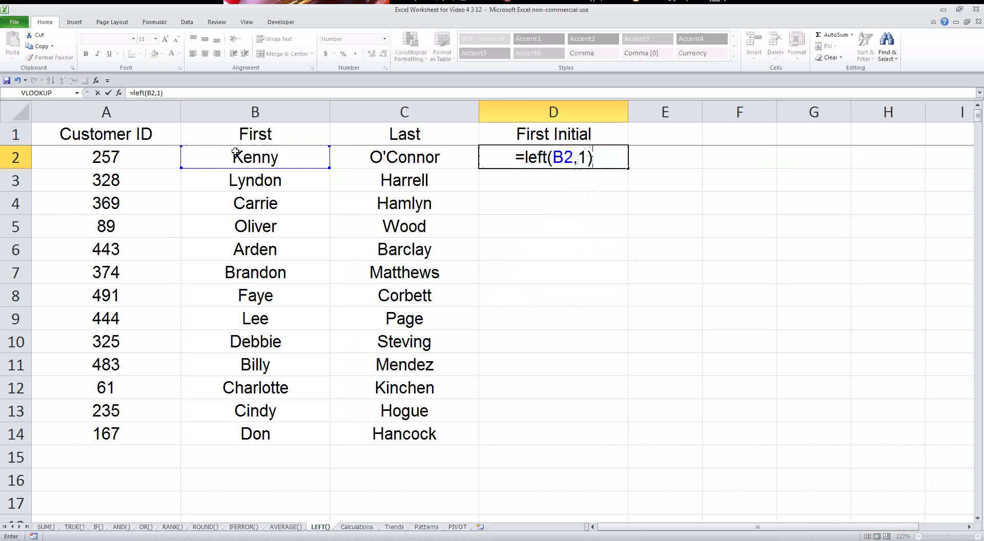
key(Return)
- Fill the initial formula down to D14 and check rows 5, 7 and 10
click(621, 165)
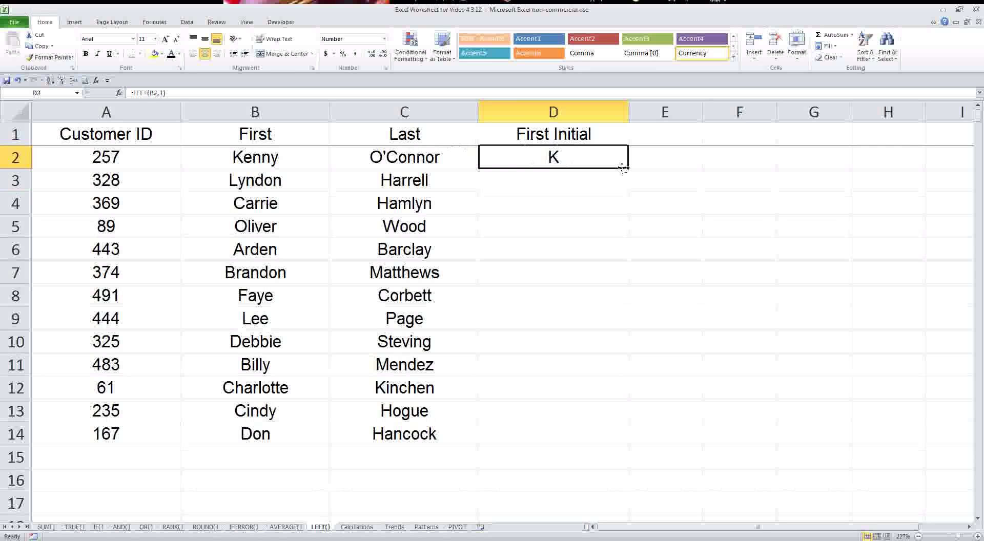
drag(628, 168, 585, 442)
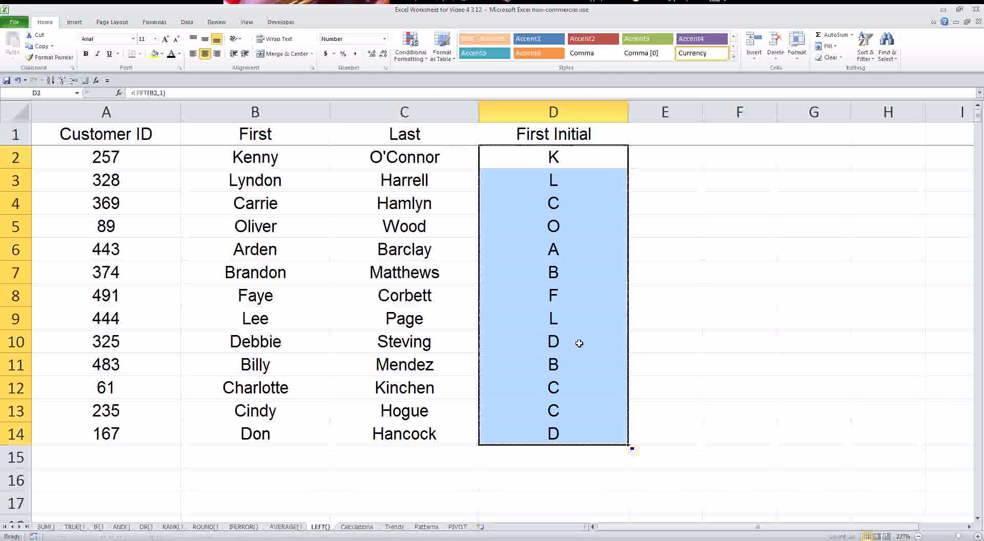
drag(556, 226, 290, 221)
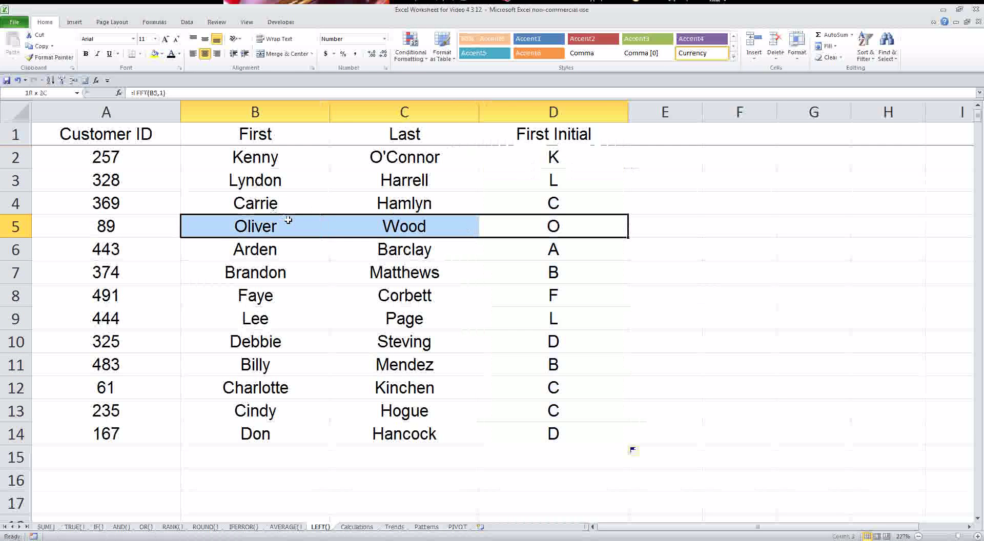
drag(537, 272, 308, 272)
drag(551, 338, 325, 337)
- Copy the whole First Initial column D, then clear the copy marquee
click(566, 114)
right_click(554, 218)
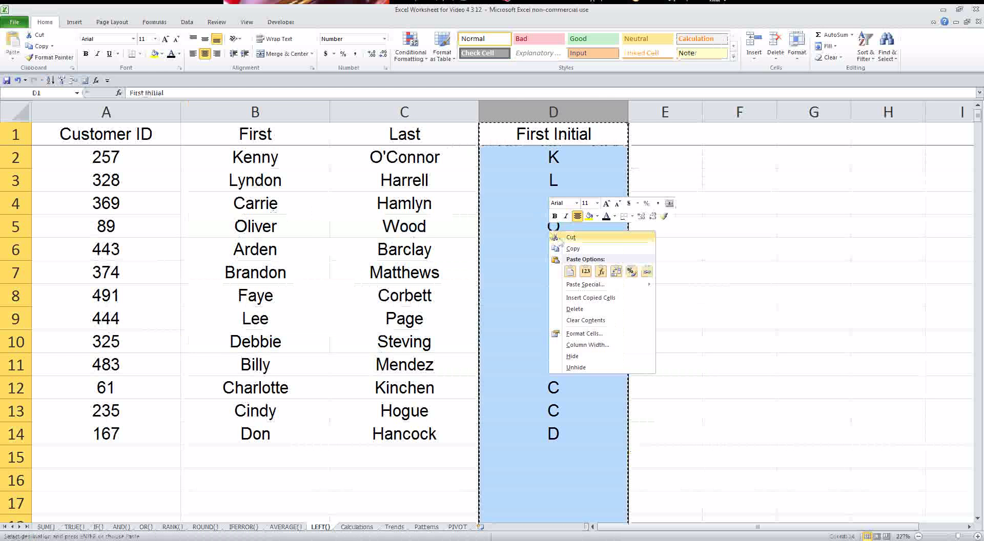
click(564, 240)
click(641, 261)
key(Escape)
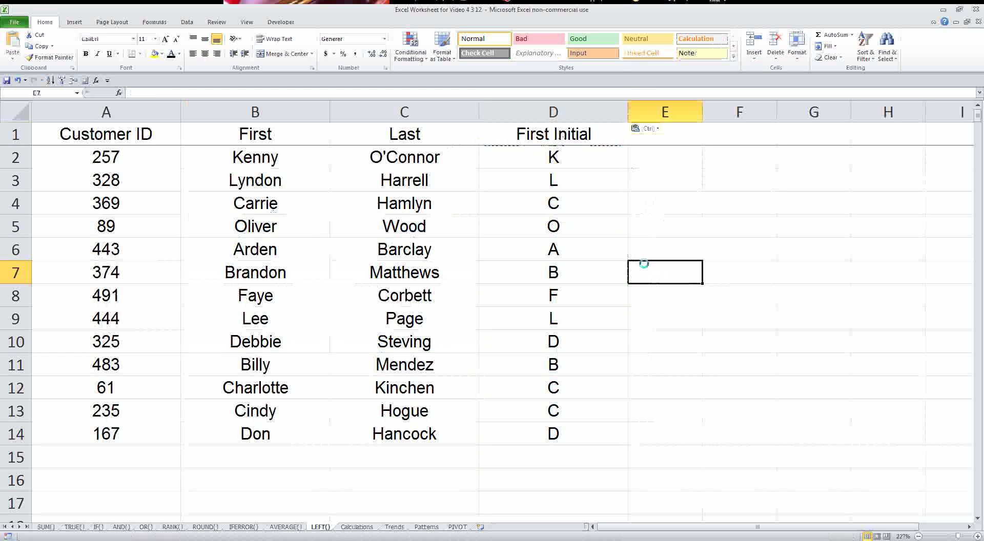